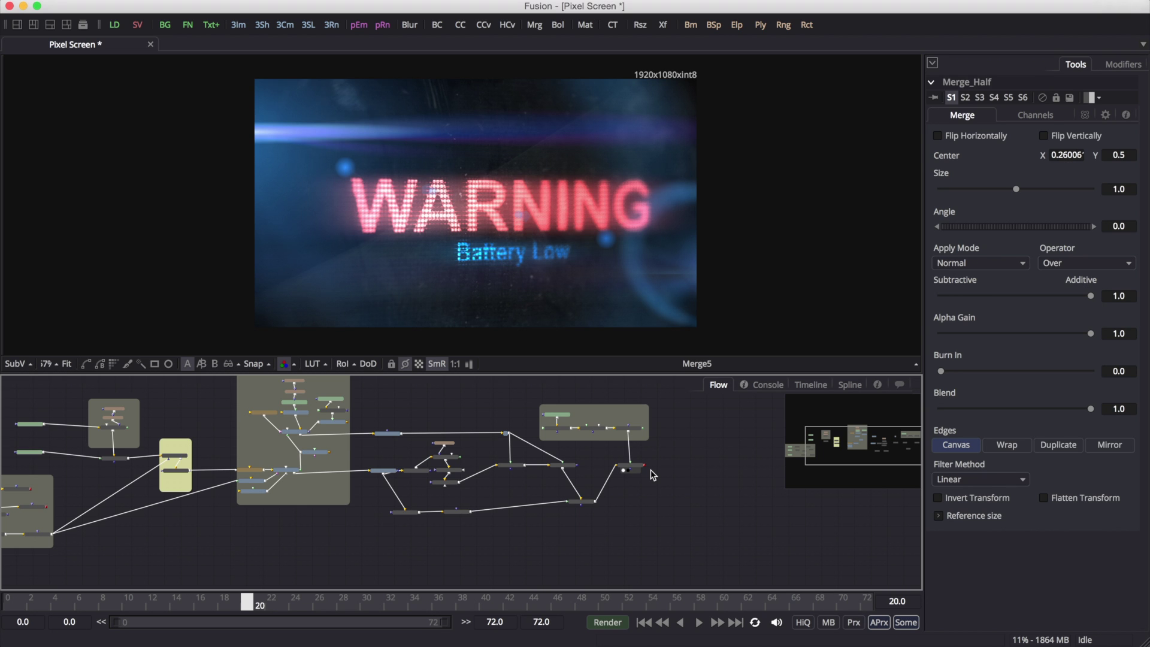
# Step: View the Dots_Paint node of the DOTS group in the viewer and examine its row of dots and the Background1 settings
pyautogui.moveTo(368, 542); pyautogui.dragTo(584, 539)
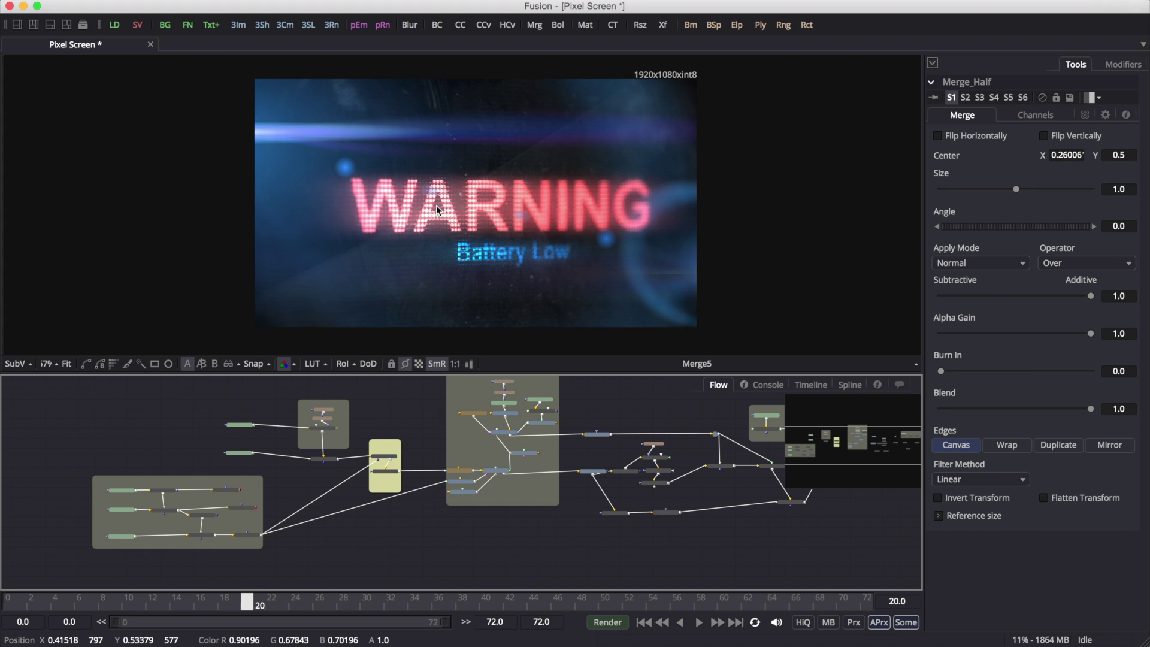
pyautogui.scroll(3, 187, 464)
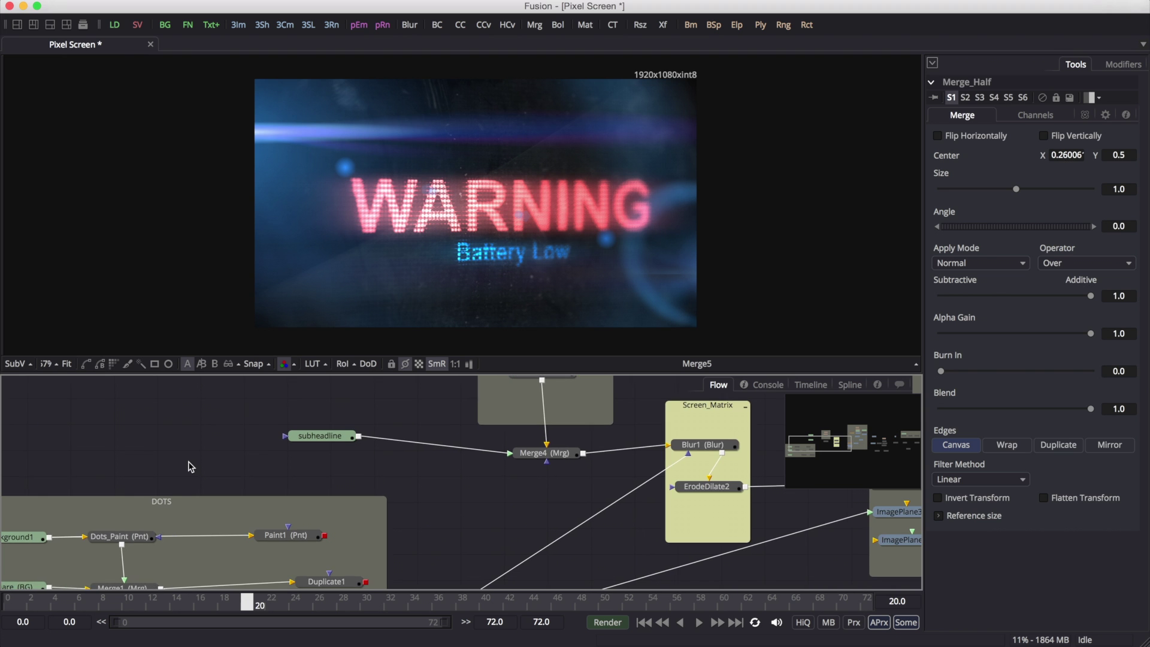
pyautogui.moveTo(180, 482); pyautogui.dragTo(367, 342)
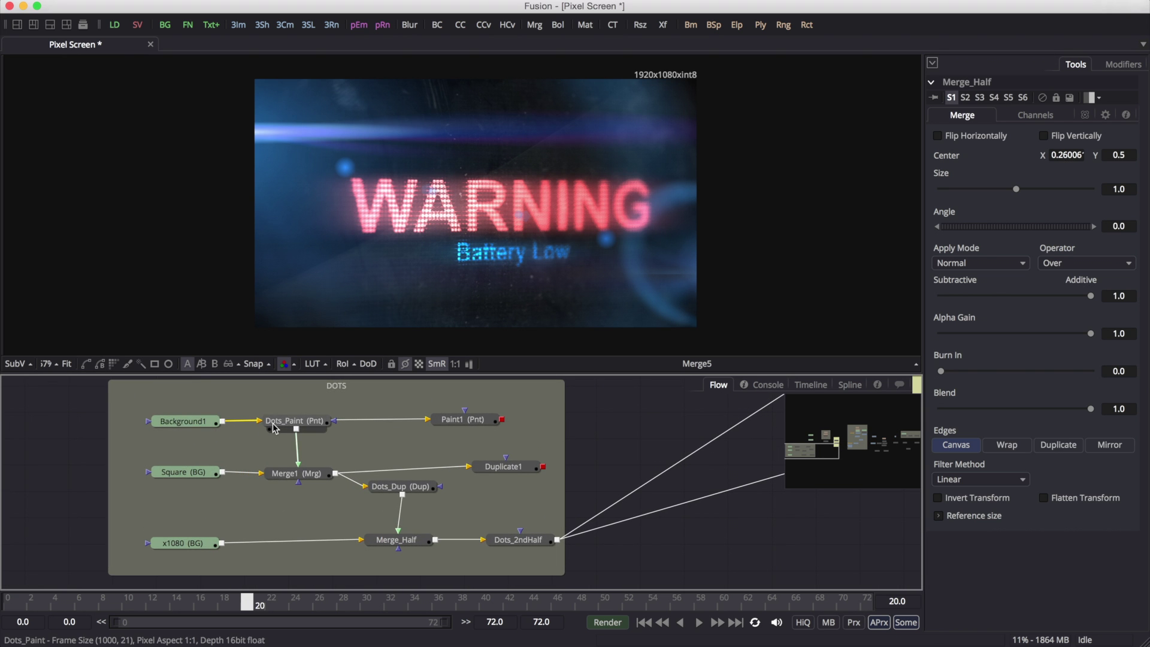
pyautogui.moveTo(273, 427)
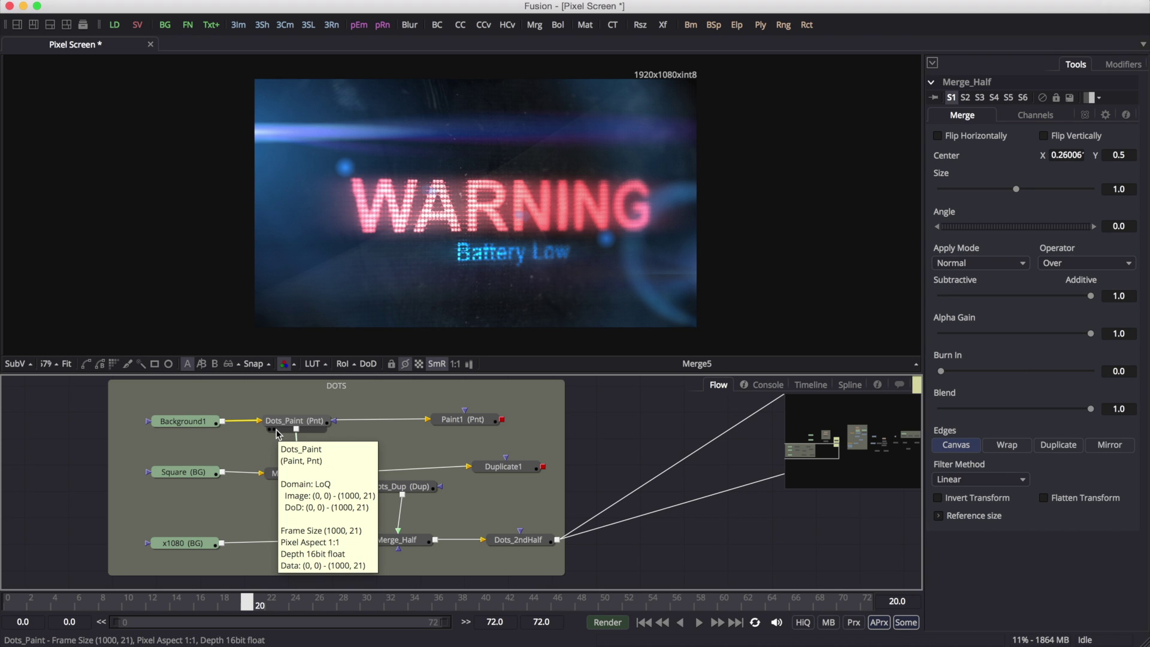
pyautogui.moveTo(294, 422); pyautogui.dragTo(449, 200)
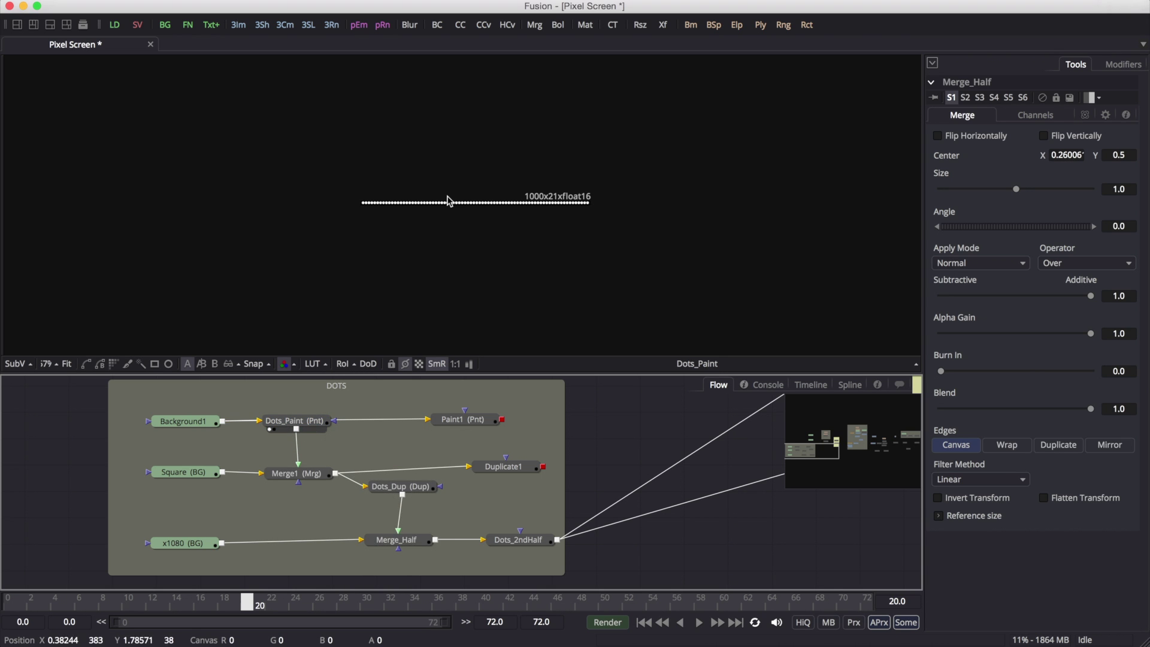
pyautogui.click(183, 421)
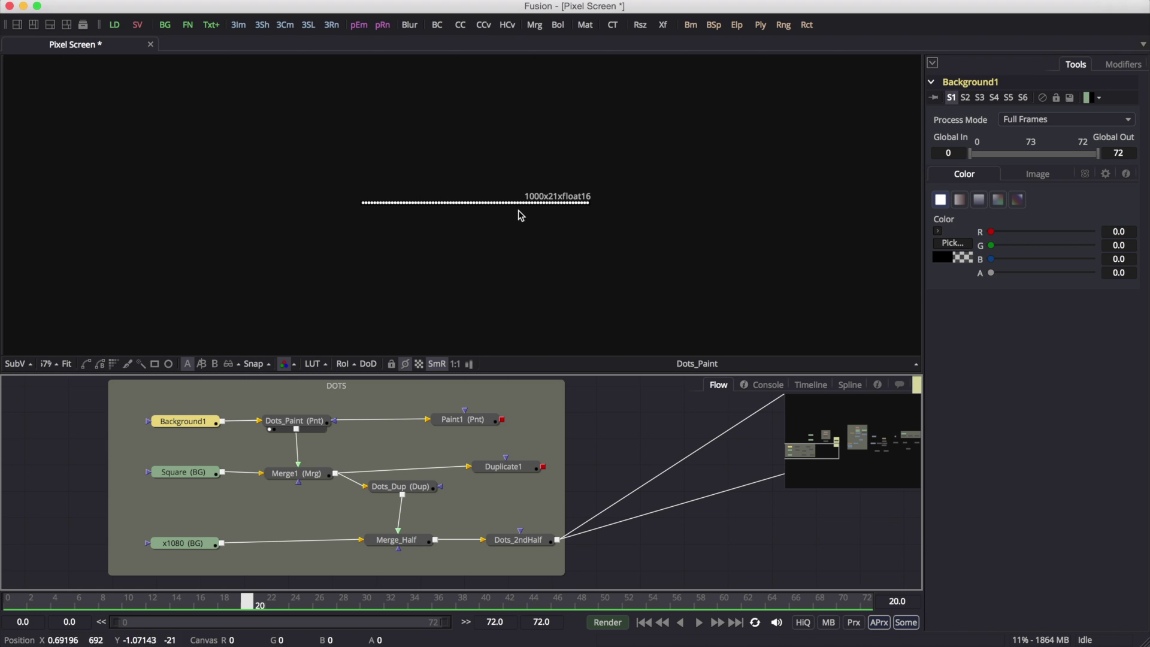
pyautogui.scroll(3, 521, 213)
pyautogui.scroll(2, 521, 214)
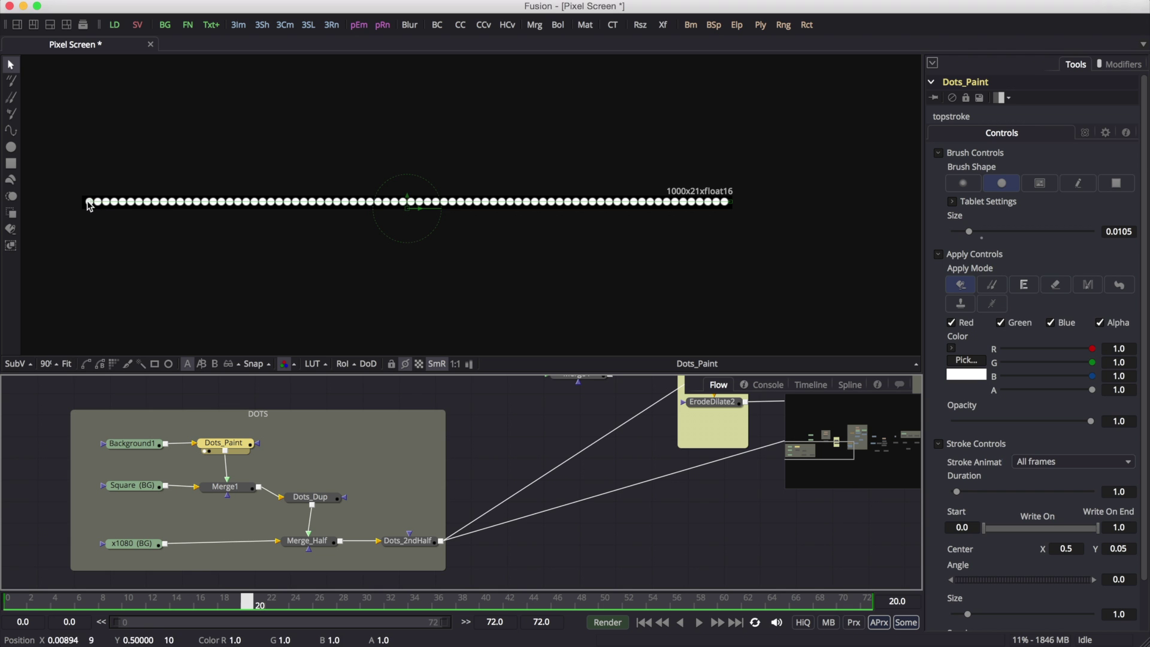
# Step: Add a Paint node beside Dots_Paint, feed it from Background1 and display it in the viewer
pyautogui.click(316, 444)
pyautogui.hotkey('ctrl', 'space')
pyautogui.write('paint')
pyautogui.press('Return')
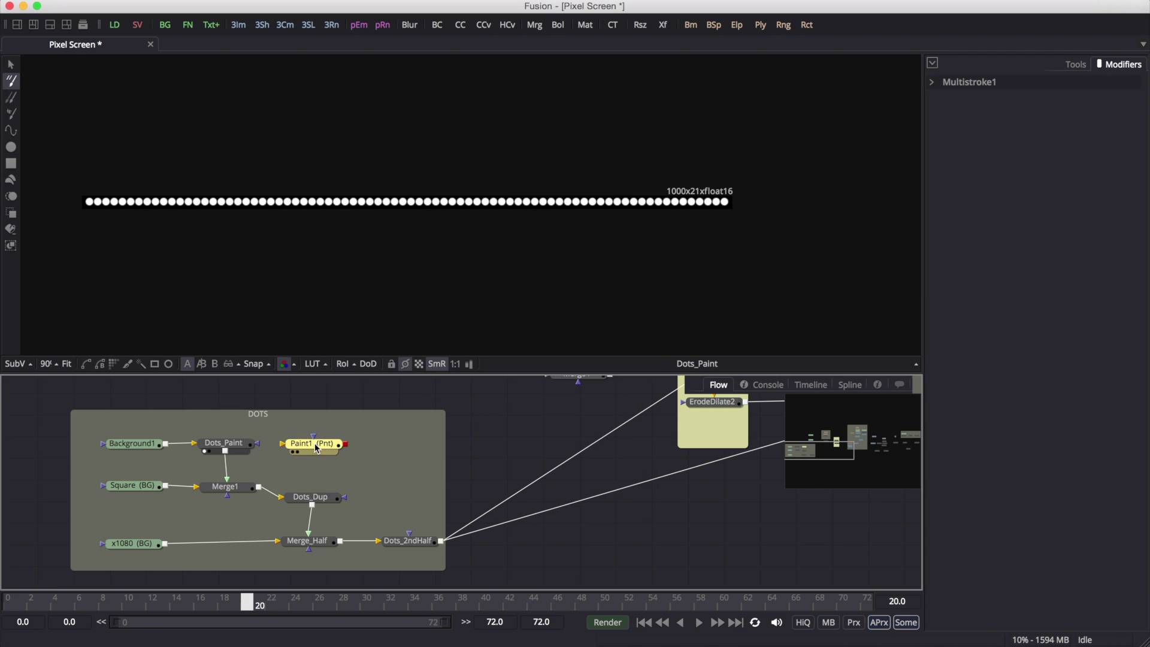
pyautogui.moveTo(168, 448)
pyautogui.mouseDown()
pyautogui.moveTo(324, 439)
pyautogui.moveTo(191, 419)
pyautogui.moveTo(176, 400)
pyautogui.moveTo(328, 441)
pyautogui.moveTo(343, 430)
pyautogui.mouseUp()
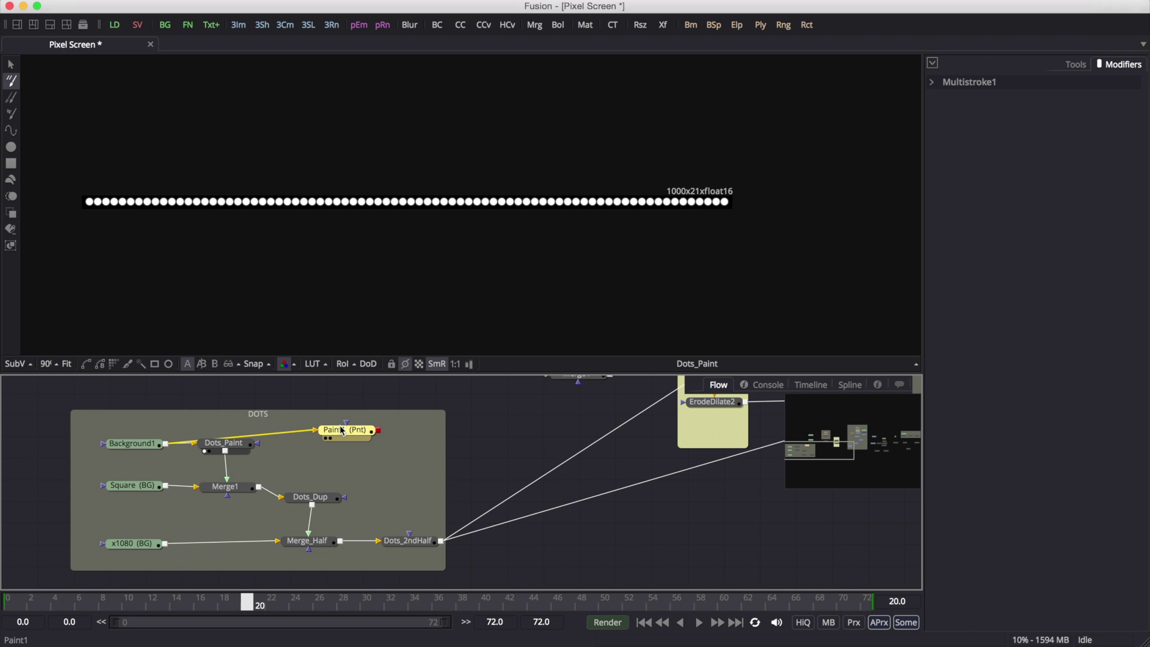
pyautogui.moveTo(342, 428)
pyautogui.mouseDown()
pyautogui.moveTo(327, 426)
pyautogui.moveTo(377, 308)
pyautogui.moveTo(395, 310)
pyautogui.mouseUp()
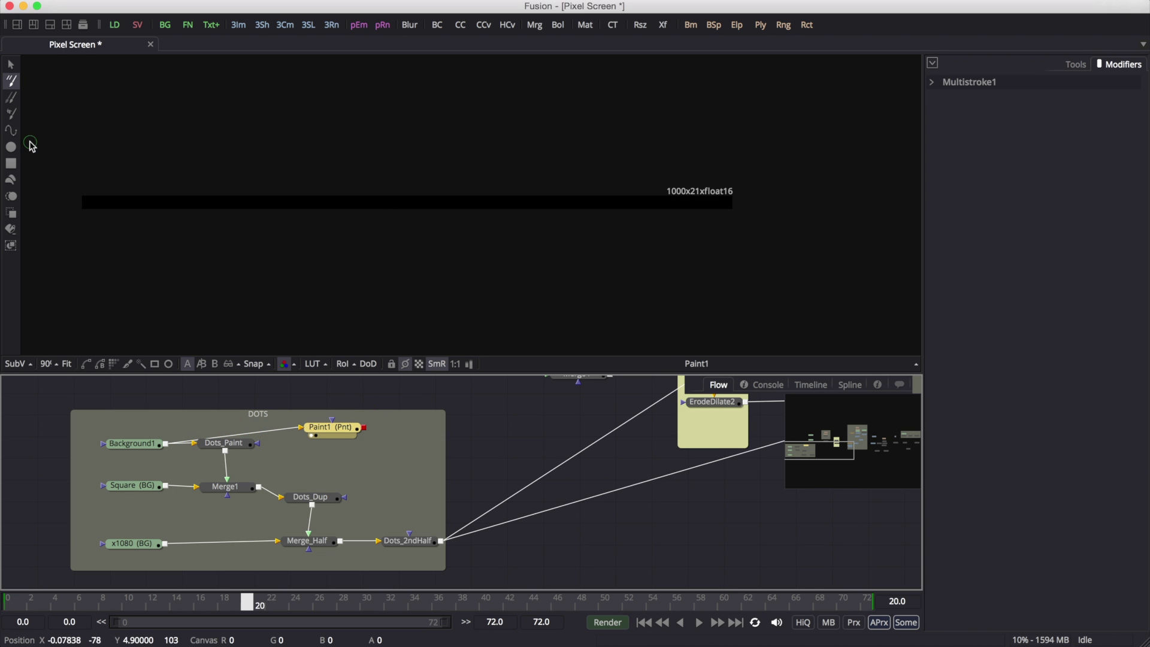
# Step: Draw a straight horizontal polyline stroke along the full width of the thin 1000x21 canvas
pyautogui.click(12, 131)
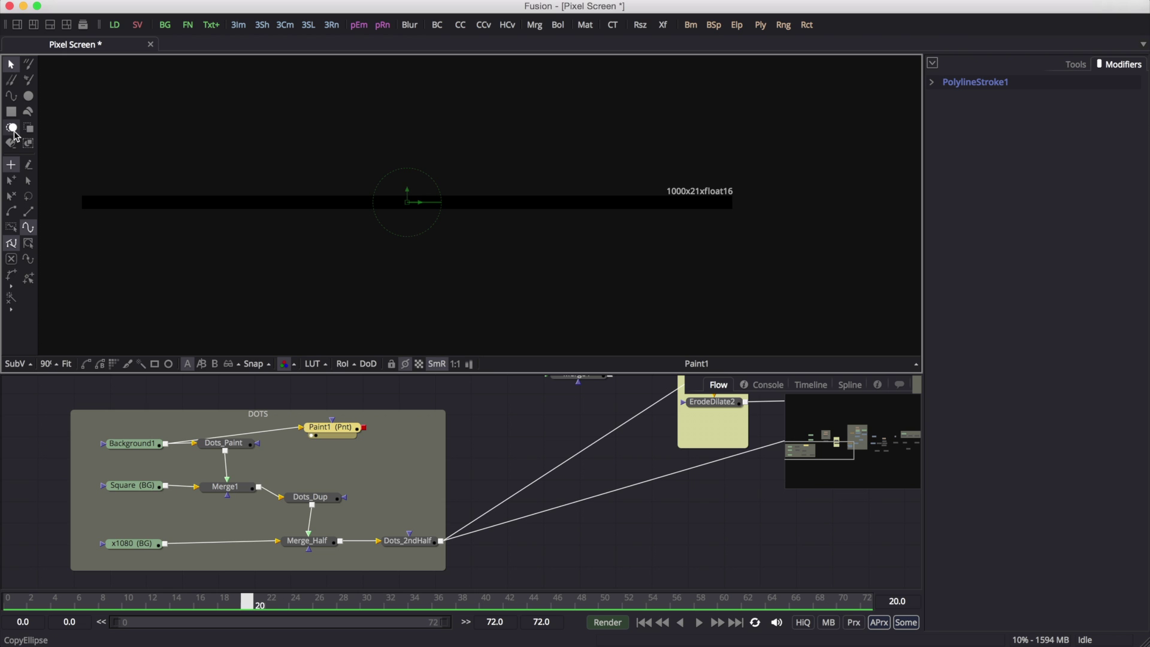
pyautogui.click(87, 203)
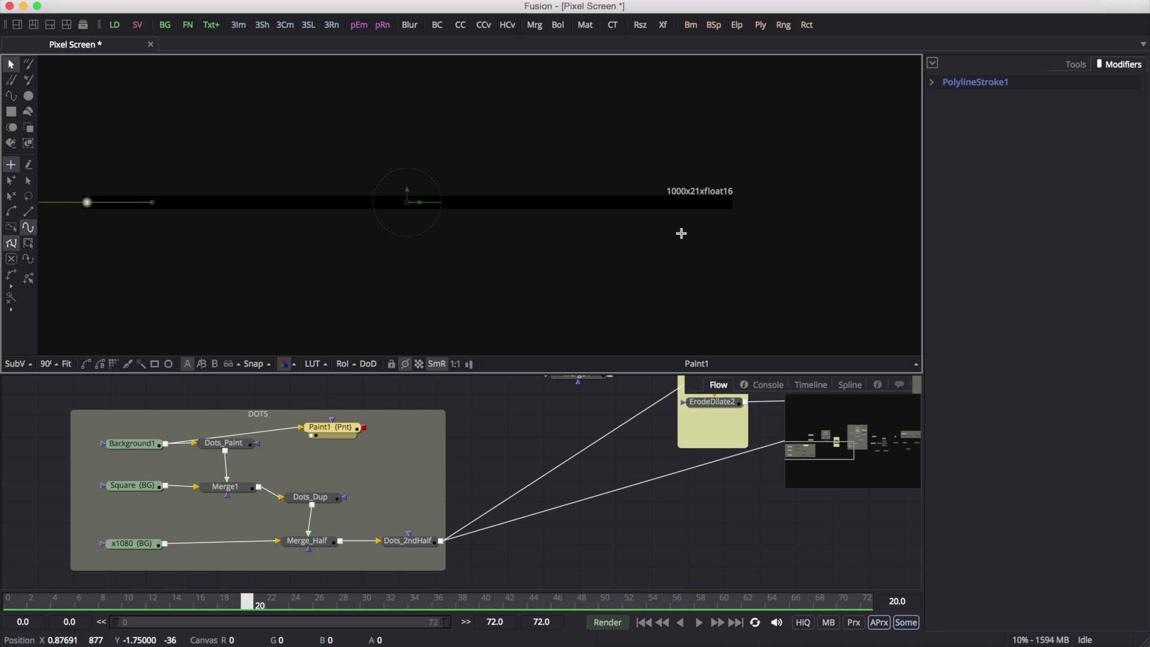
pyautogui.click(729, 202)
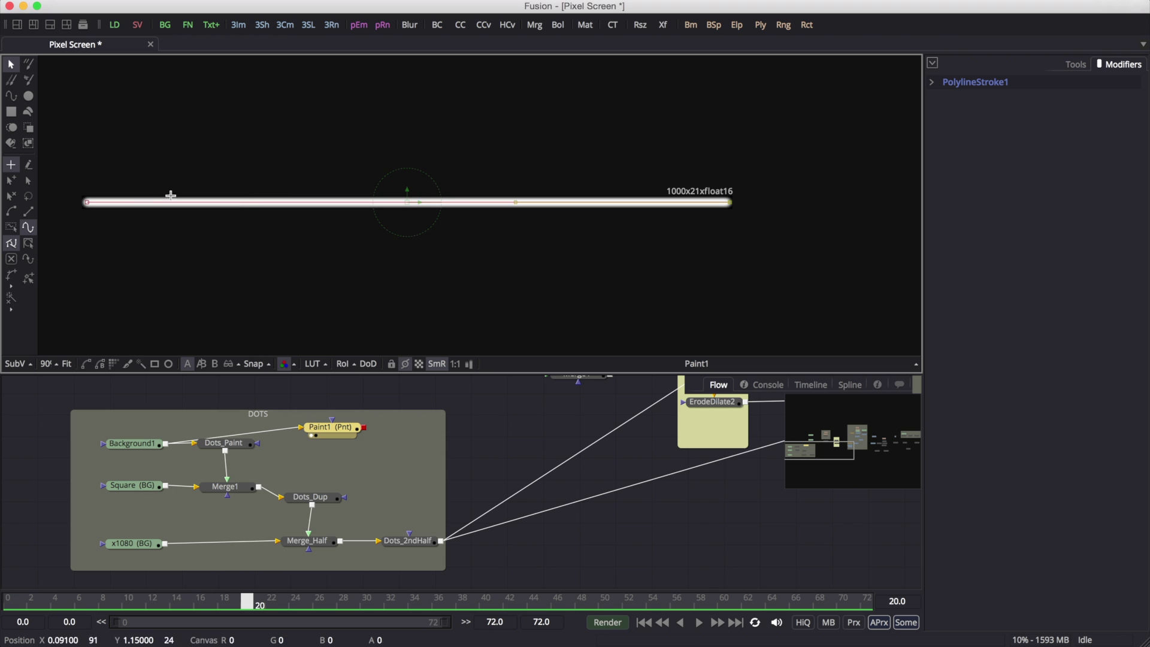
# Step: Change the new polyline stroke's brush shape to the hard-edged circle
pyautogui.click(344, 427)
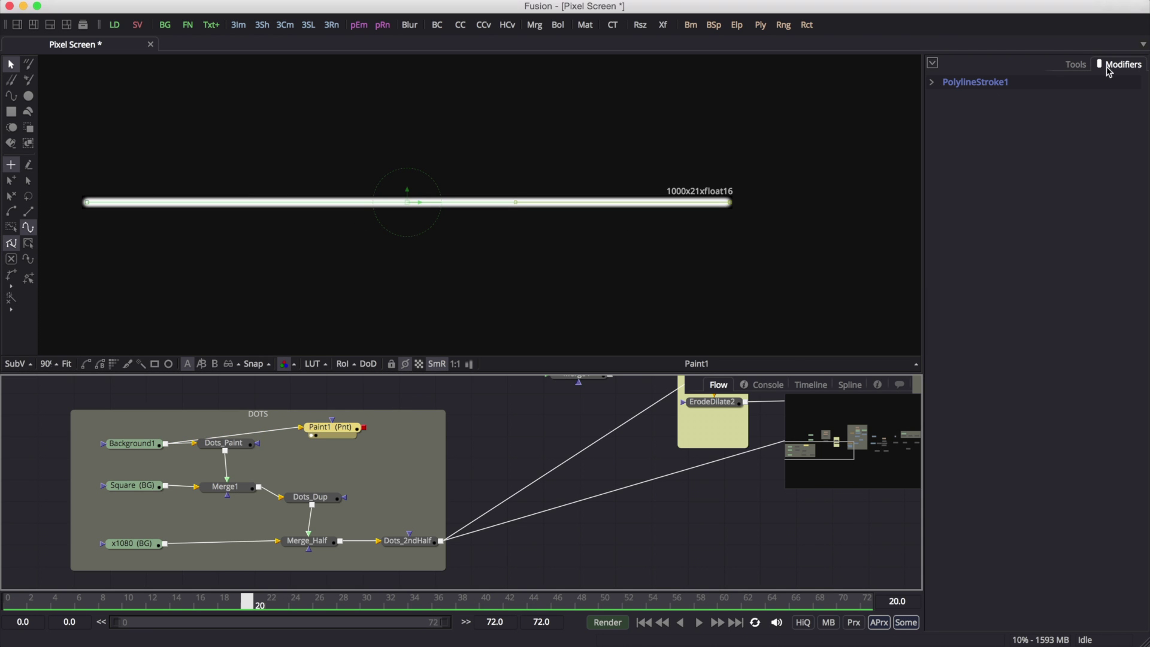
pyautogui.click(932, 82)
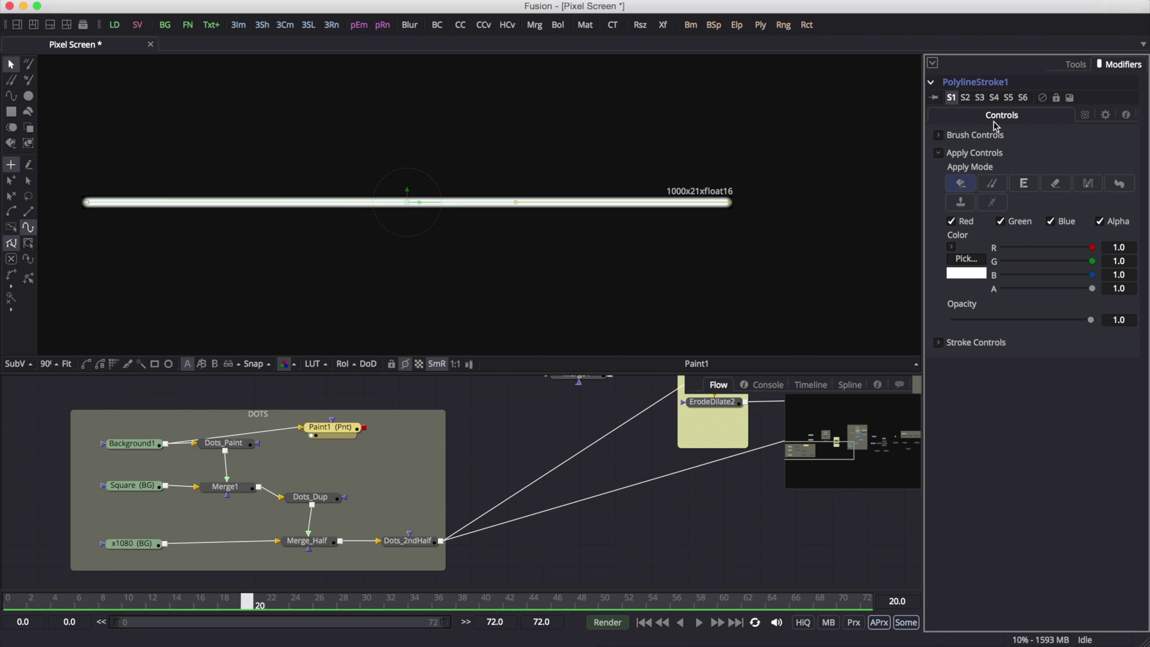
pyautogui.click(938, 136)
pyautogui.click(989, 169)
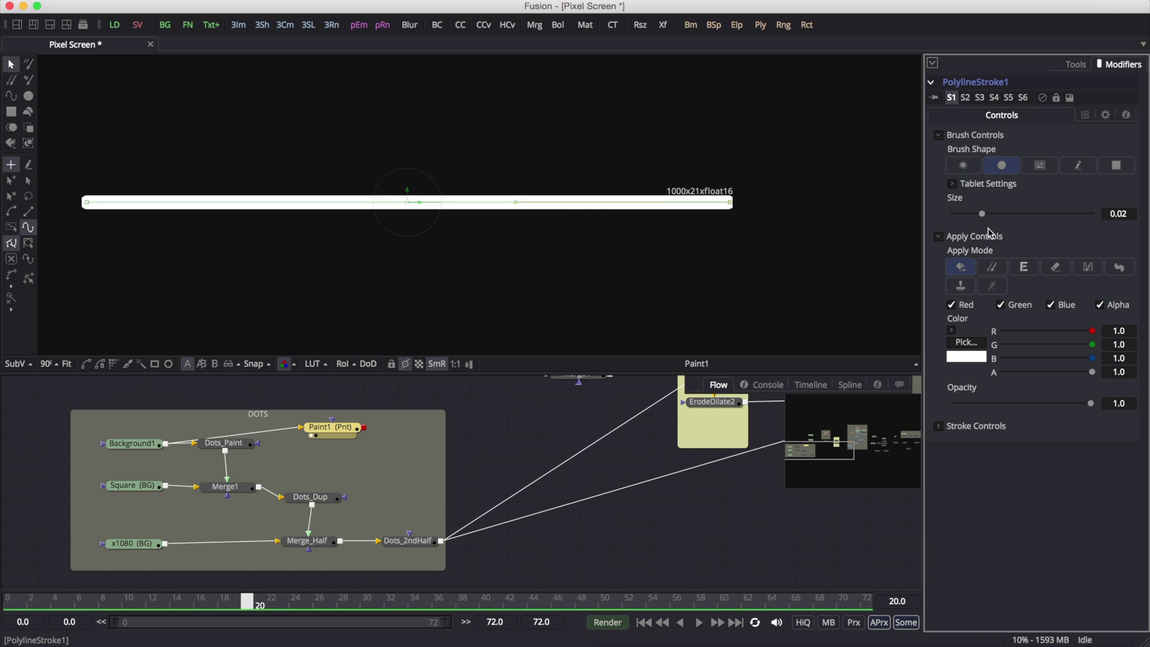
# Step: Set the stroke's spacing to 0.9 and its brush size to 0.014 to break the line into dots
pyautogui.click(938, 426)
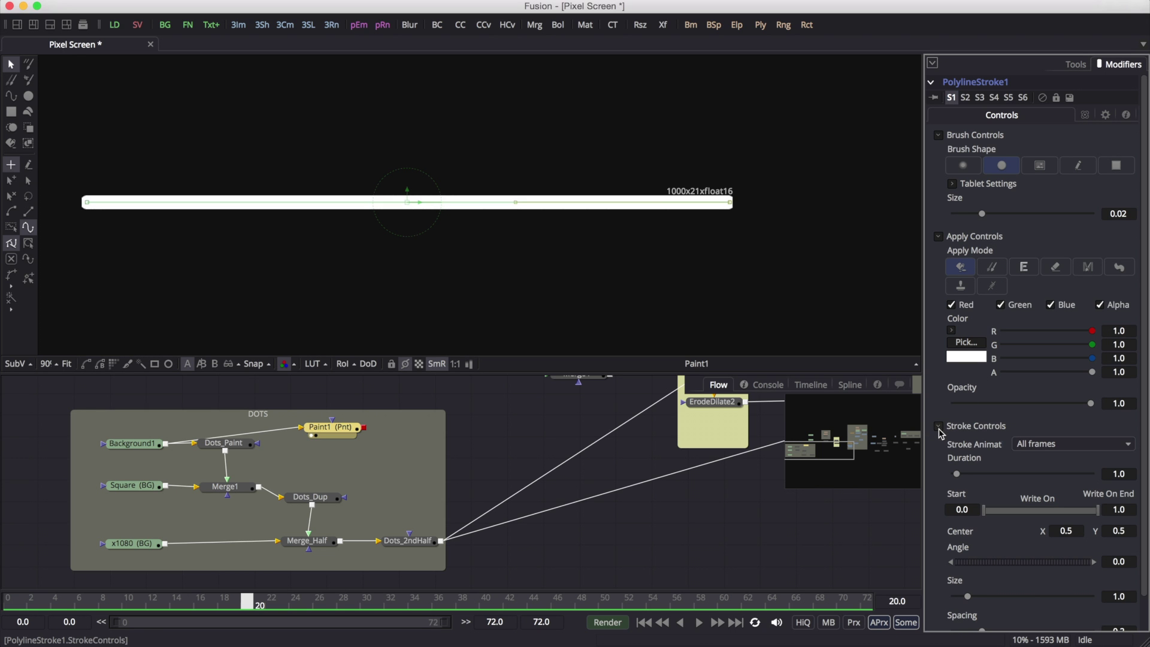
pyautogui.scroll(-3, 986, 593)
pyautogui.moveTo(981, 595); pyautogui.dragTo(1079, 602)
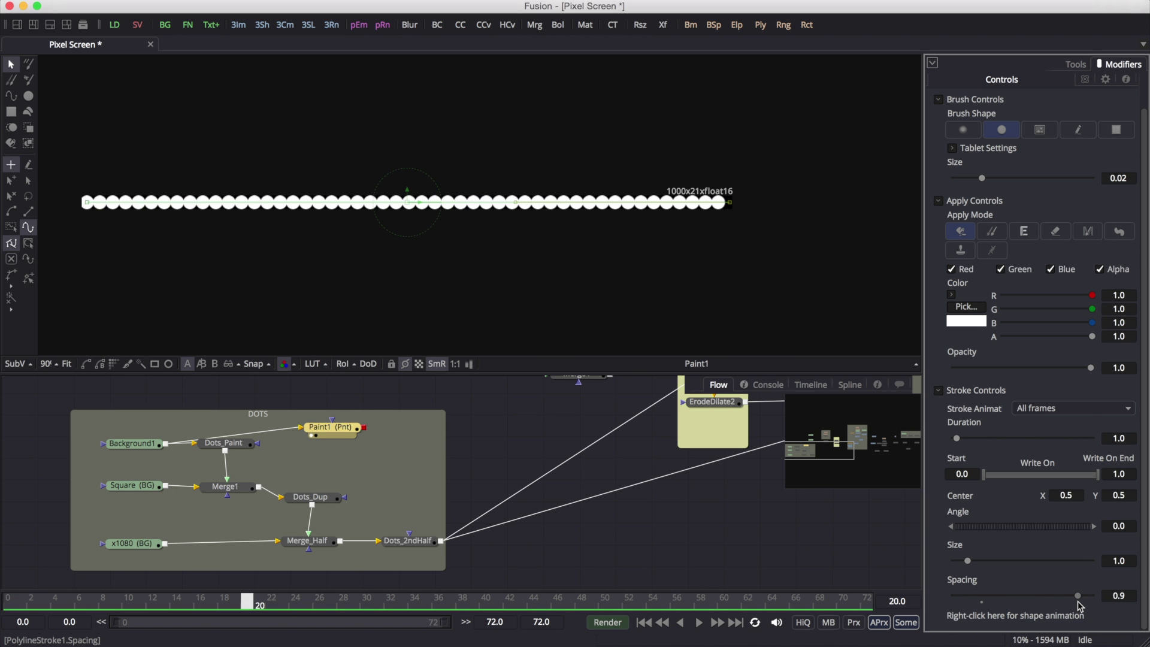
pyautogui.moveTo(981, 178); pyautogui.dragTo(974, 181)
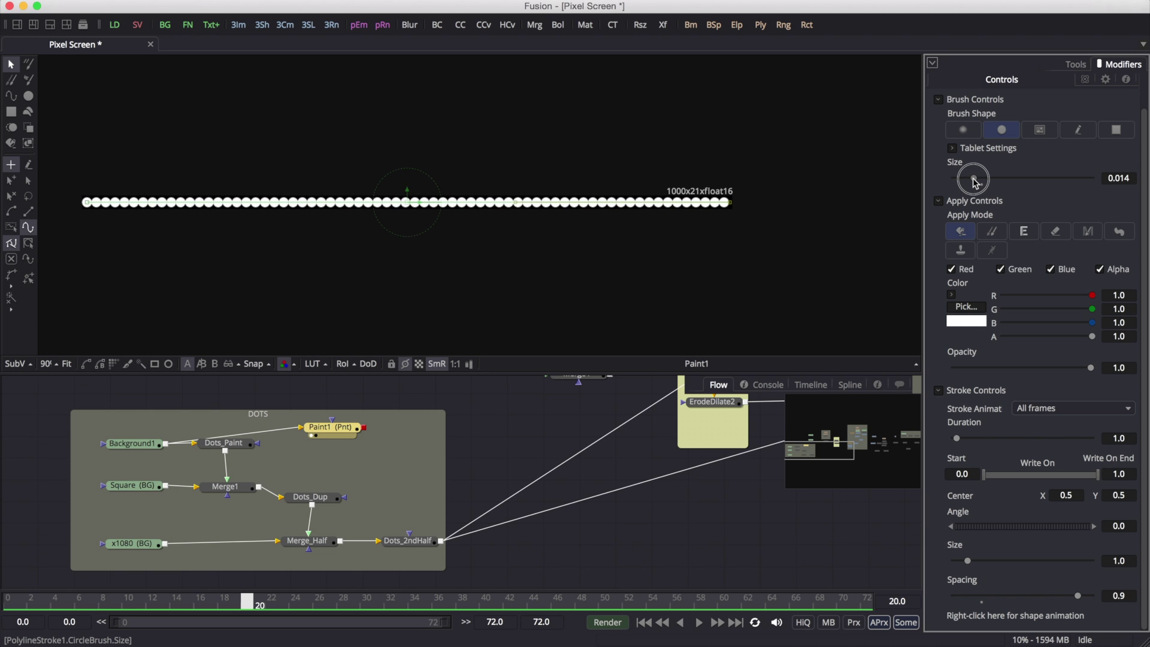
# Step: Compare the dot rows of Dots_Paint and Paint1 by showing them alternately in the viewer
pyautogui.click(221, 447)
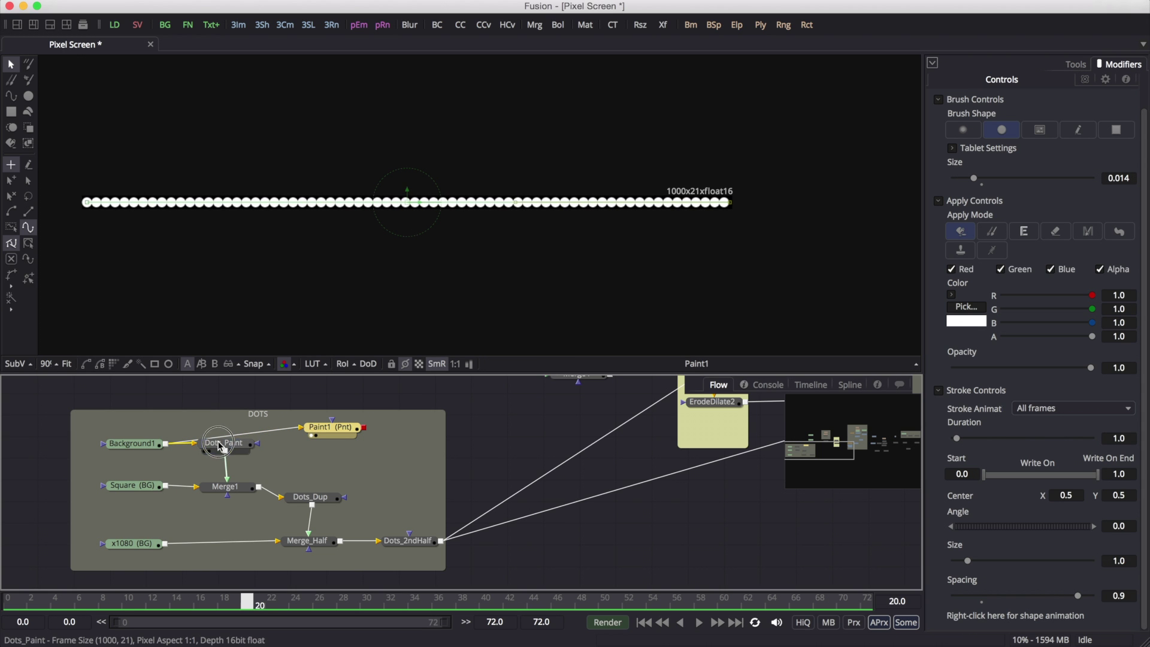
pyautogui.press('1')
pyautogui.click(342, 432)
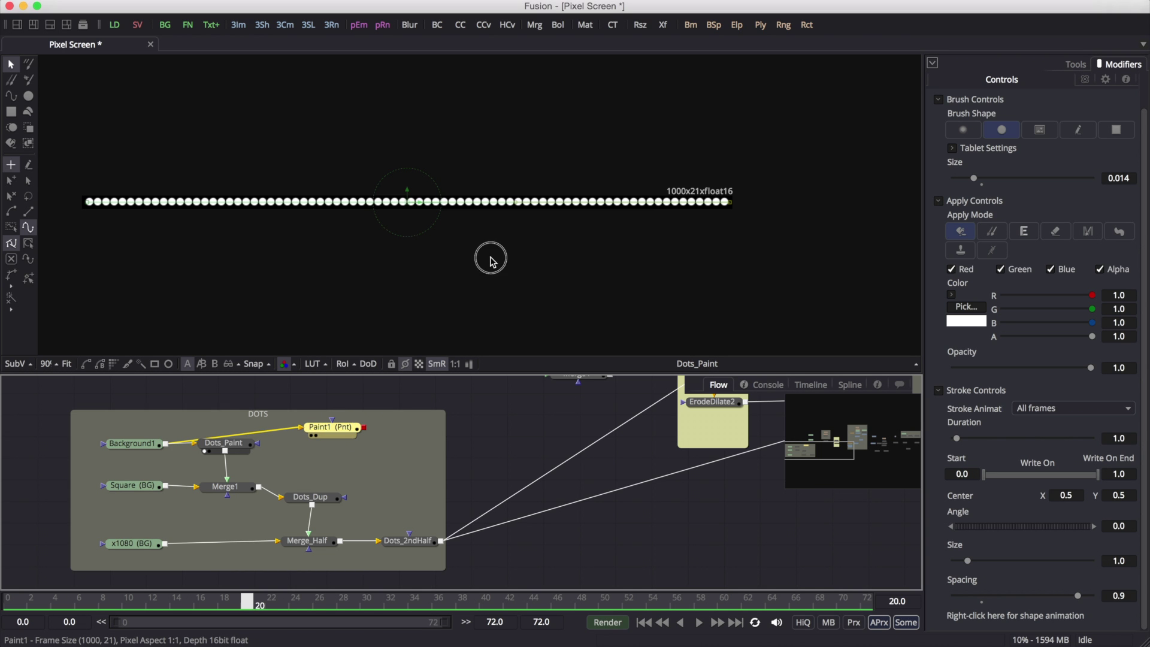
pyautogui.press('1')
pyautogui.click(246, 444)
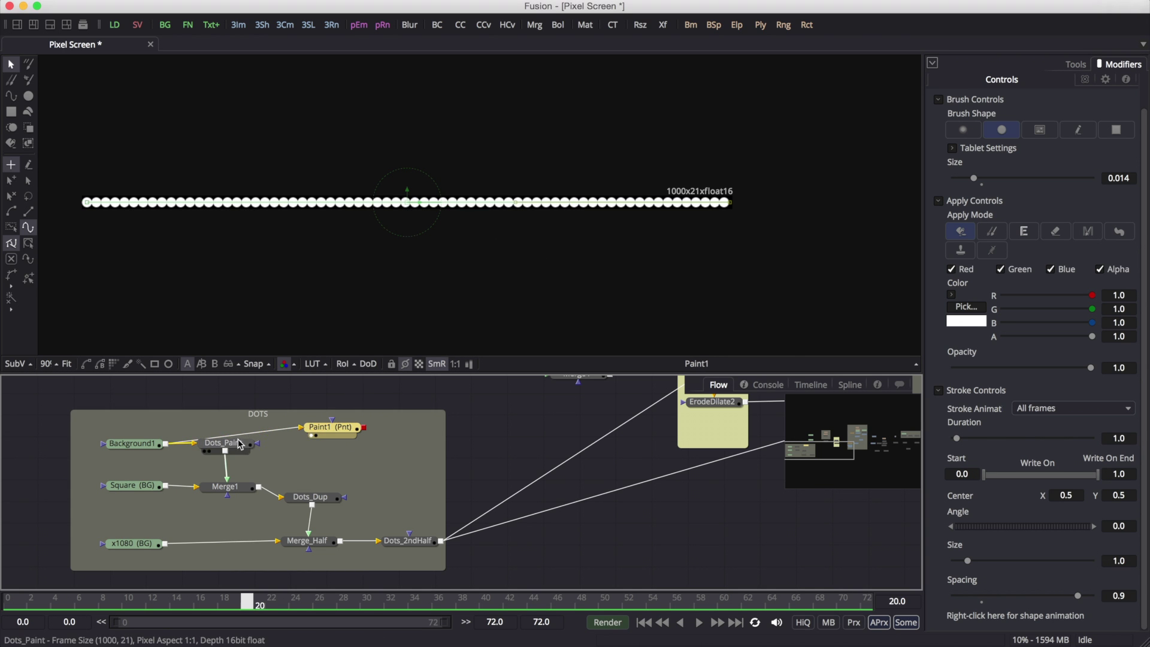
pyautogui.click(339, 432)
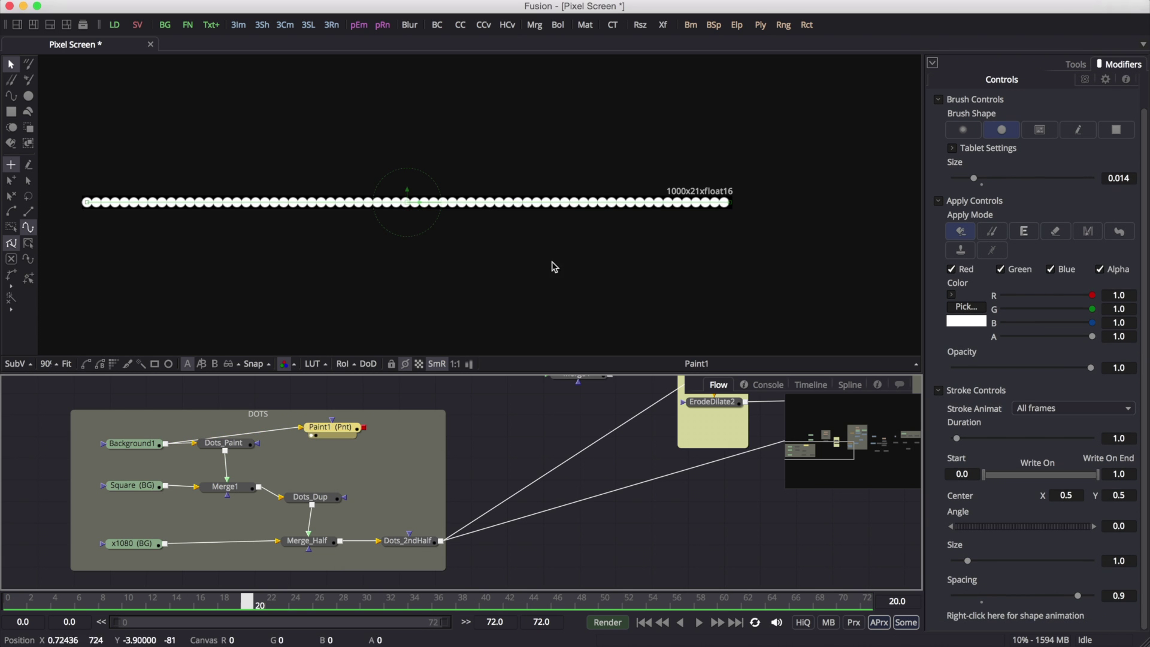
# Step: Set the brush size of Paint1's polyline stroke to 0.0105
pyautogui.click(1125, 178)
pyautogui.write('0.0105')
pyautogui.press('Tab')
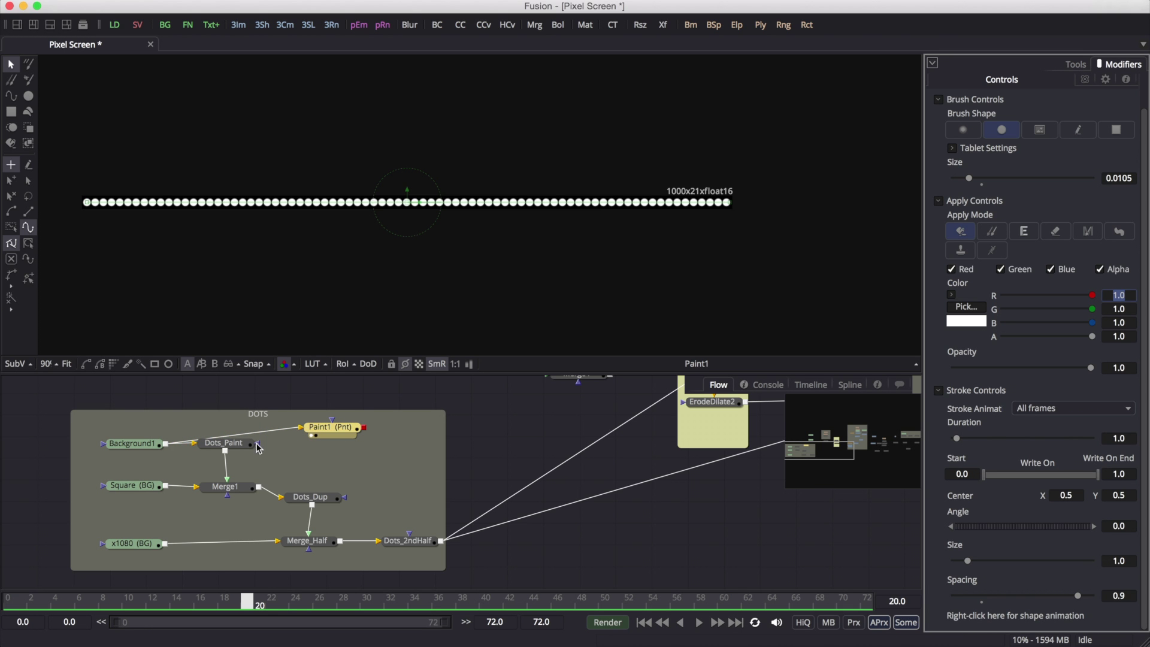
# Step: Inspect the Dots_Paint stroke settings and show the Square background in the viewer
pyautogui.moveTo(243, 444); pyautogui.dragTo(244, 448)
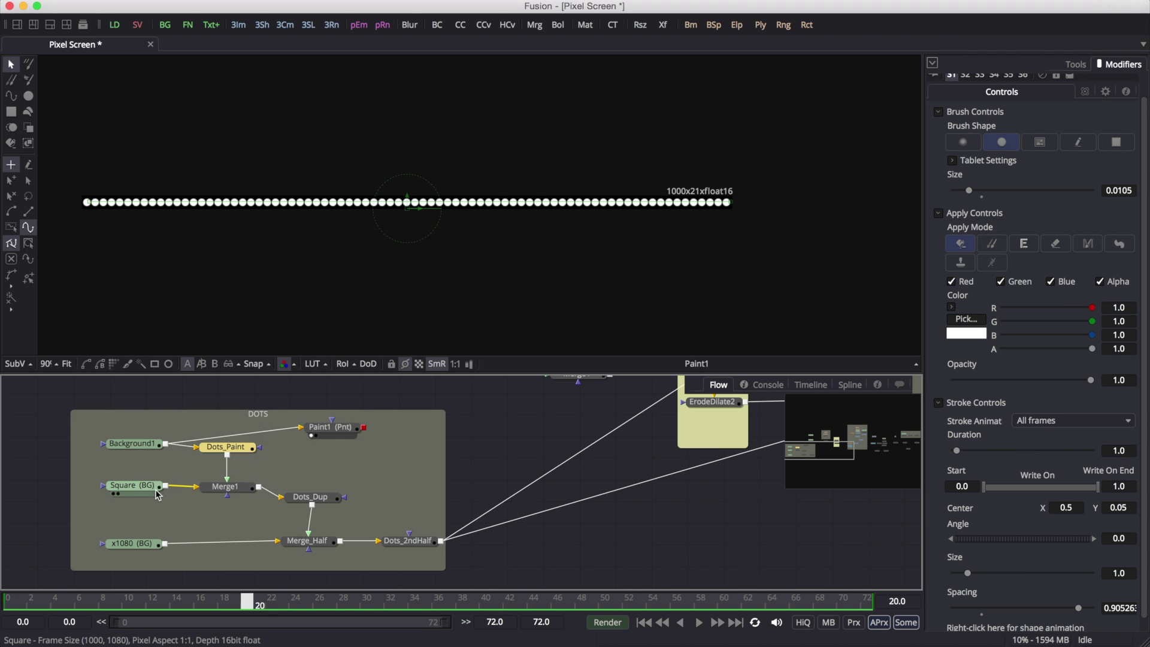
pyautogui.moveTo(159, 495); pyautogui.dragTo(351, 257)
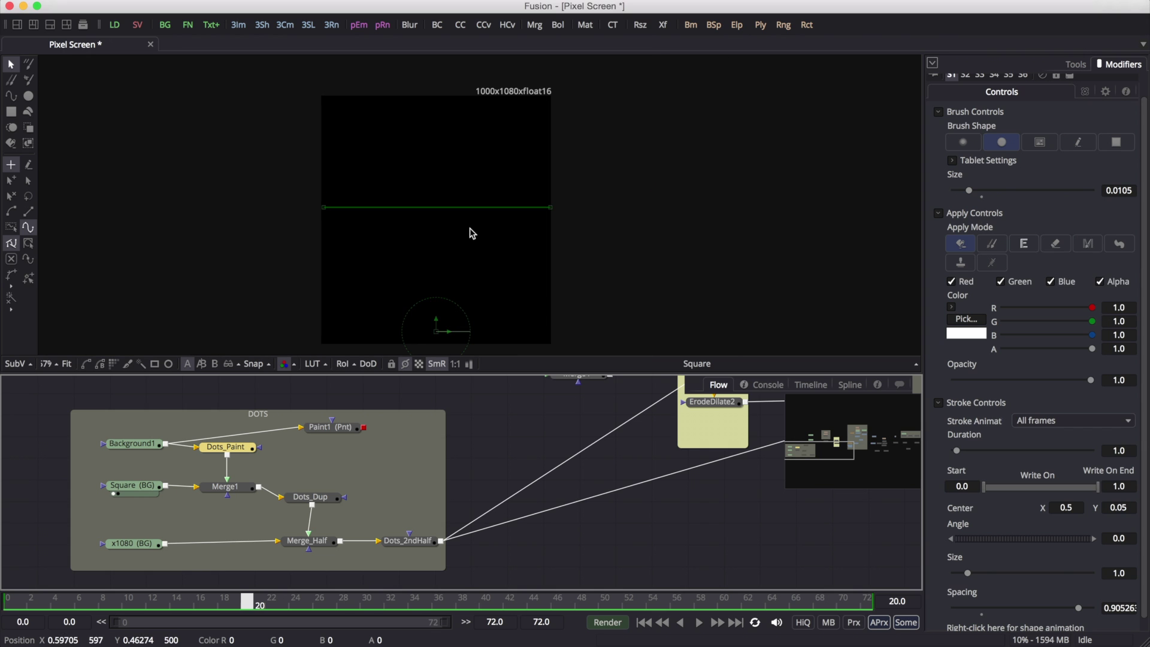
pyautogui.moveTo(589, 273); pyautogui.dragTo(598, 244)
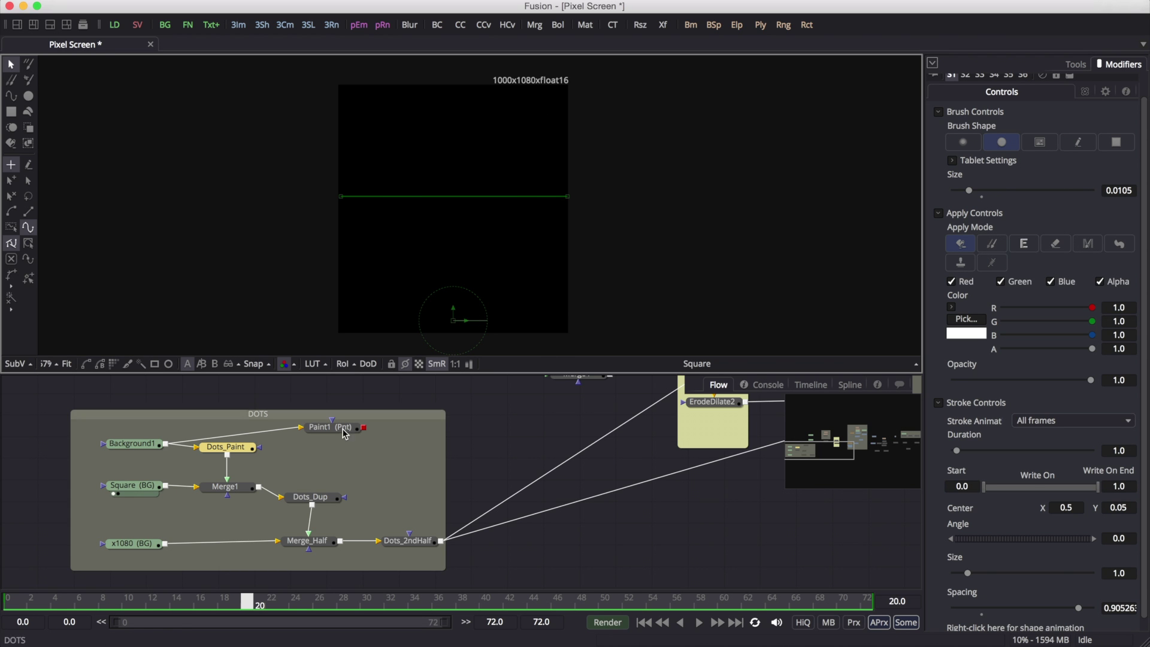
# Step: Show Merge1 in the viewer and examine its merge settings and the placement of the dot row on the square canvas
pyautogui.moveTo(226, 487)
pyautogui.mouseDown()
pyautogui.moveTo(411, 257)
pyautogui.moveTo(416, 329)
pyautogui.mouseUp()
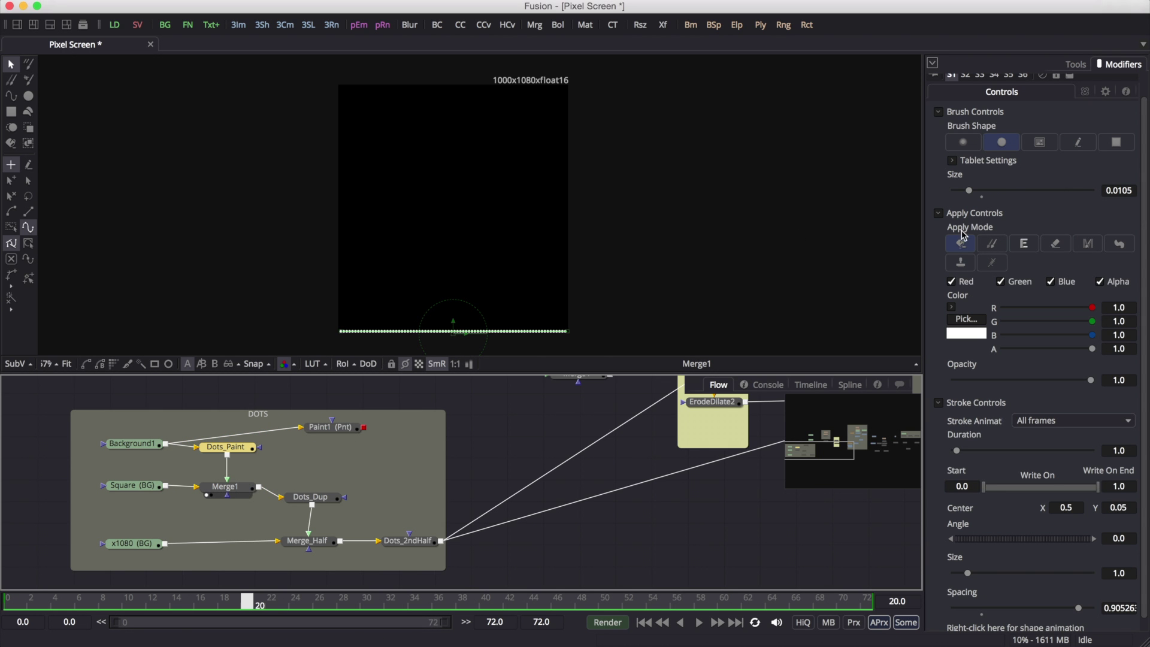
pyautogui.click(237, 486)
pyautogui.click(1078, 65)
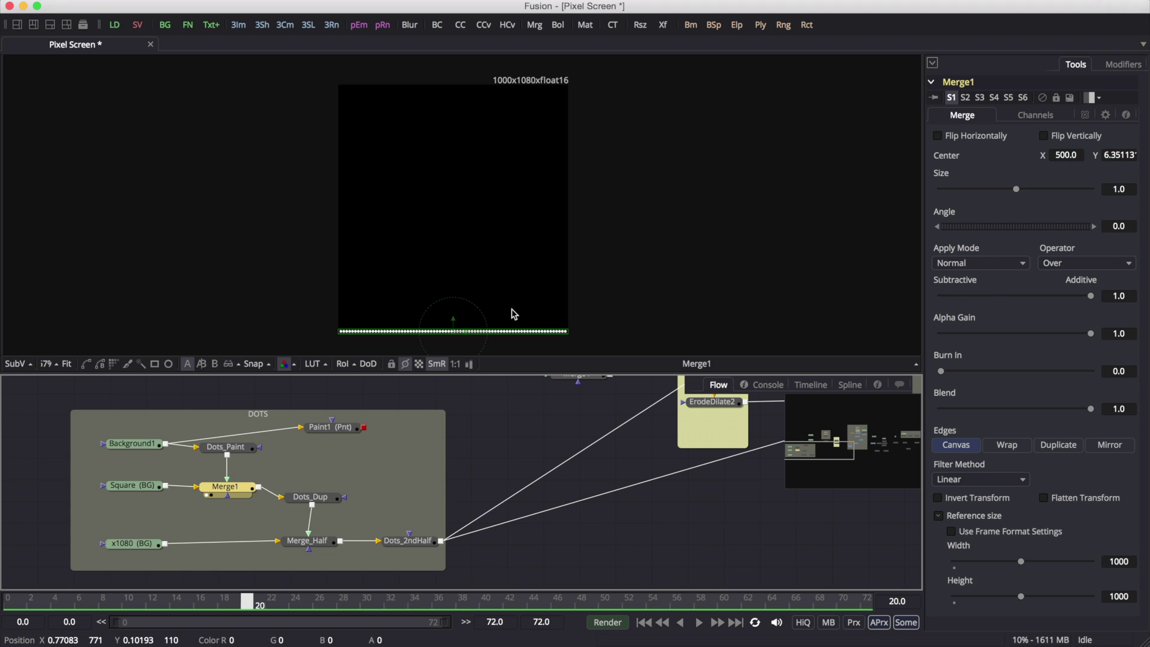
pyautogui.scroll(5, 495, 326)
pyautogui.moveTo(526, 303); pyautogui.dragTo(538, 230)
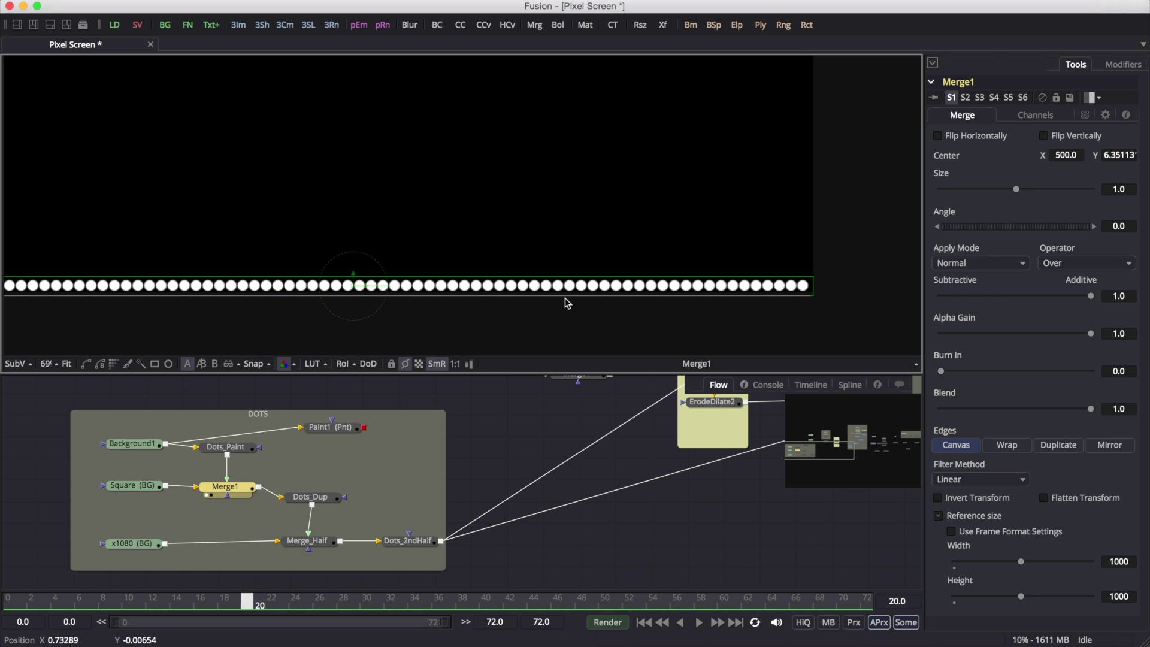
pyautogui.moveTo(439, 260)
pyautogui.mouseDown()
pyautogui.moveTo(533, 254)
pyautogui.moveTo(423, 267)
pyautogui.mouseUp()
pyautogui.scroll(-2, 529, 250)
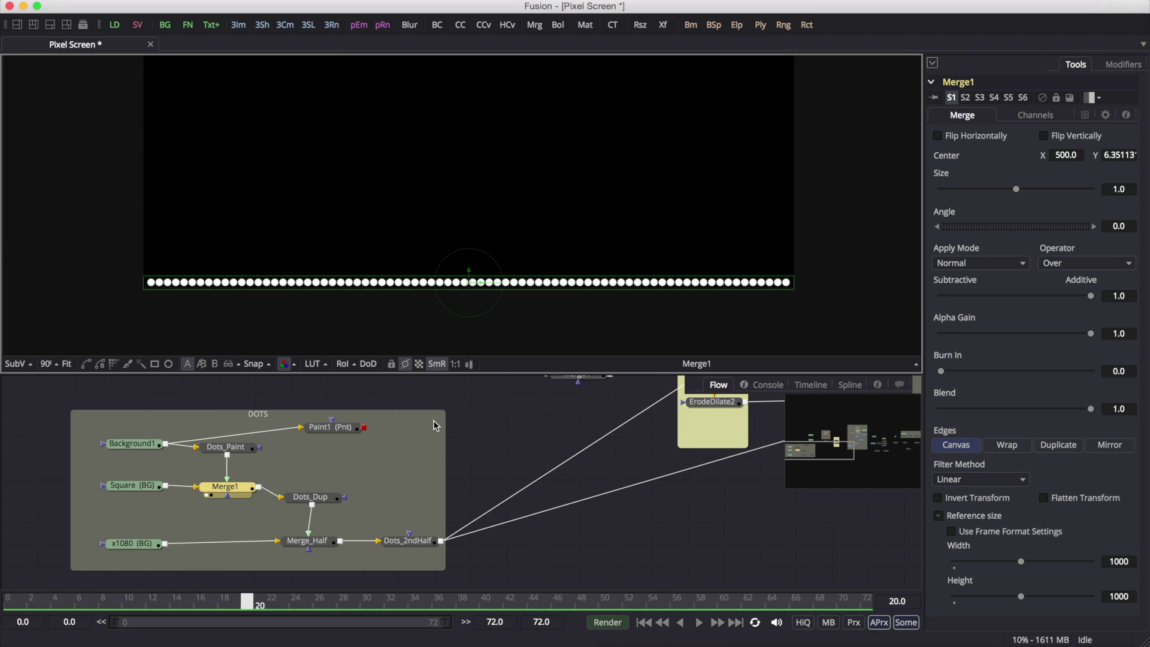
pyautogui.click(229, 486)
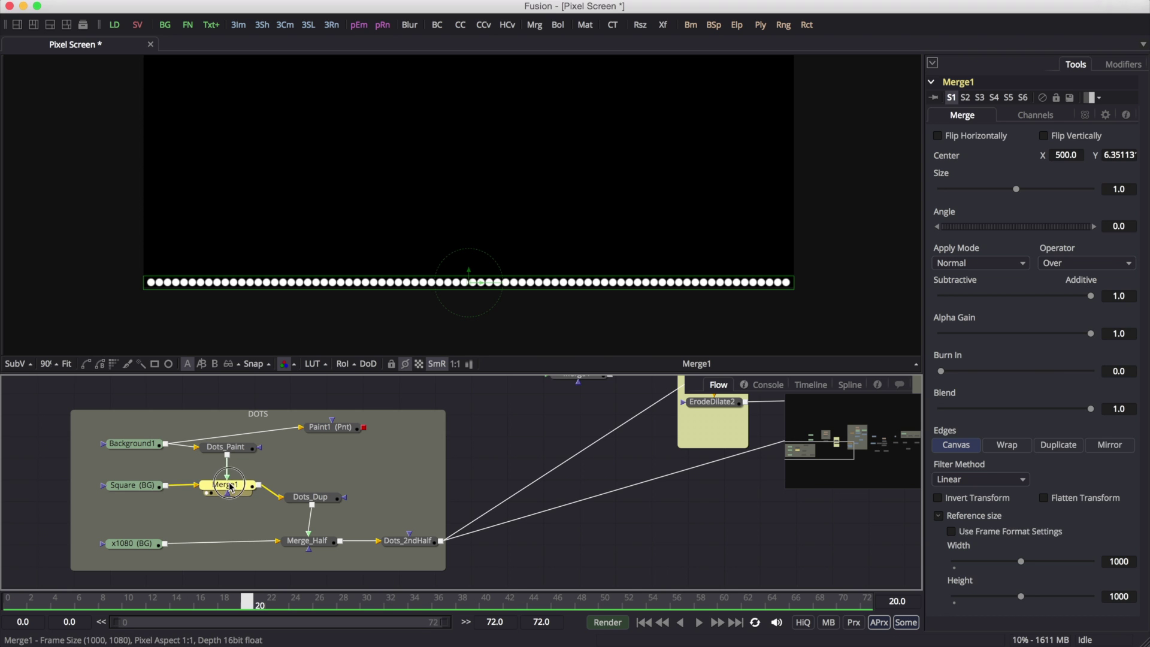
# Step: Add a Duplicate node in the DOTS group, connect Merge1's output to it and position it above Dots_Dup
pyautogui.click(389, 464)
pyautogui.hotkey('shift', 'space')
pyautogui.write('dupli')
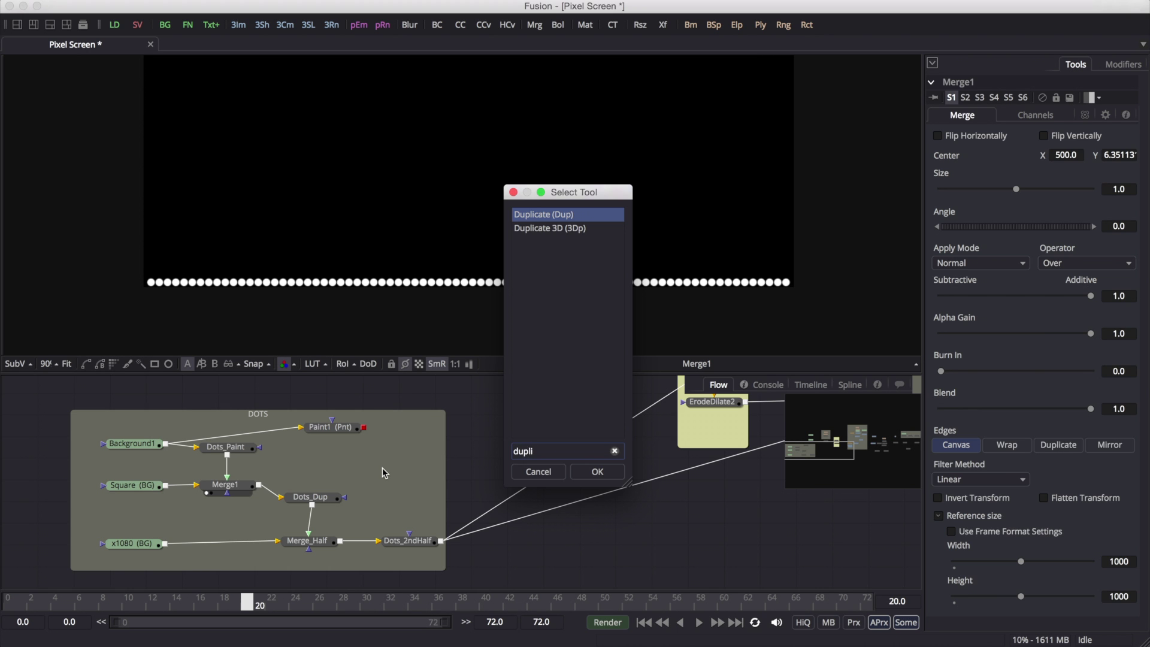
pyautogui.press('Return')
pyautogui.moveTo(259, 485); pyautogui.dragTo(368, 473)
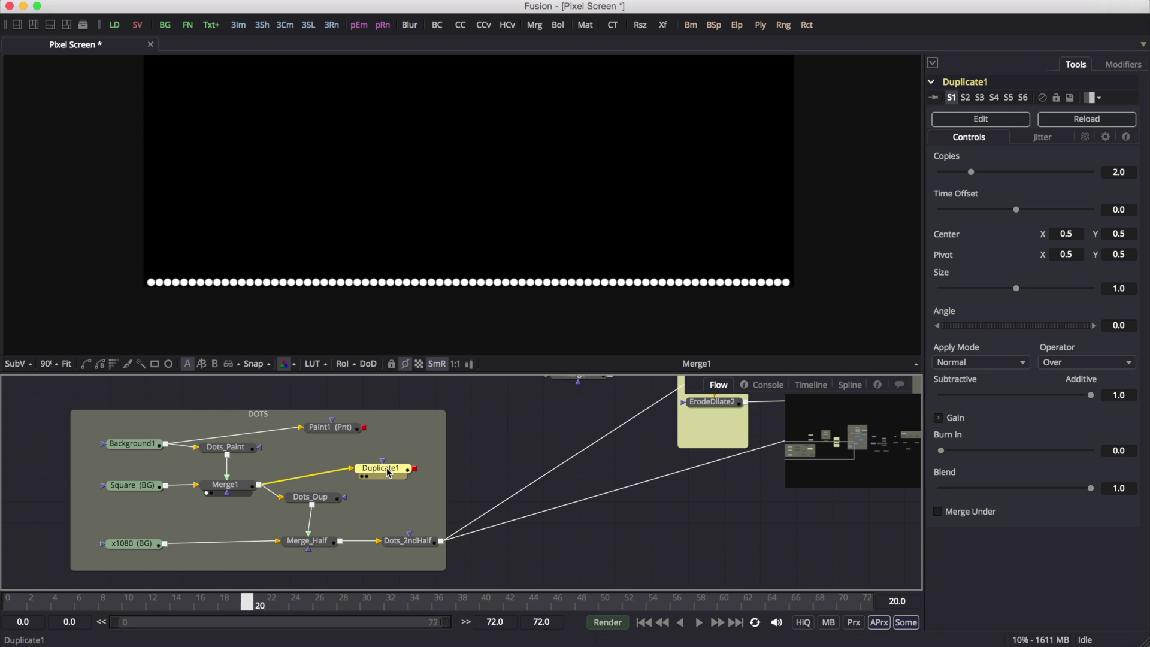
pyautogui.moveTo(400, 473); pyautogui.dragTo(385, 467)
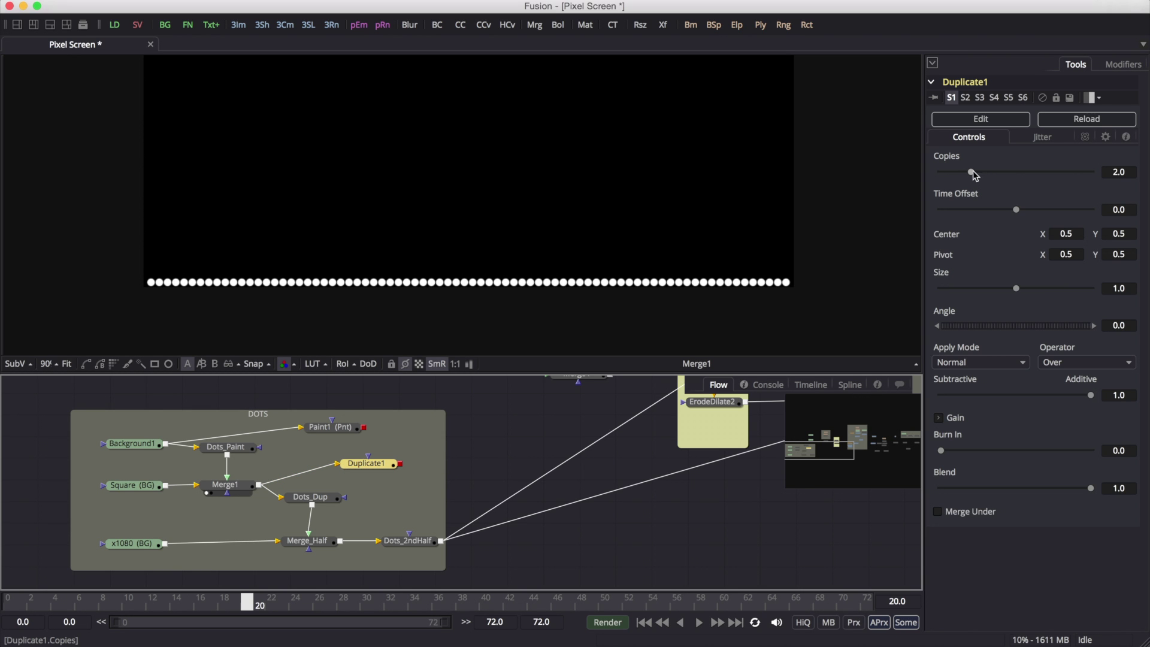
# Step: Set Duplicate1's copies to 52 and show the node in the viewer
pyautogui.click(1110, 174)
pyautogui.moveTo(1110, 173); pyautogui.dragTo(1147, 175)
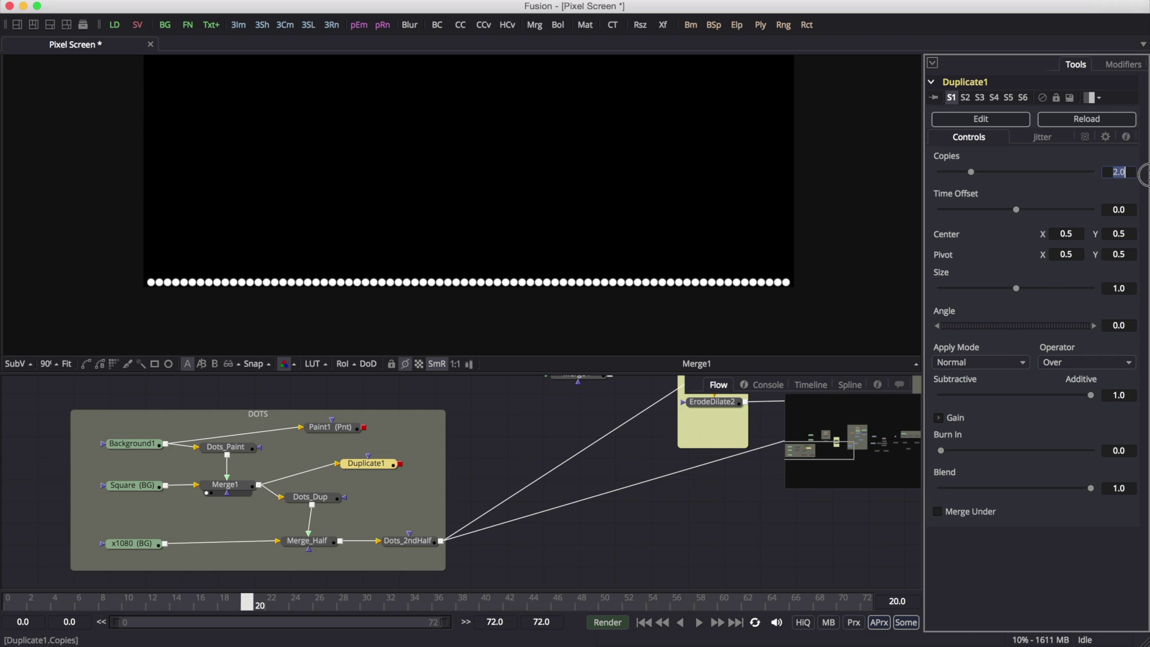
pyautogui.press('Tab')
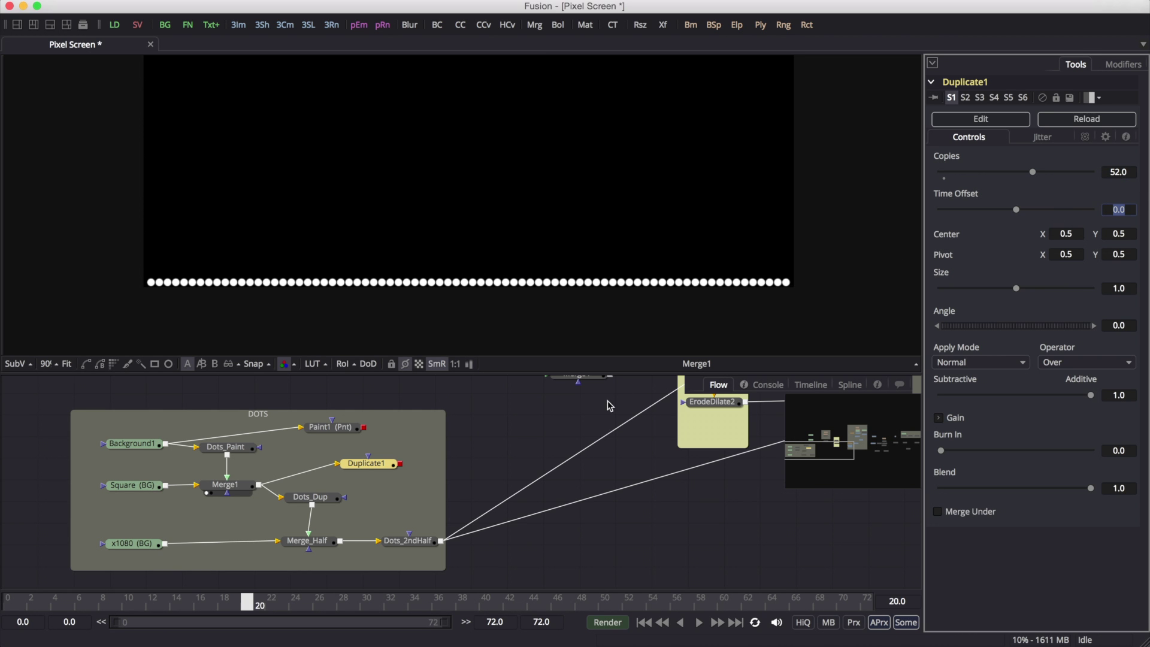
pyautogui.moveTo(366, 464); pyautogui.dragTo(488, 275)
pyautogui.scroll(-2, 488, 275)
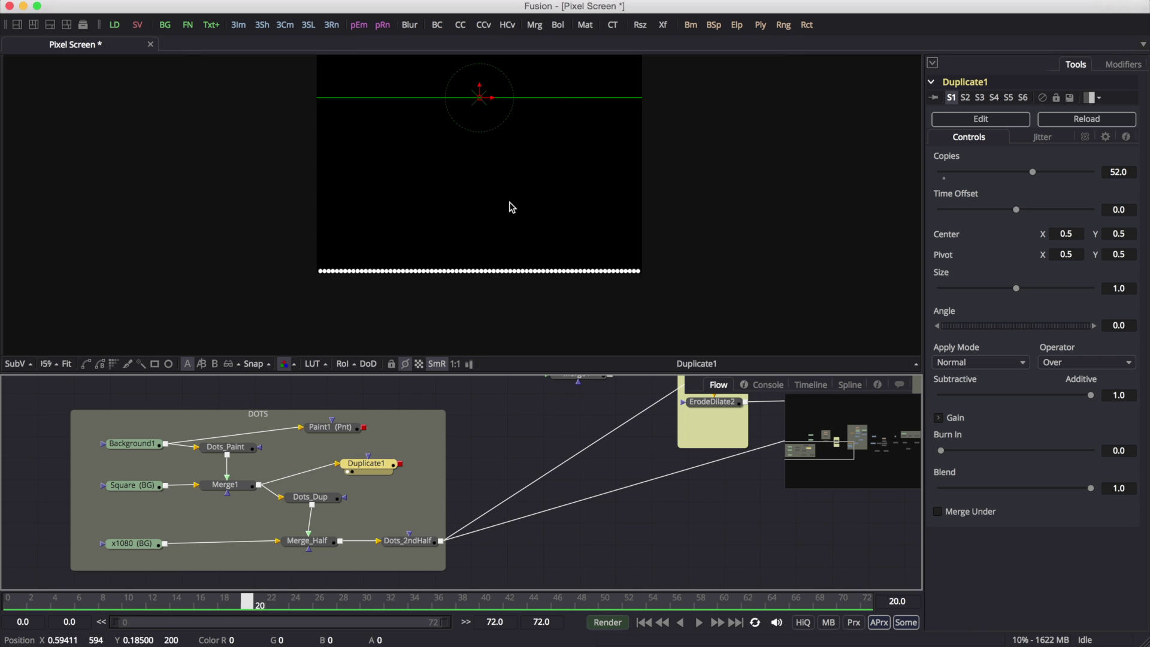
# Step: Shift Duplicate1's center up to about Y 0.5175 so the row copies stack into a grid of dots
pyautogui.moveTo(505, 209); pyautogui.dragTo(501, 280)
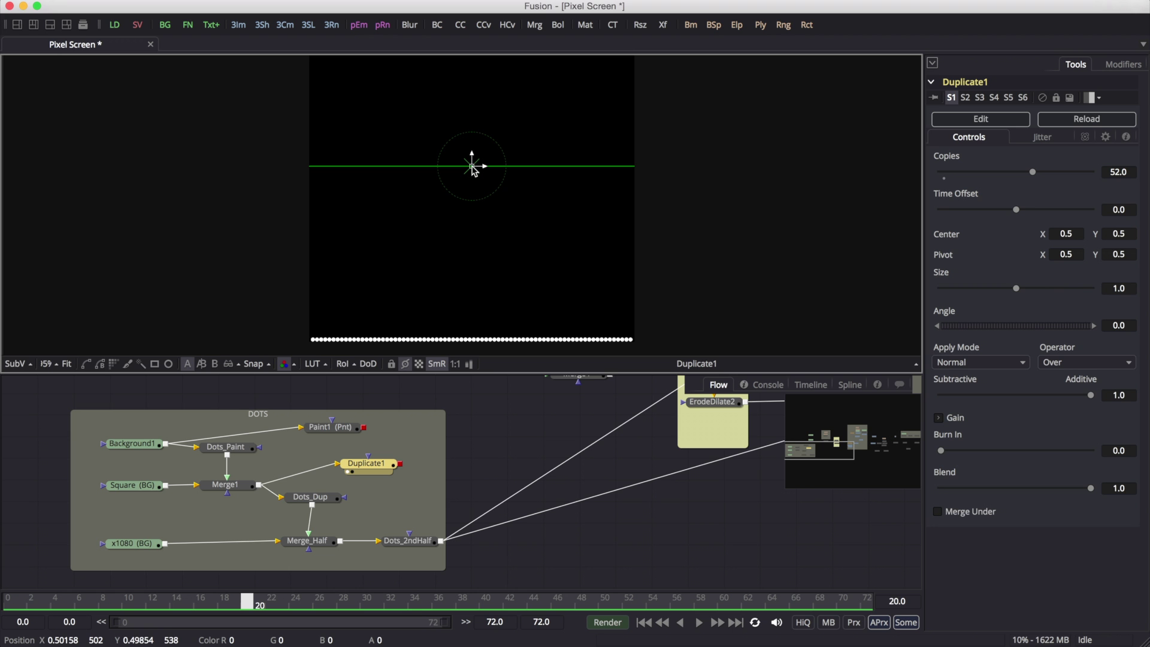
pyautogui.moveTo(473, 171)
pyautogui.mouseDown()
pyautogui.moveTo(457, 162)
pyautogui.moveTo(495, 163)
pyautogui.moveTo(455, 170)
pyautogui.moveTo(471, 178)
pyautogui.moveTo(486, 162)
pyautogui.moveTo(464, 157)
pyautogui.moveTo(480, 156)
pyautogui.mouseUp()
pyautogui.press('super+z')
pyautogui.moveTo(473, 157); pyautogui.dragTo(471, 146)
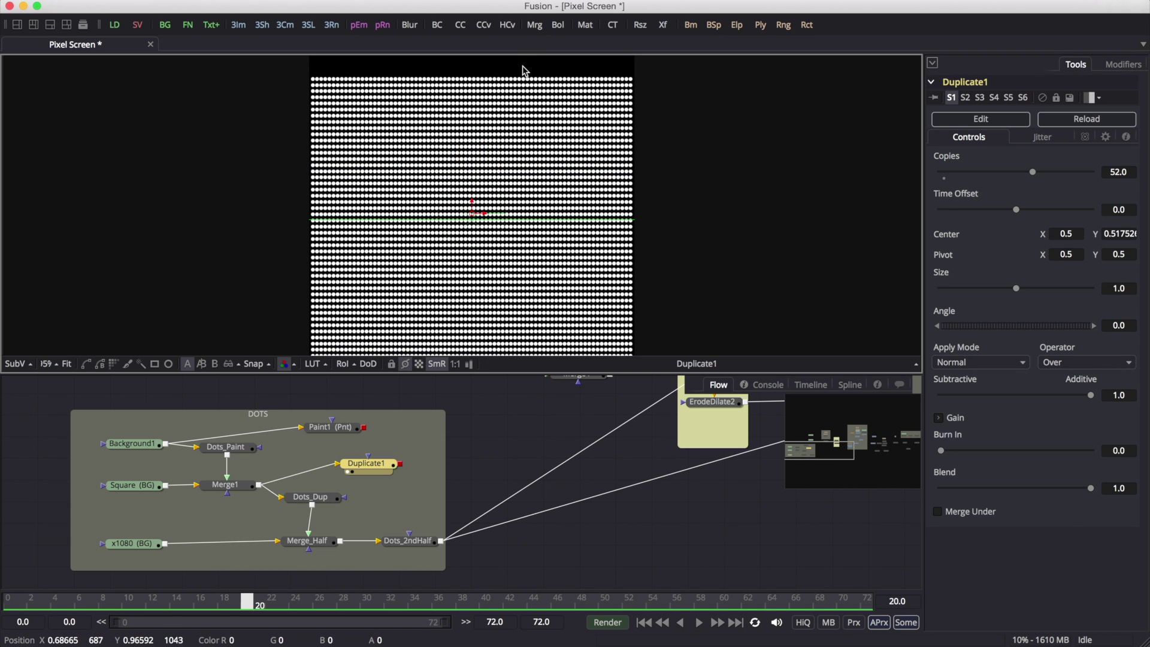
pyautogui.scroll(3, 526, 72)
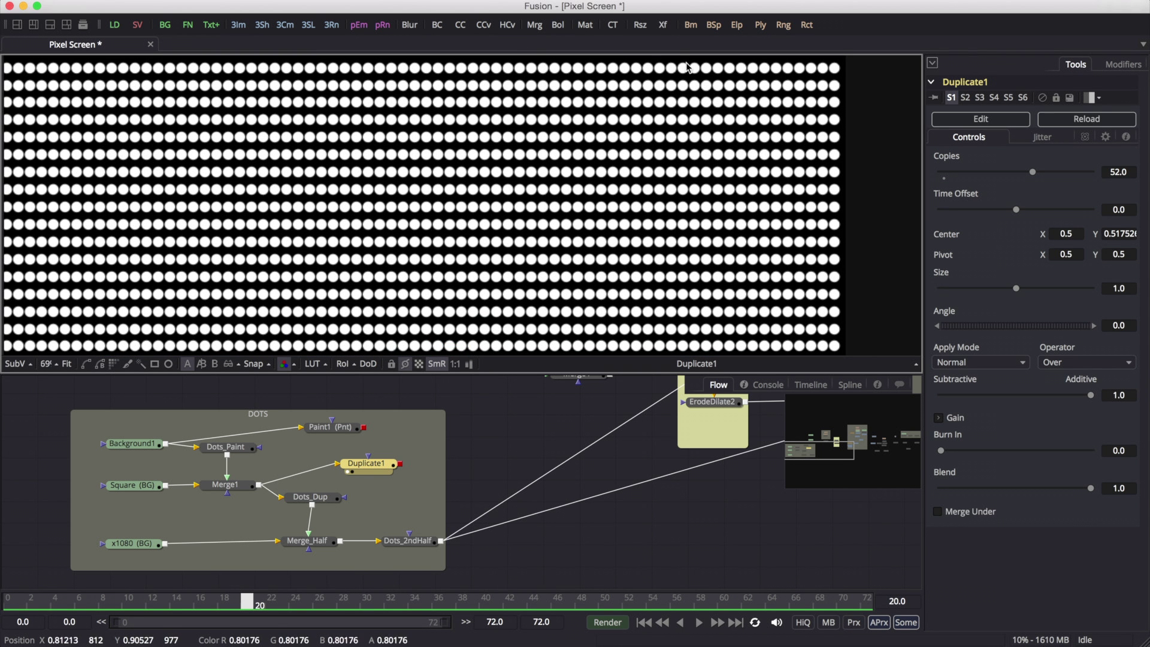
pyautogui.scroll(-5, 543, 138)
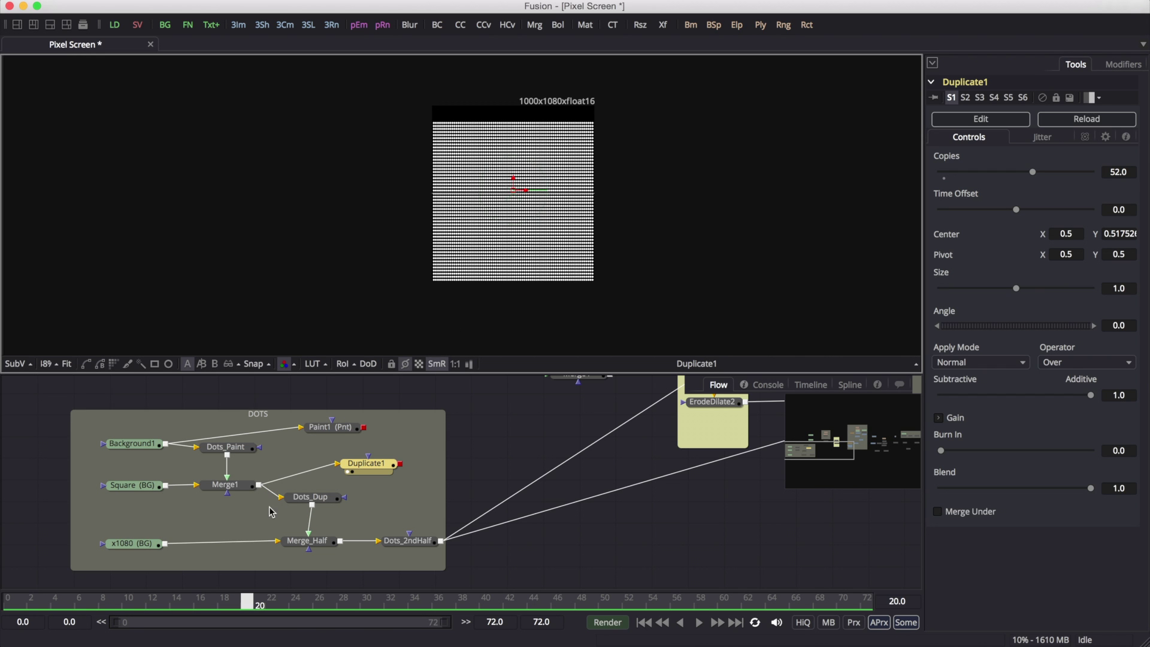
# Step: Show x1080, Merge_Half and Dots_2ndHalf in the viewer, examining how the Dots_Dup grid is placed and repeated across the frame
pyautogui.moveTo(99, 560); pyautogui.dragTo(545, 167)
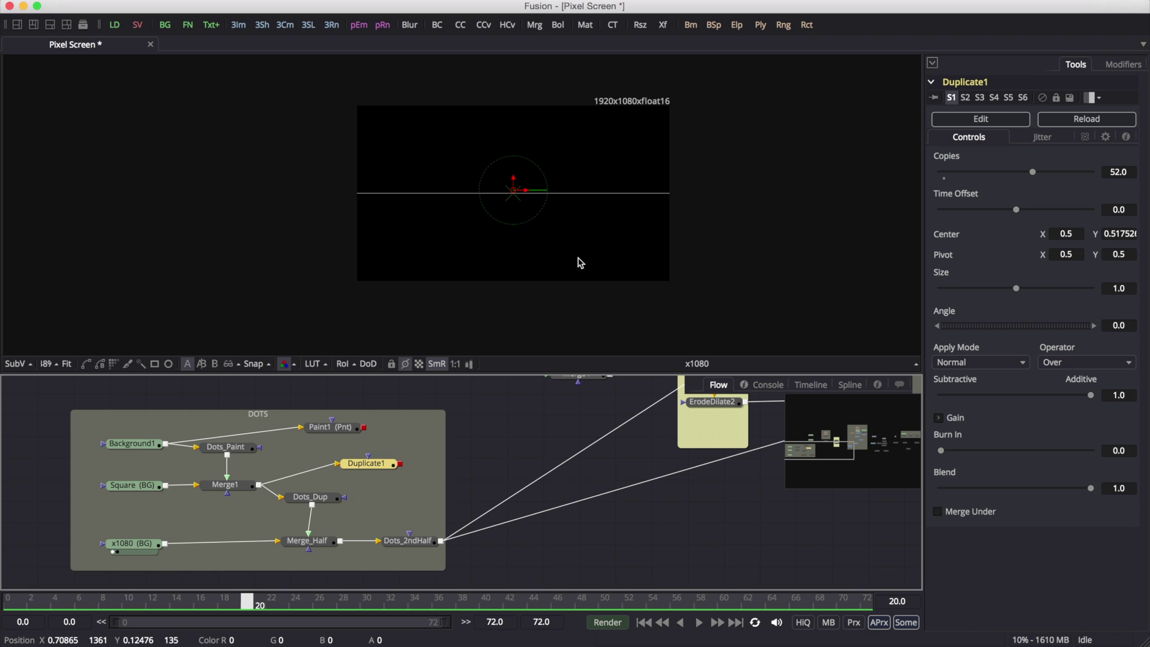
pyautogui.click(314, 499)
pyautogui.moveTo(307, 541); pyautogui.dragTo(505, 229)
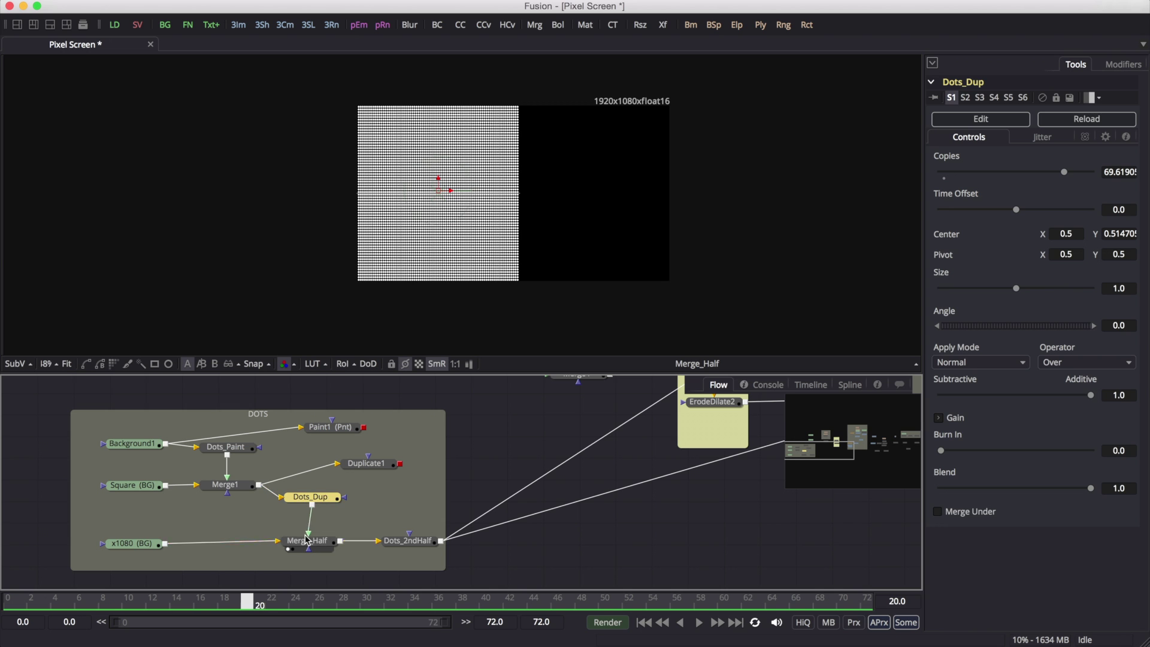
pyautogui.moveTo(302, 542); pyautogui.dragTo(303, 546)
pyautogui.moveTo(146, 543); pyautogui.dragTo(164, 549)
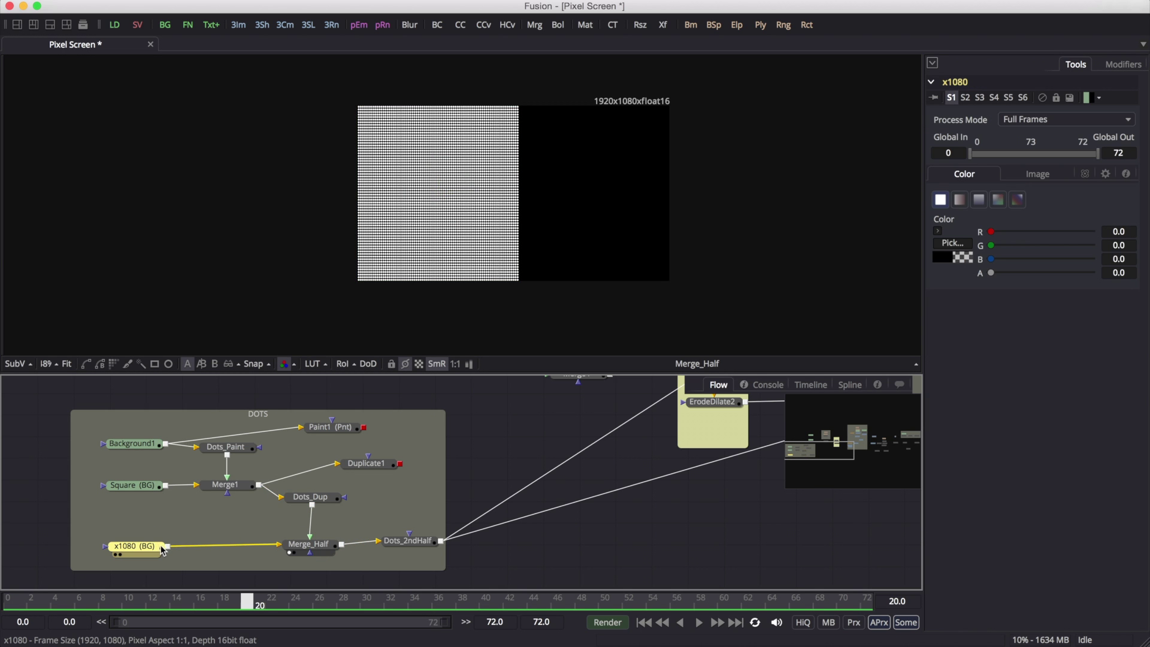
pyautogui.moveTo(328, 547); pyautogui.dragTo(325, 544)
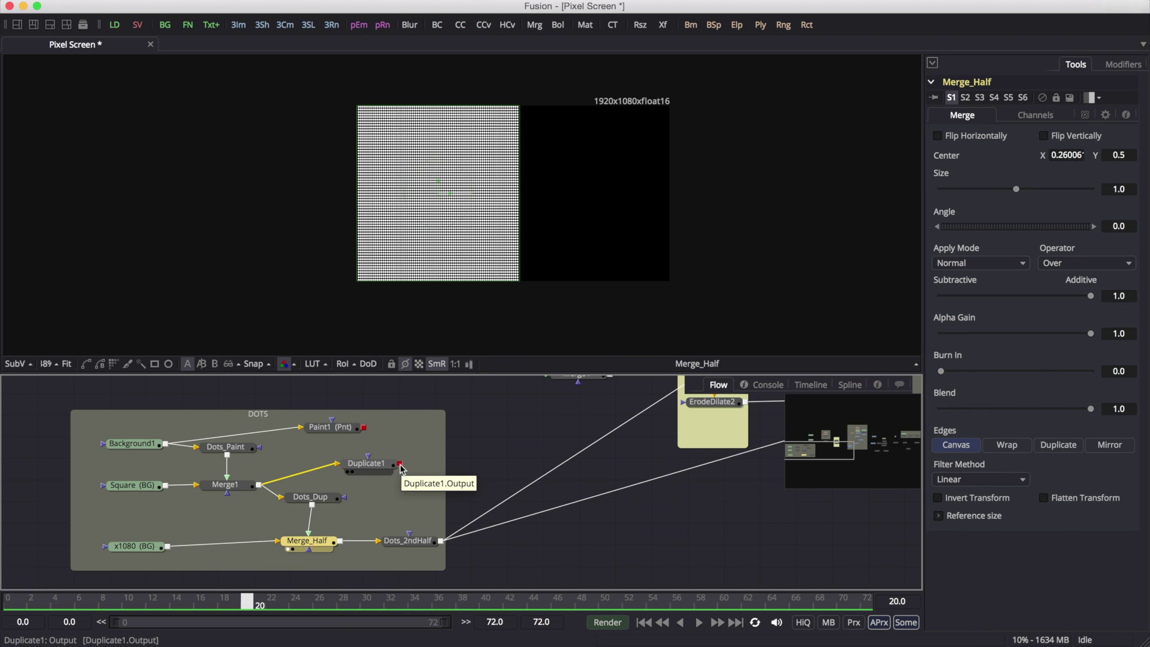
pyautogui.moveTo(401, 546); pyautogui.dragTo(419, 308)
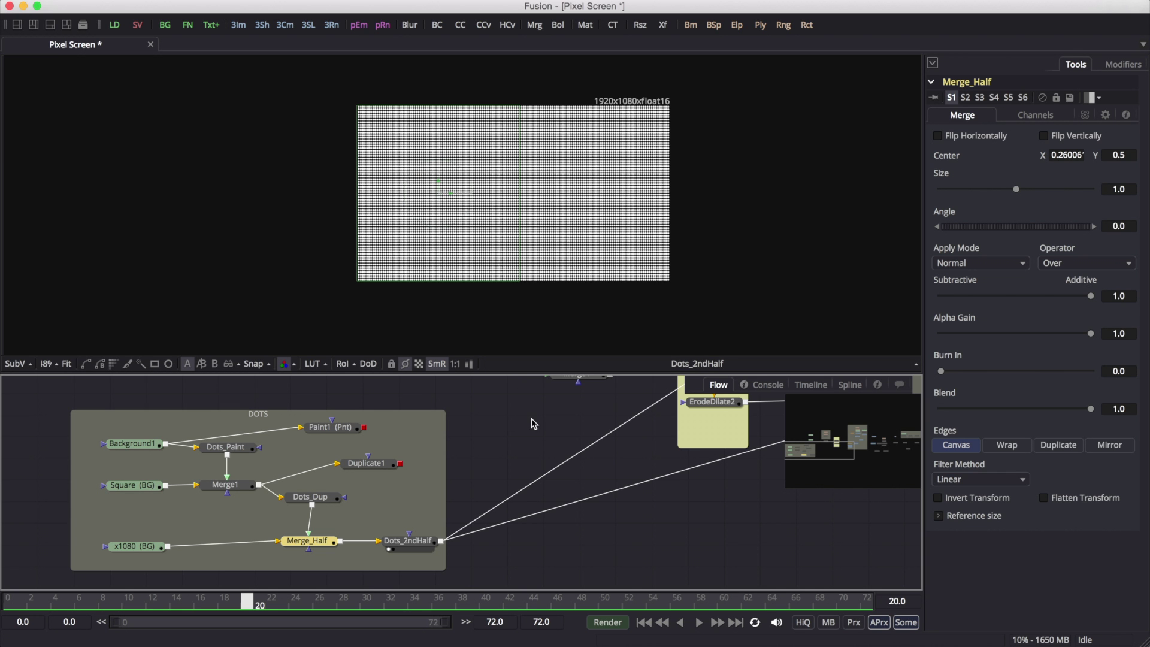
# Step: Show Text1_1_1 and subheadline in the viewer and scrub the timeline to examine their write-on animations
pyautogui.scroll(5, 577, 418)
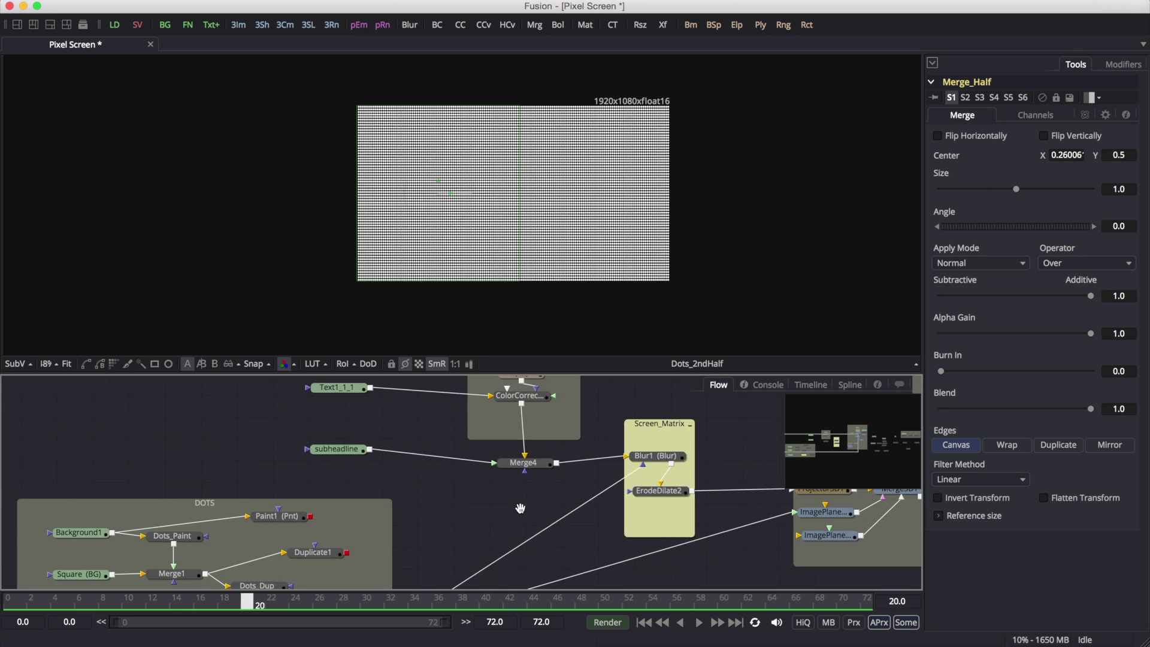
pyautogui.click(316, 415)
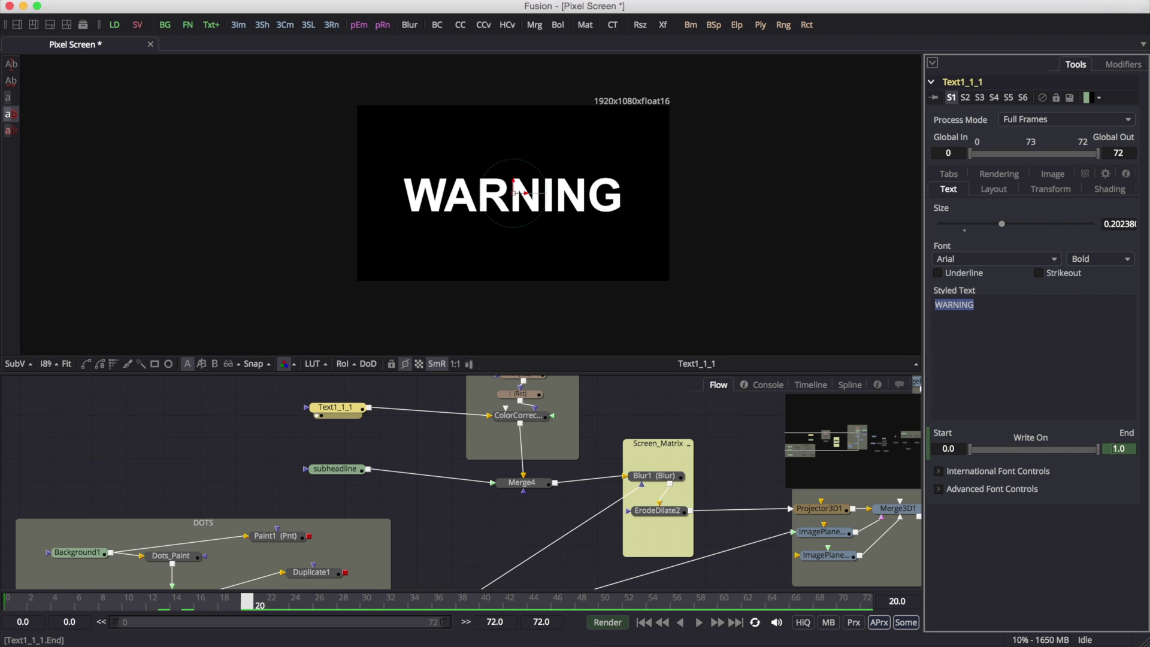
pyautogui.moveTo(246, 604)
pyautogui.mouseDown()
pyautogui.moveTo(27, 611)
pyautogui.moveTo(224, 606)
pyautogui.mouseUp()
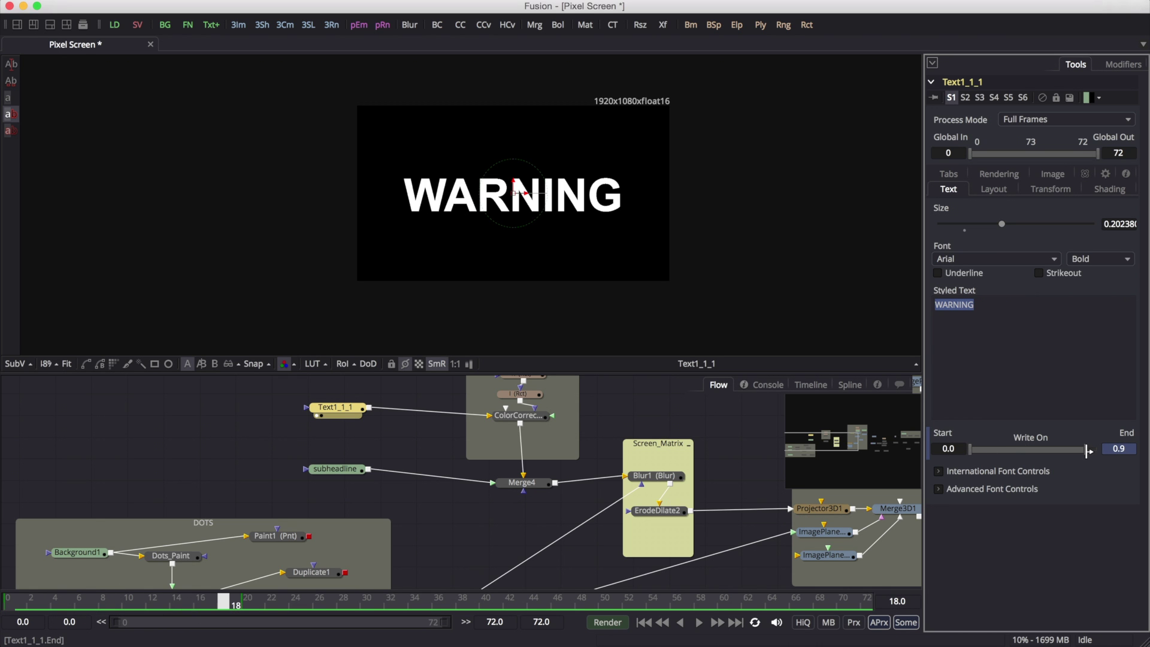
pyautogui.moveTo(224, 605); pyautogui.dragTo(247, 606)
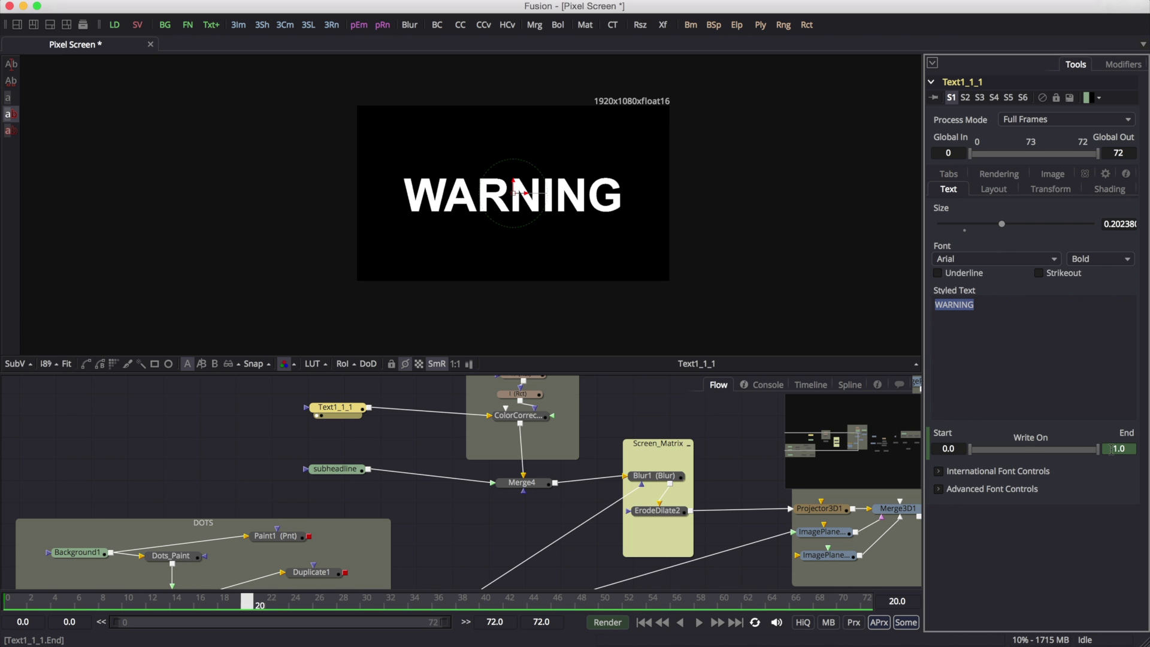
pyautogui.moveTo(250, 605); pyautogui.dragTo(93, 606)
pyautogui.click(318, 477)
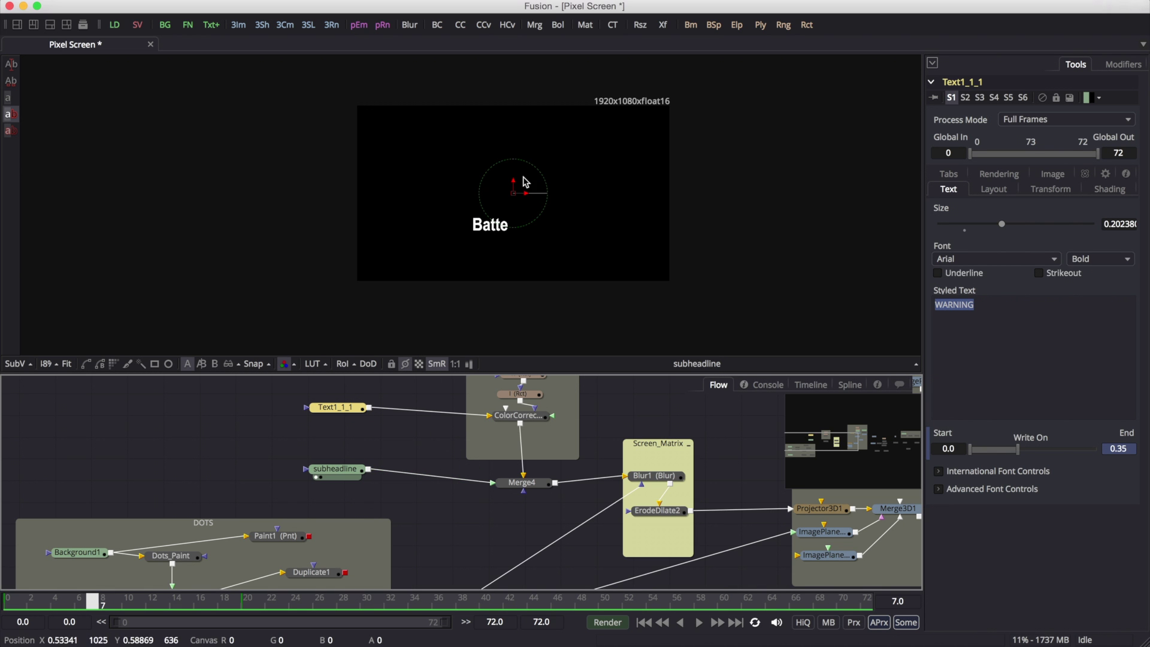
pyautogui.moveTo(94, 602); pyautogui.dragTo(199, 602)
# Step: Show ColorCorrector1 in the viewer and scrub to frame 51 to examine the letter flicker in the WARNING text
pyautogui.moveTo(424, 528); pyautogui.dragTo(373, 555)
pyautogui.hscroll(5, 373, 555)
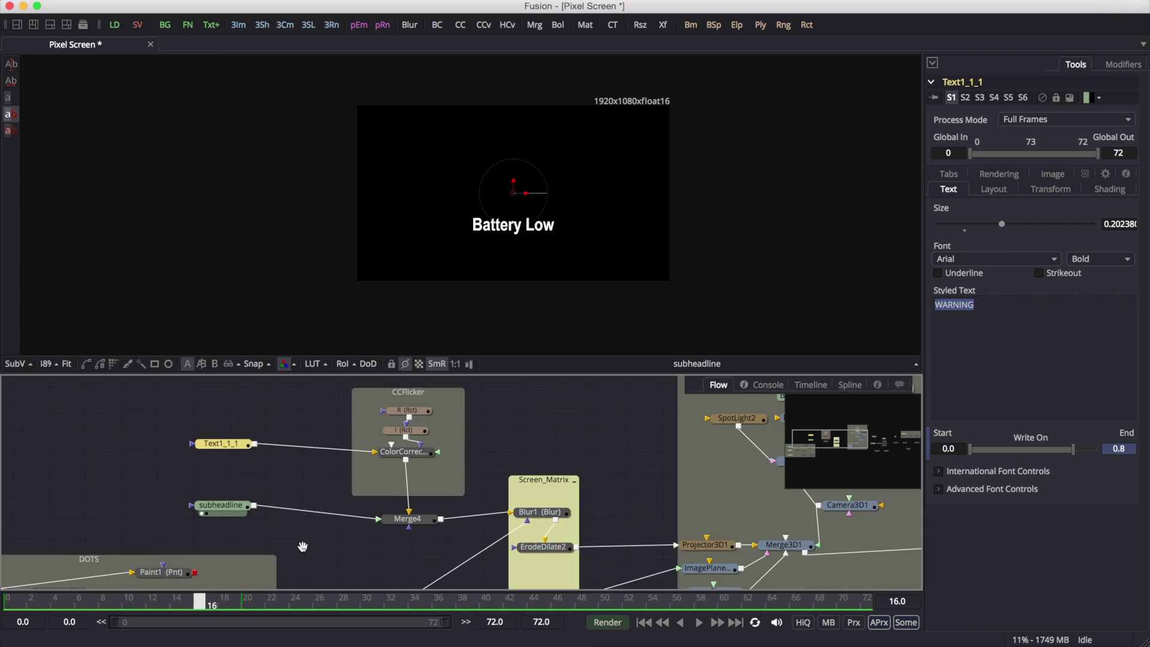
pyautogui.scroll(2, 457, 440)
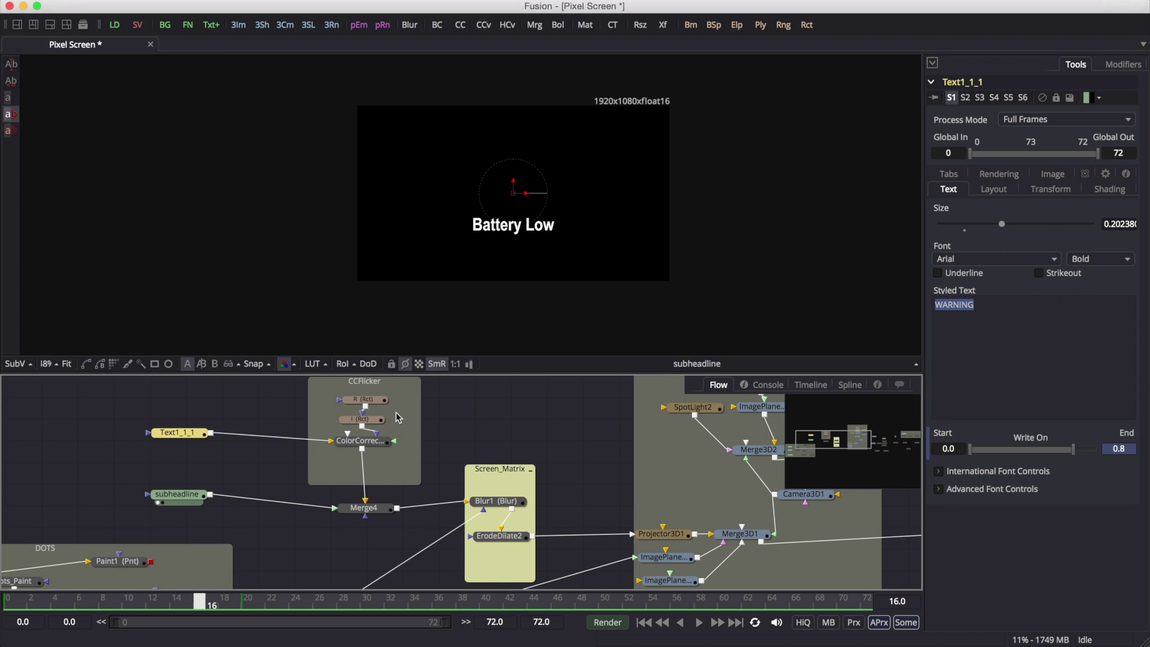
pyautogui.moveTo(203, 434); pyautogui.dragTo(469, 226)
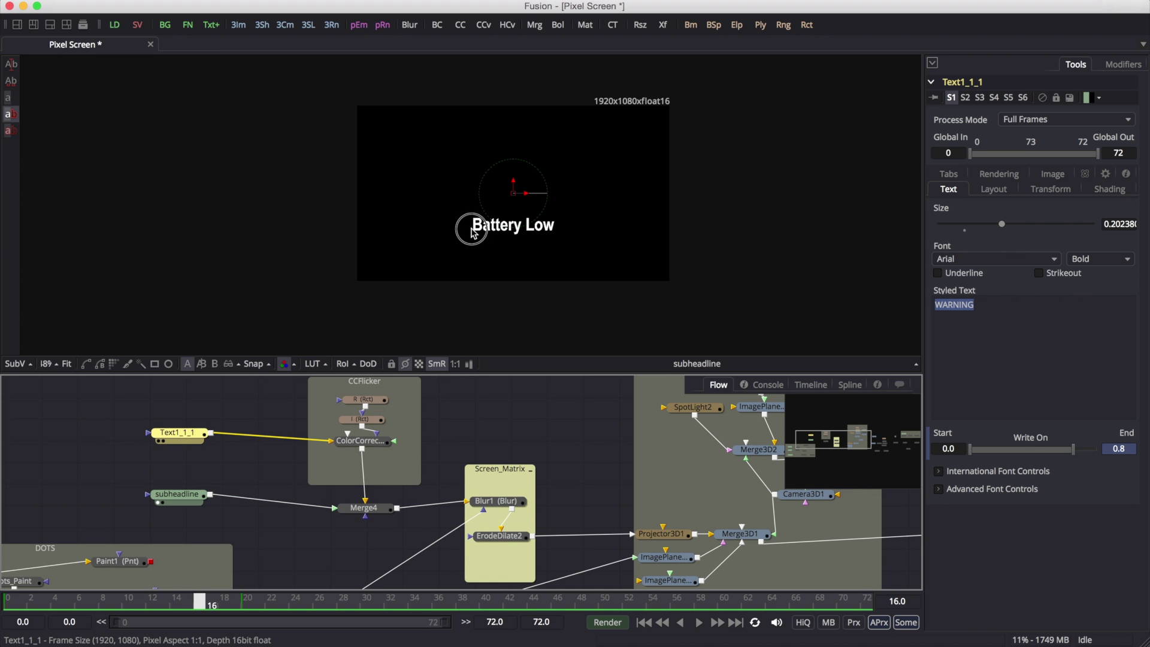
pyautogui.moveTo(372, 437); pyautogui.dragTo(464, 243)
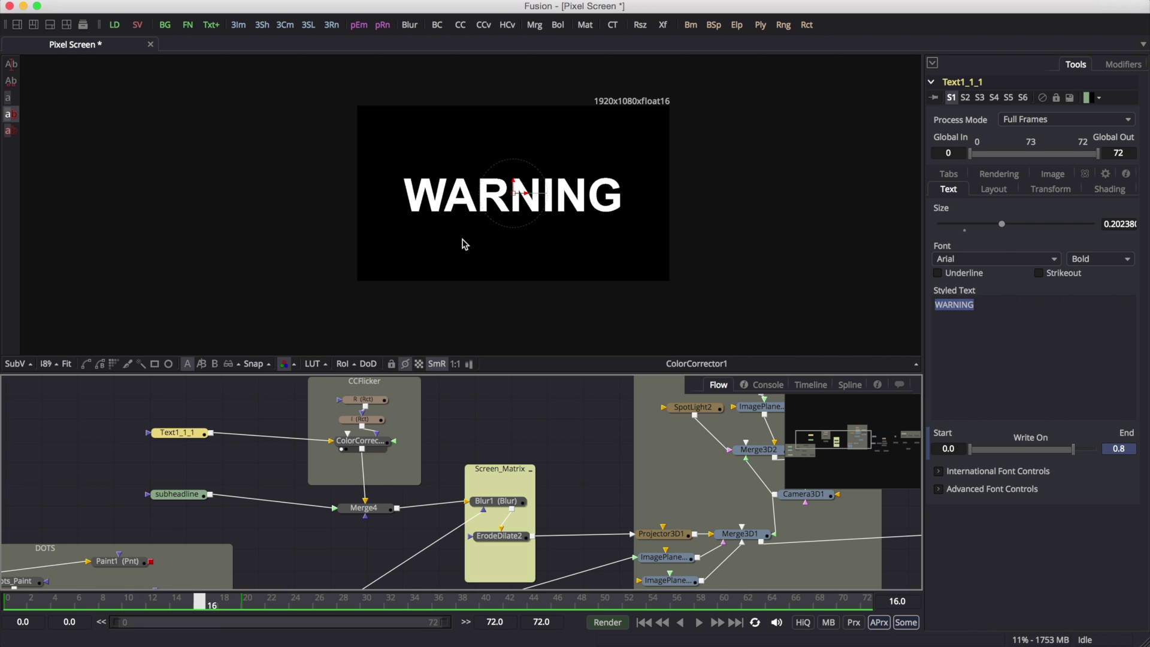
pyautogui.moveTo(210, 597); pyautogui.dragTo(617, 612)
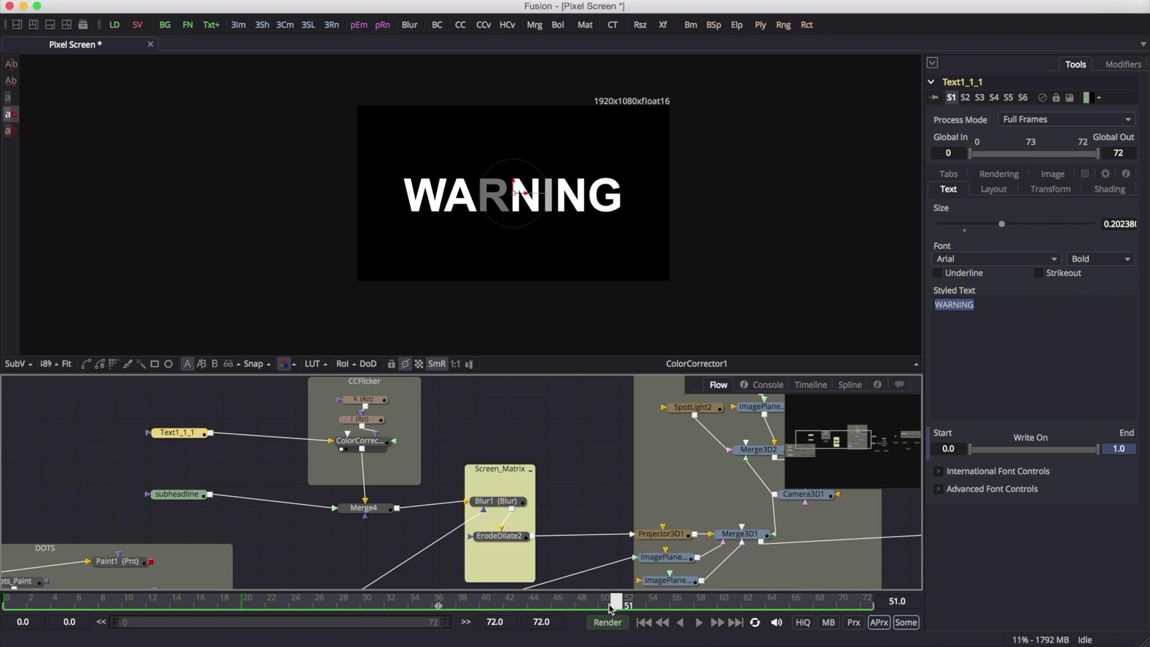
# Step: Inspect the R and I rectangle masks in the CCFlicker group and view their combined mask
pyautogui.click(371, 403)
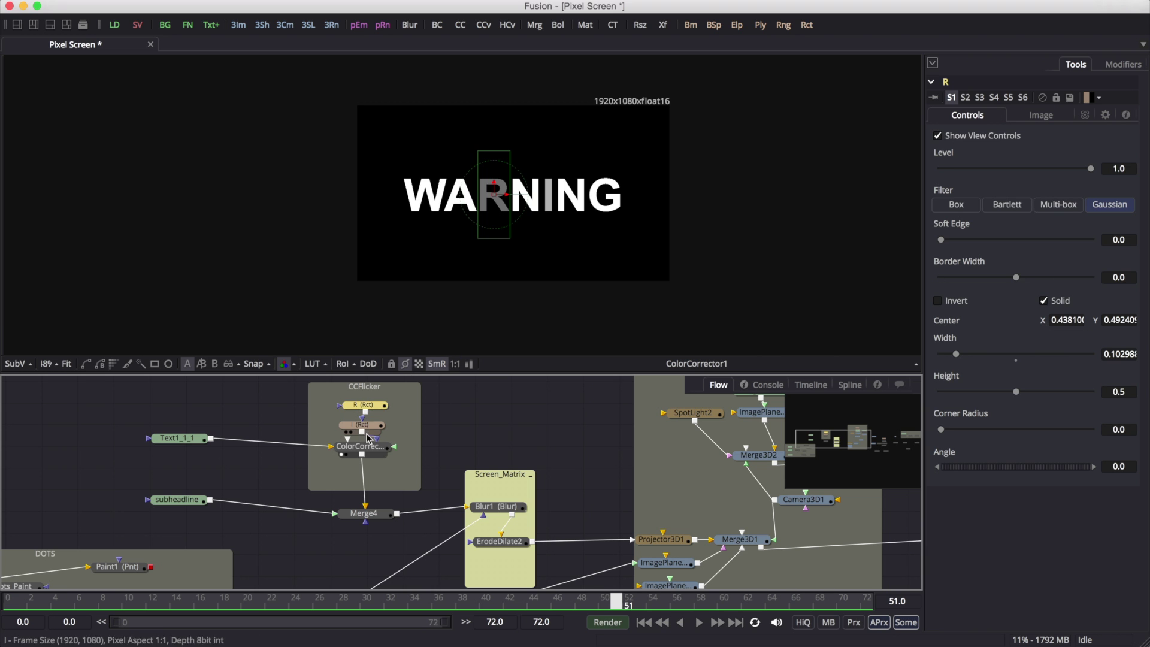
pyautogui.click(359, 426)
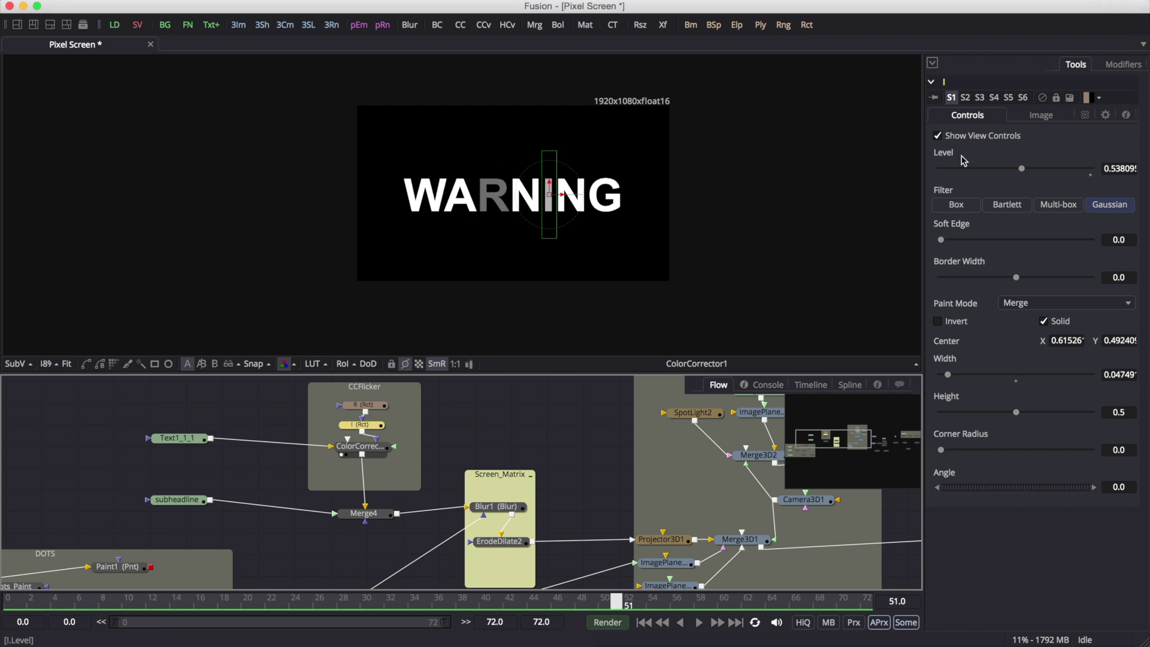
pyautogui.click(347, 405)
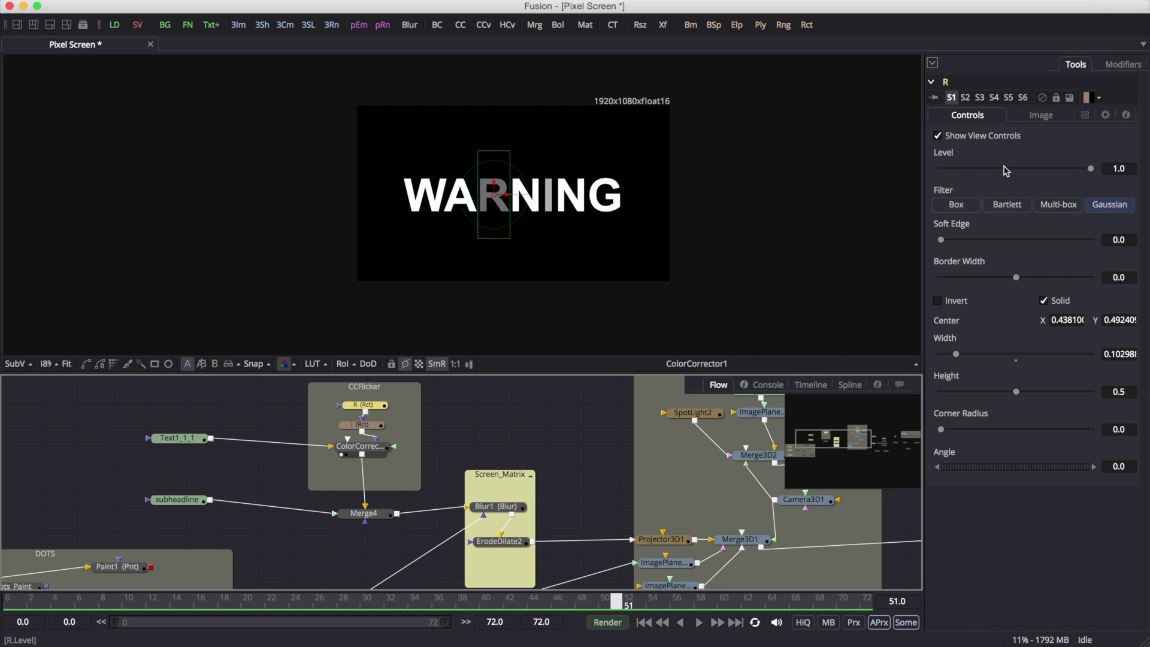
pyautogui.click(347, 432)
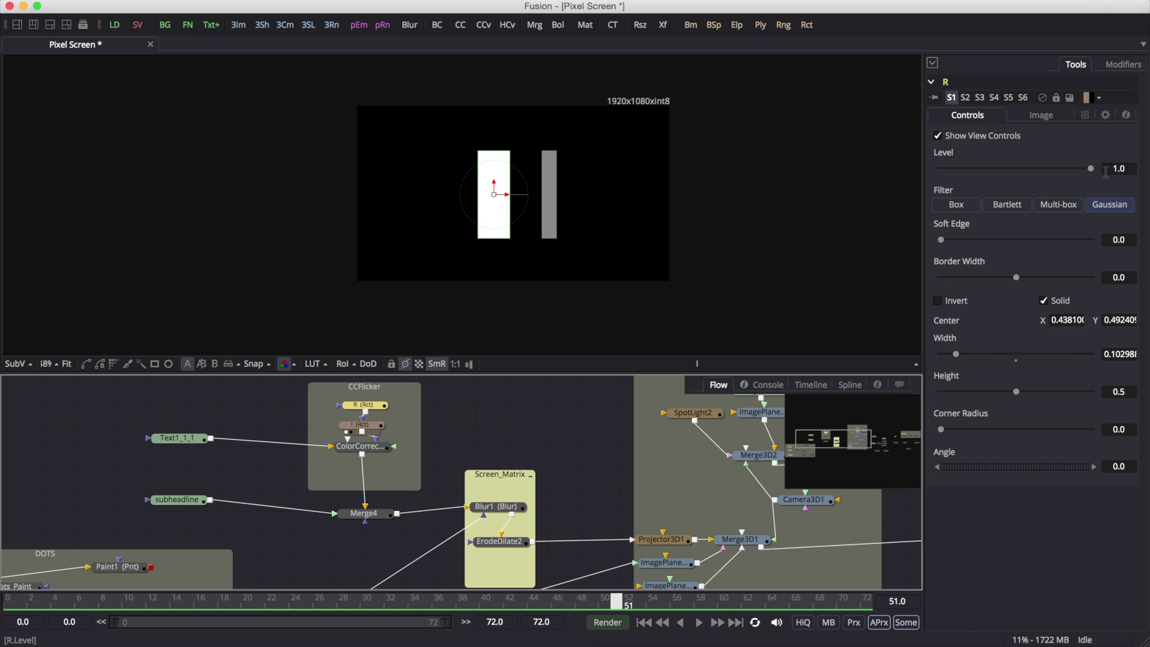
# Step: Show Merge4 in the viewer and inspect ColorCorrector1's master RGB gain and the Perturb modifier driving it
pyautogui.click(353, 519)
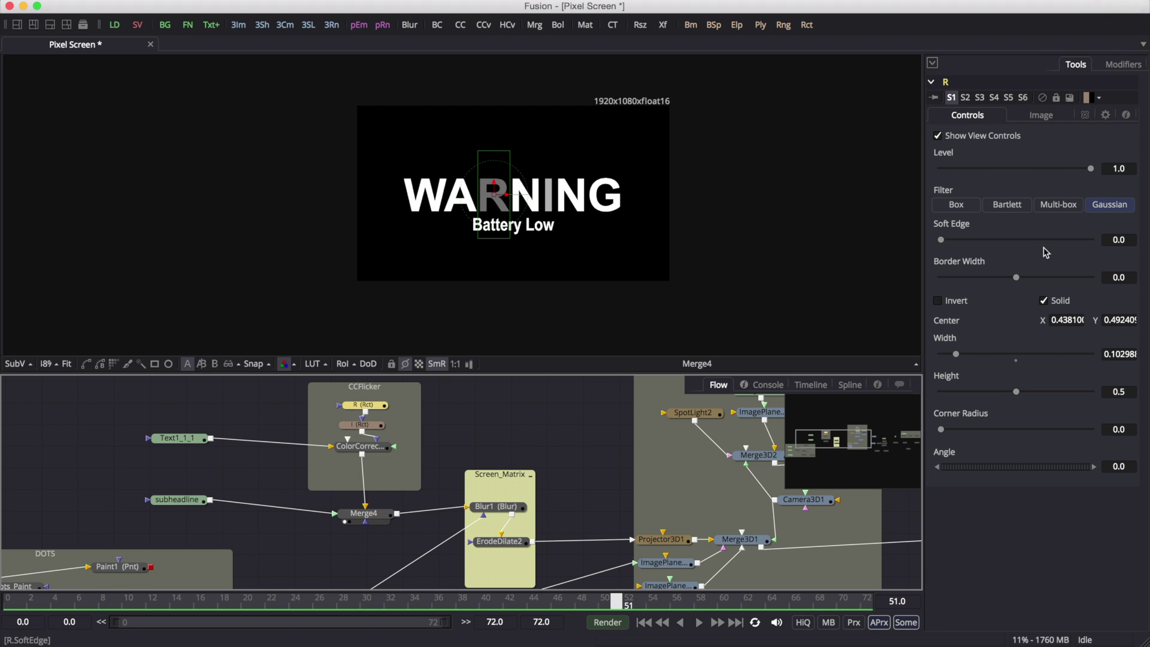
pyautogui.moveTo(377, 448); pyautogui.dragTo(377, 456)
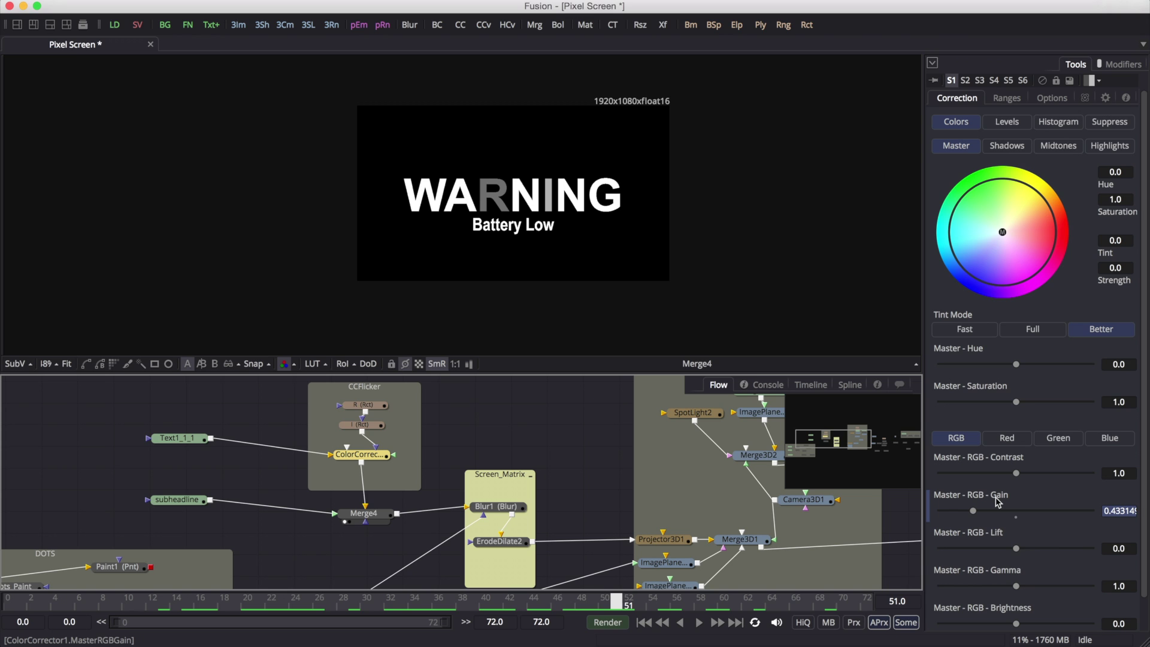
pyautogui.click(1121, 65)
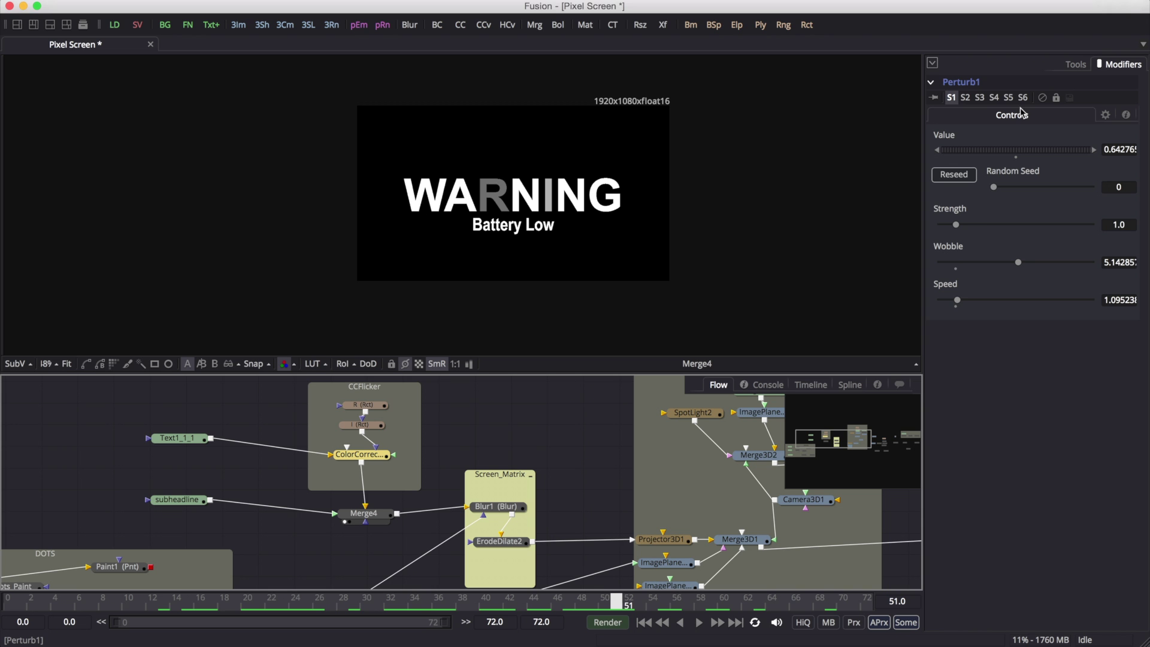
pyautogui.click(1063, 67)
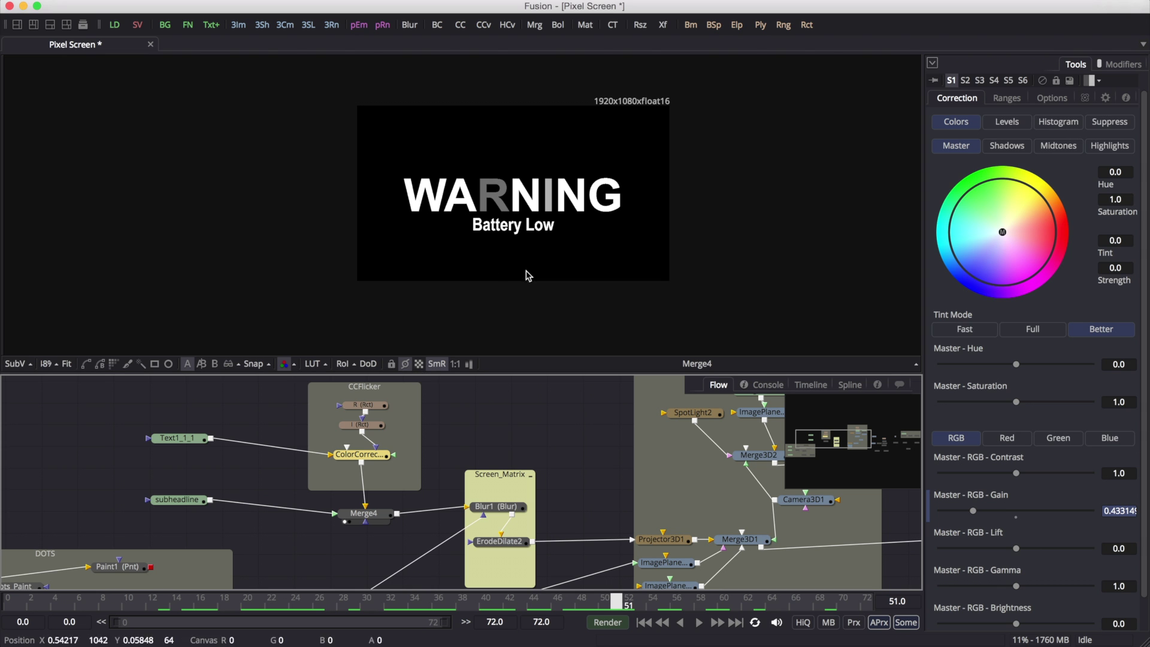
# Step: Disconnect the dot grid mask from Blur1 and examine Blur1's unmasked output and blur settings
pyautogui.moveTo(403, 523); pyautogui.dragTo(363, 491)
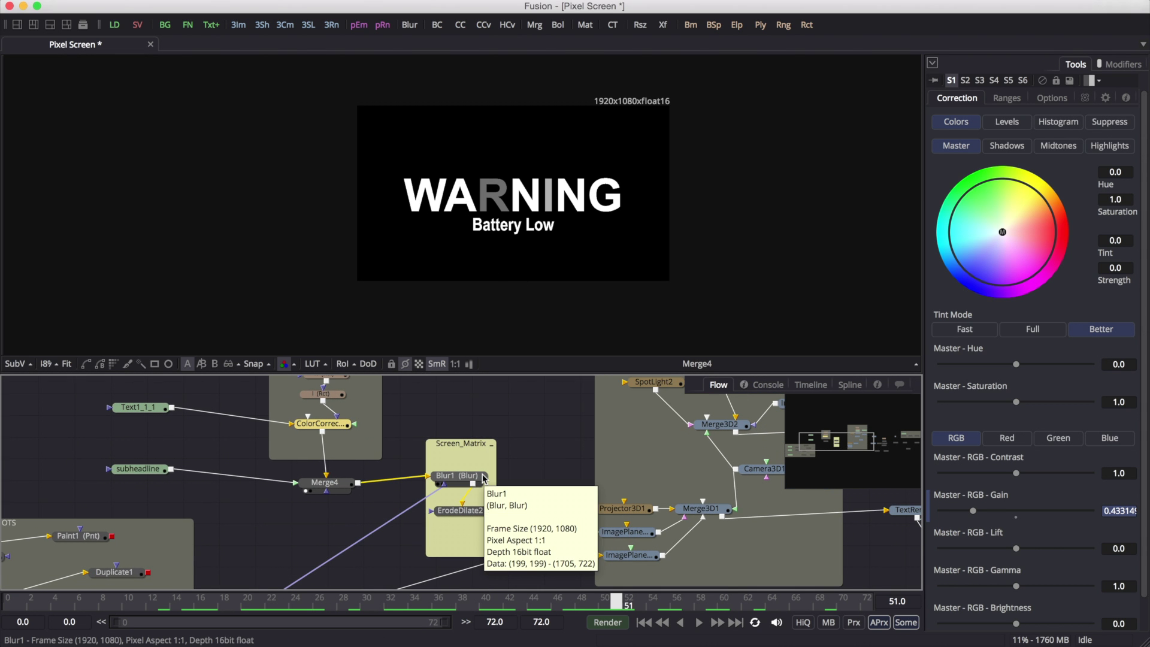
pyautogui.click(327, 482)
pyautogui.moveTo(327, 488); pyautogui.dragTo(334, 483)
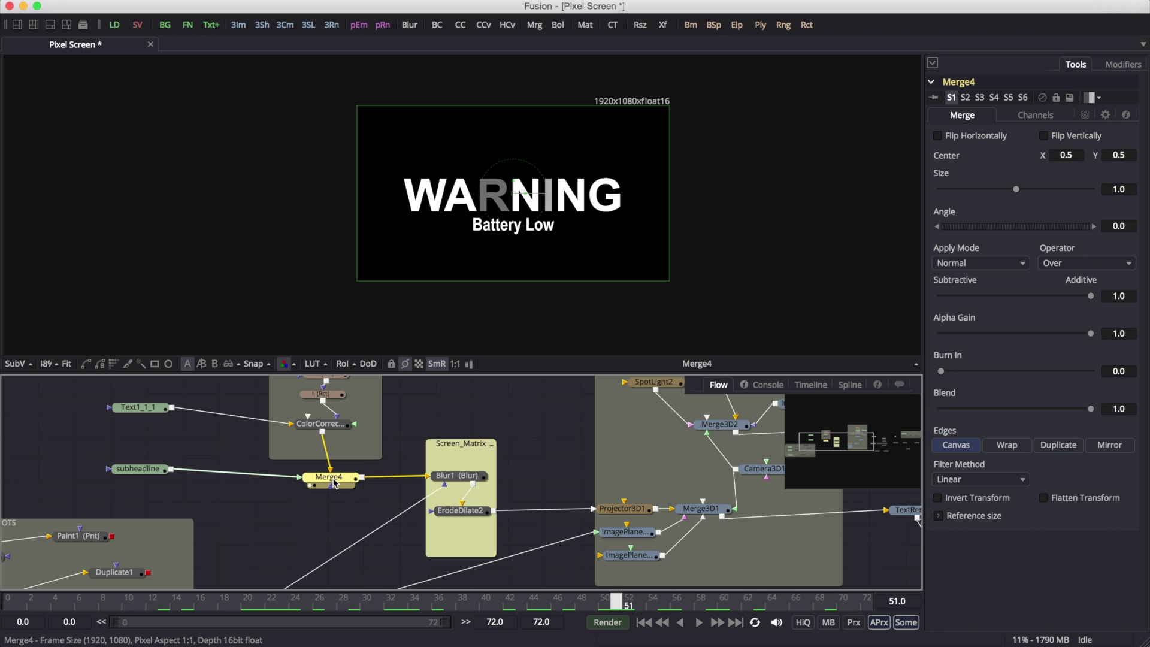
pyautogui.click(421, 503)
pyautogui.press('Delete')
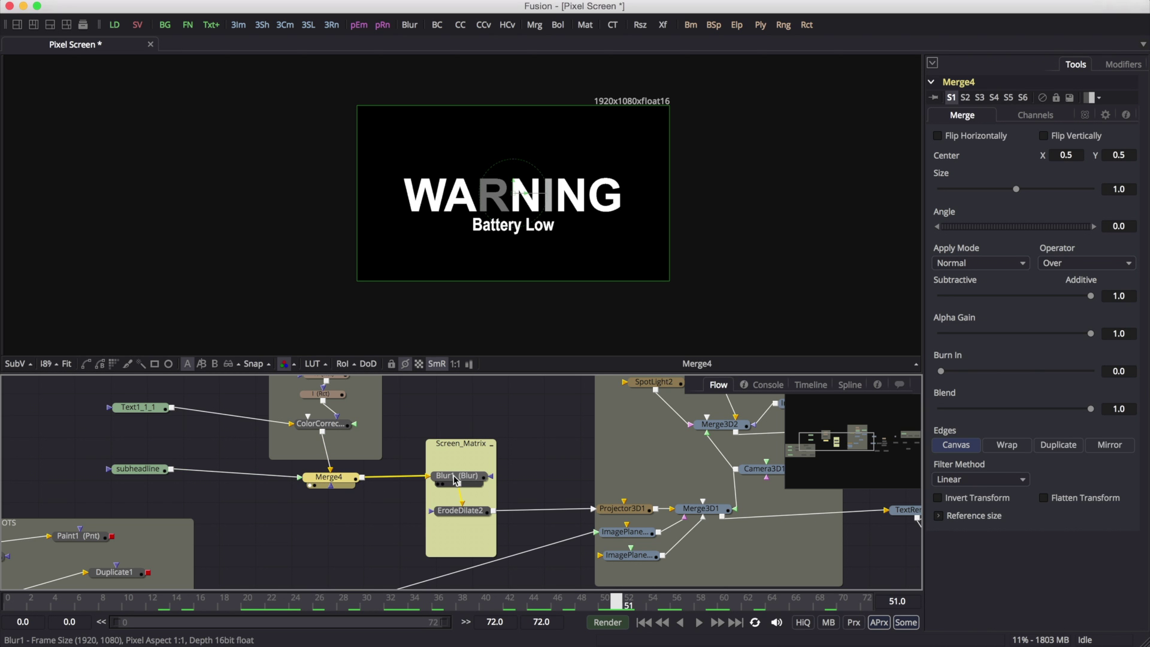
pyautogui.press('1')
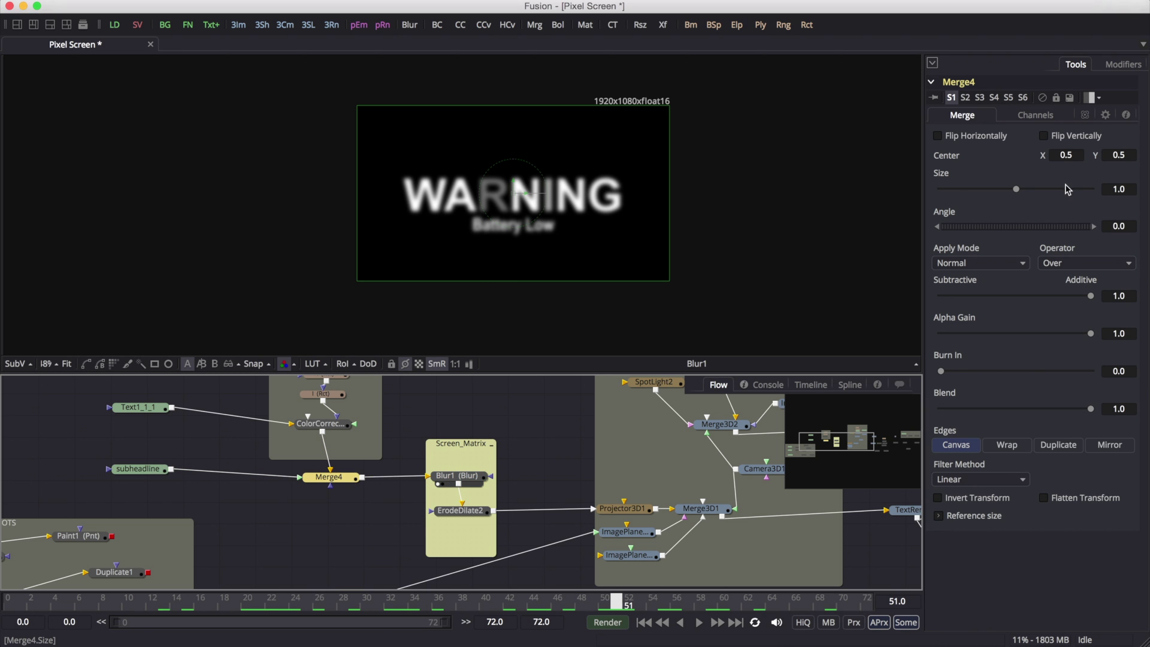
pyautogui.click(458, 476)
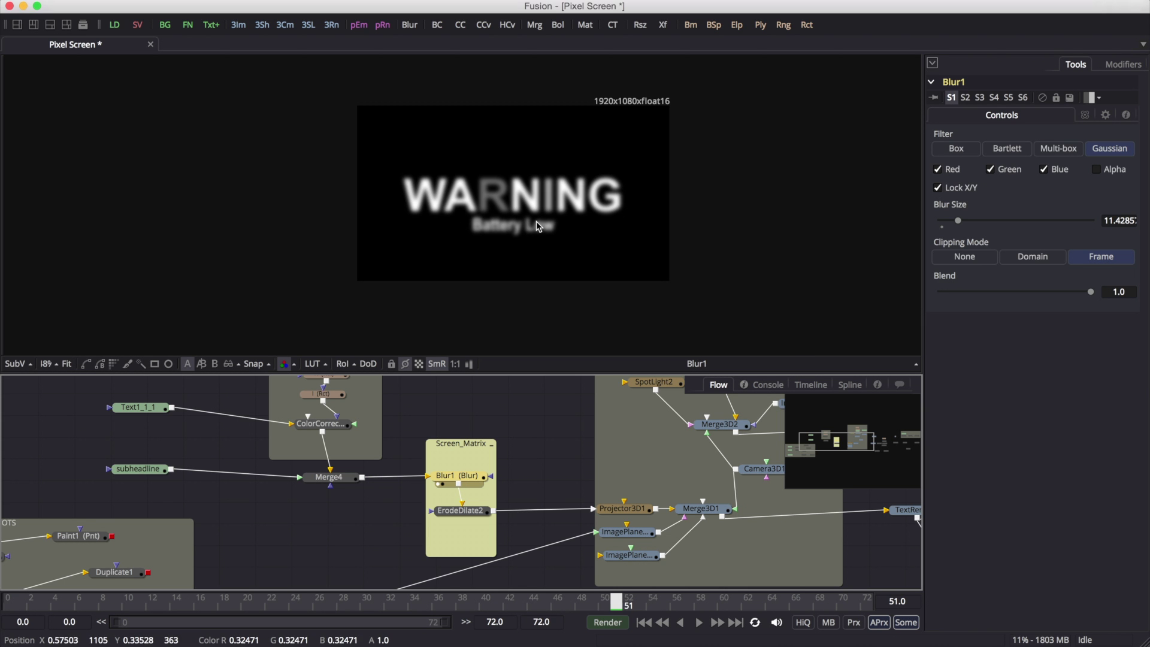
# Step: Show Dots_2ndHalf in the viewer and switch to a layout with two side-by-side viewers
pyautogui.moveTo(397, 514); pyautogui.dragTo(406, 443)
pyautogui.moveTo(256, 530); pyautogui.dragTo(351, 443)
pyautogui.moveTo(242, 543); pyautogui.dragTo(292, 477)
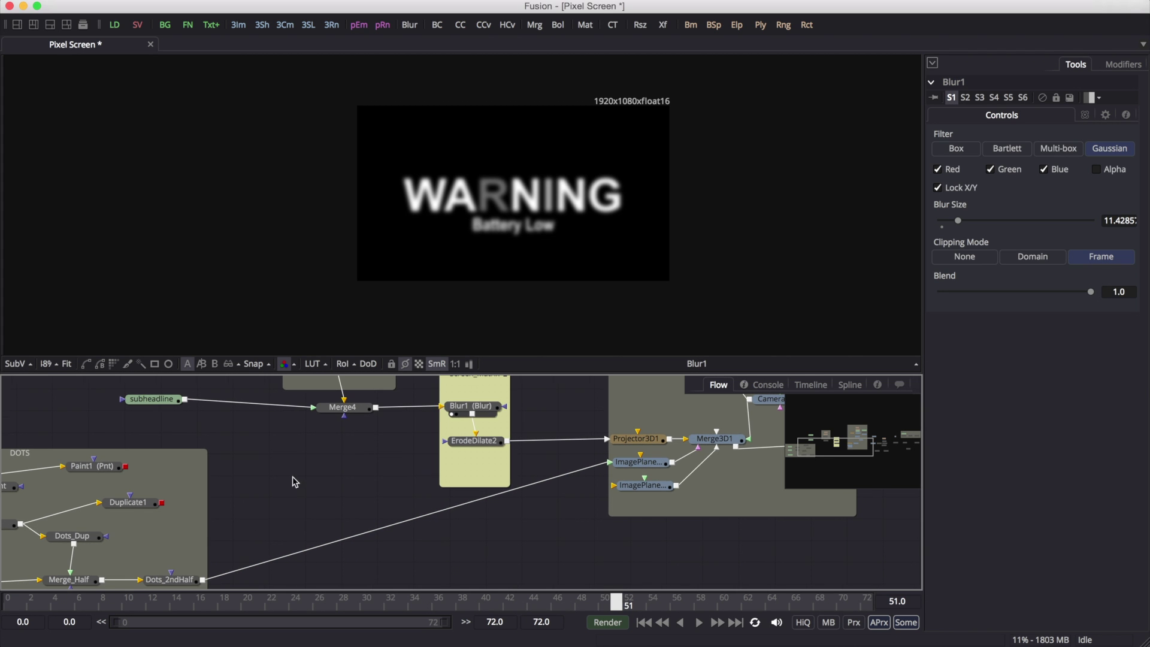
pyautogui.moveTo(187, 573); pyautogui.dragTo(398, 308)
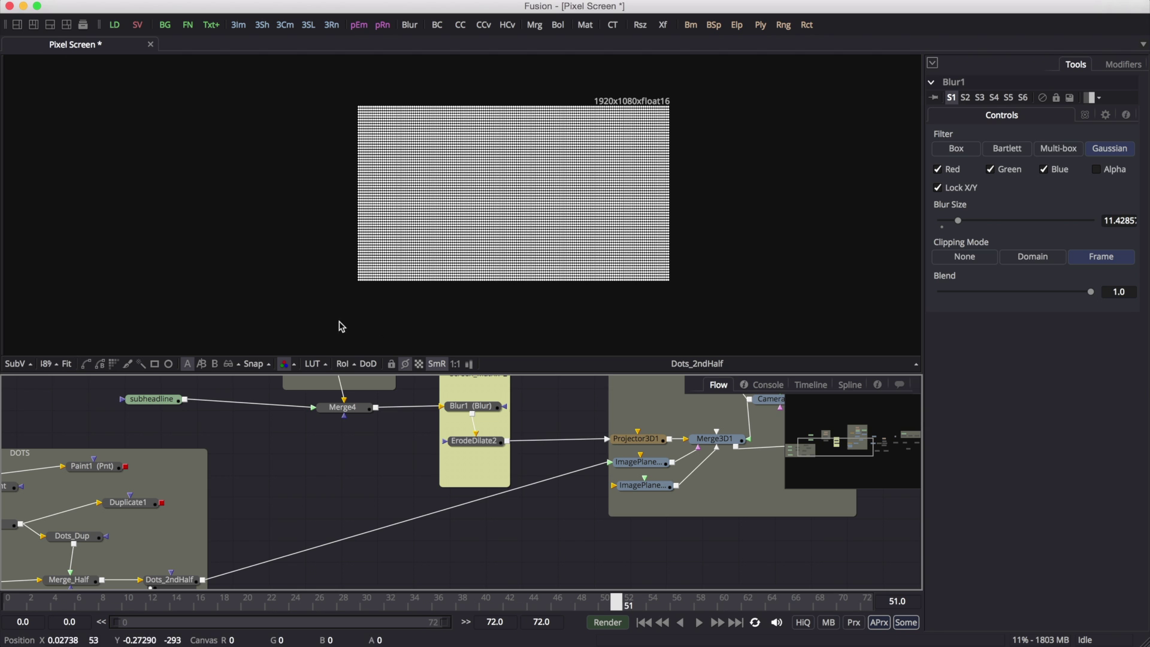
pyautogui.click(34, 24)
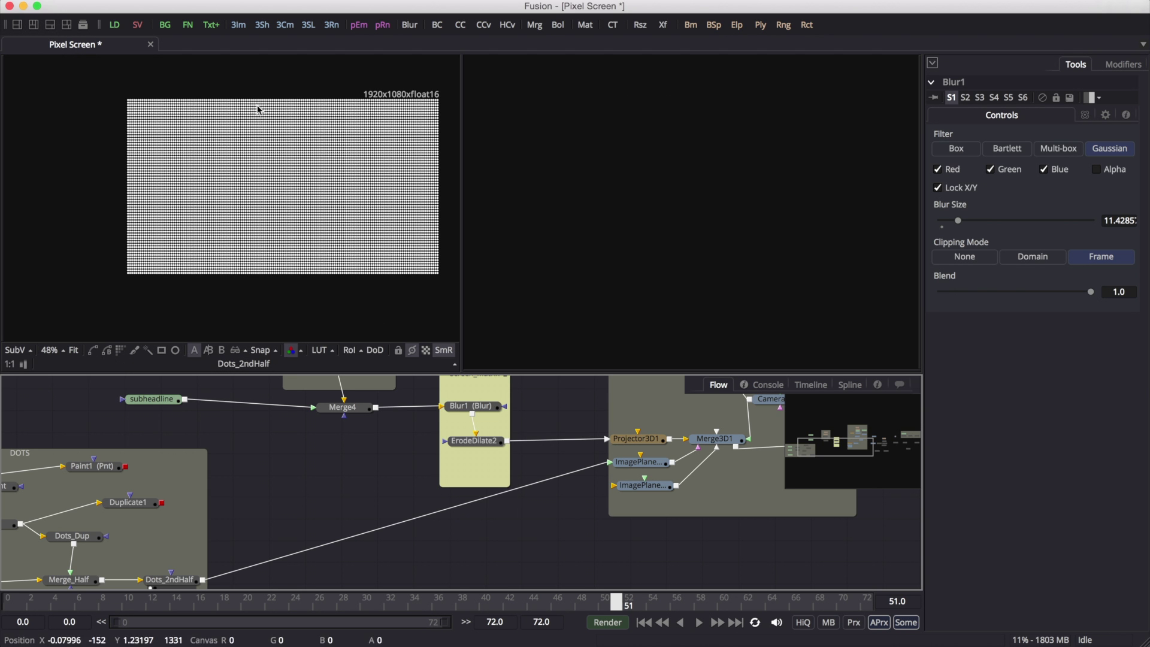
# Step: Show Blur1 in the second viewer and fit the images in both viewers
pyautogui.click(461, 407)
pyautogui.moveTo(461, 407); pyautogui.dragTo(548, 260)
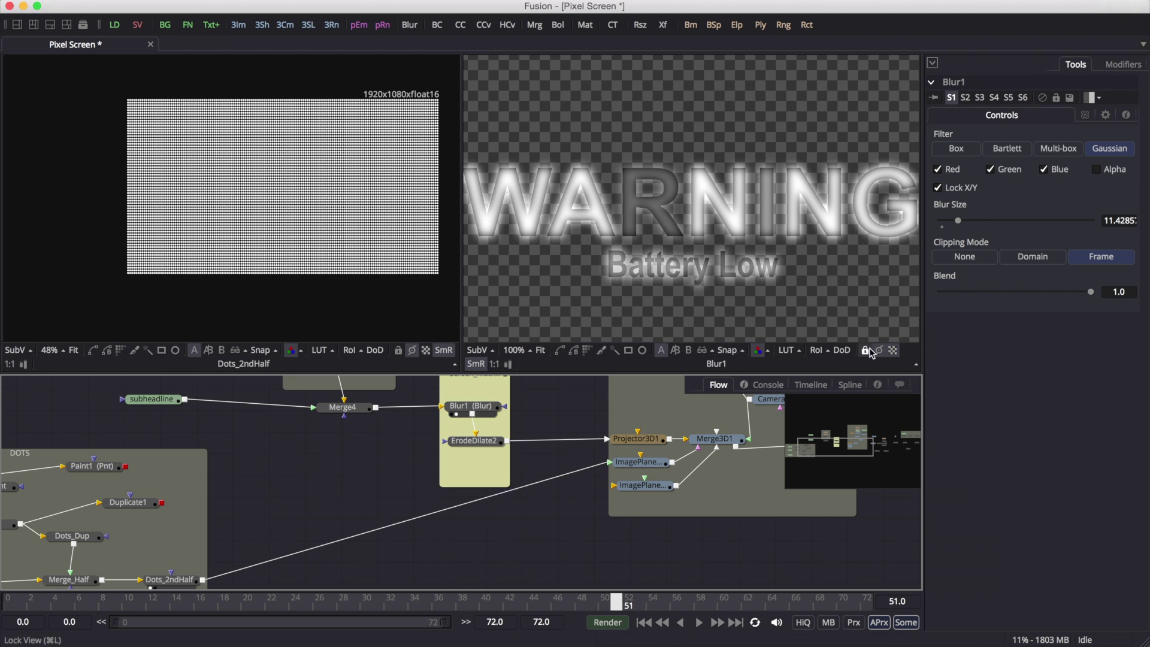
pyautogui.click(540, 349)
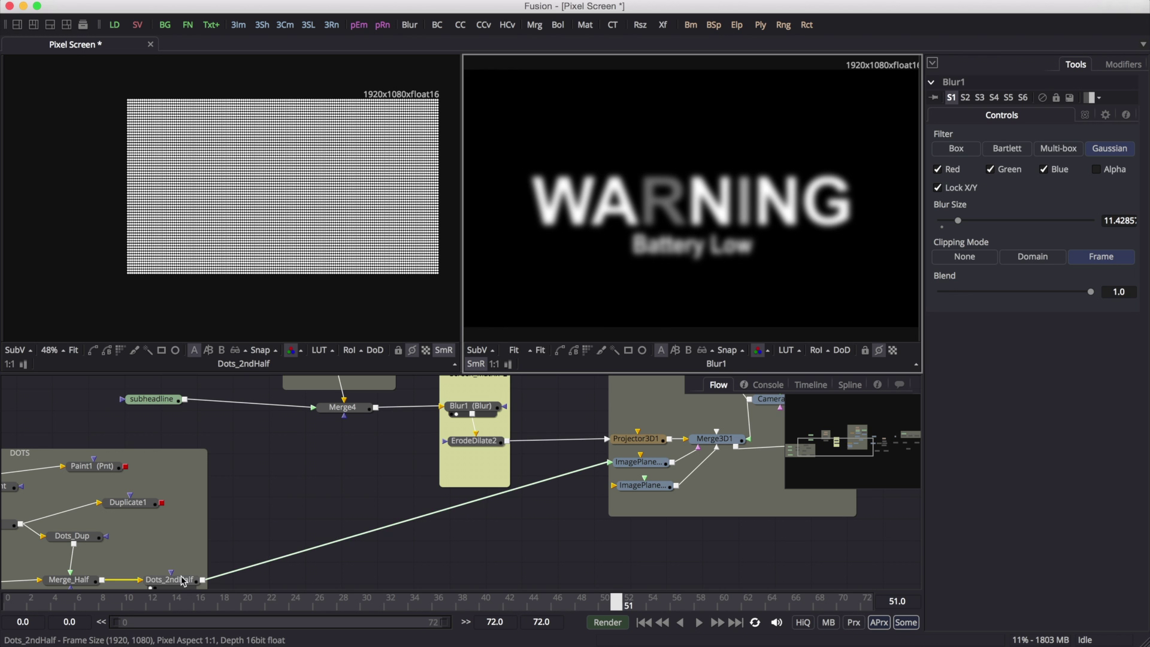
pyautogui.click(74, 350)
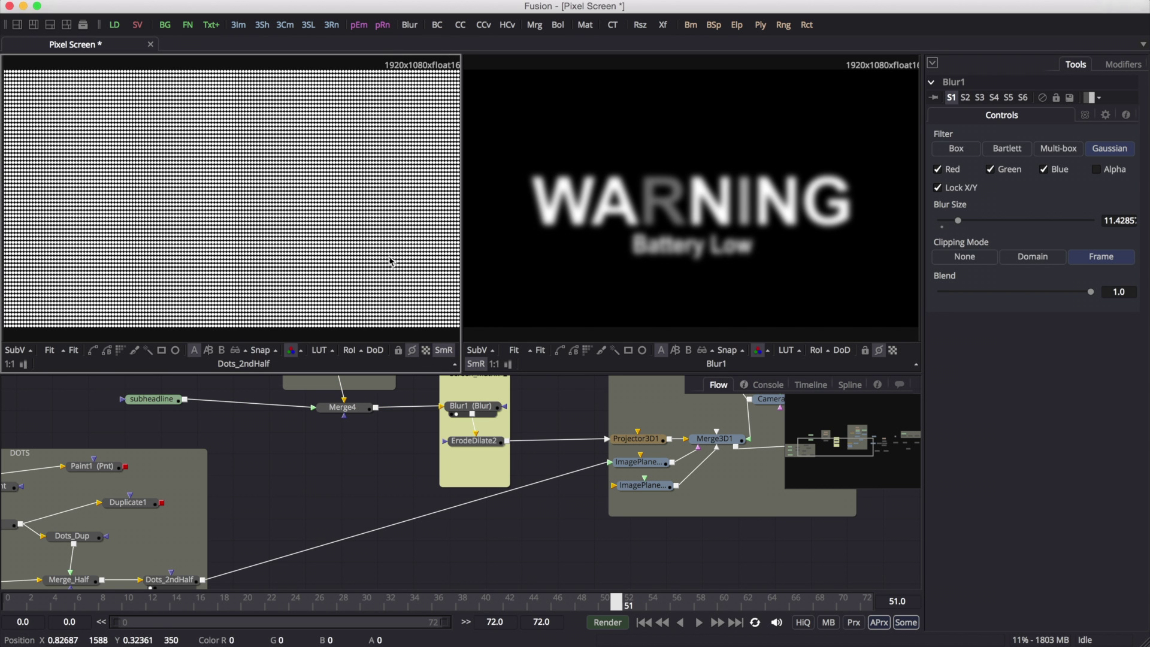
# Step: Reconnect Dots_2ndHalf to Blur1's effect mask and check the effect of Apply Mask Inverted, leaving it enabled
pyautogui.moveTo(203, 582); pyautogui.dragTo(499, 413)
pyautogui.click(473, 406)
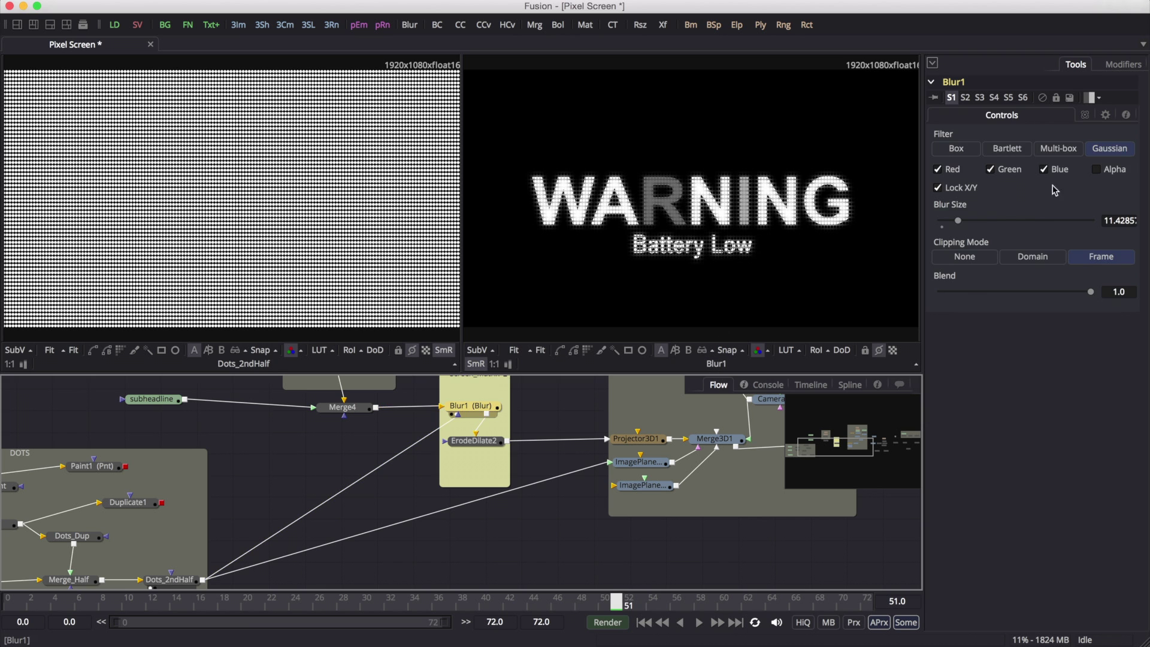
pyautogui.click(1085, 116)
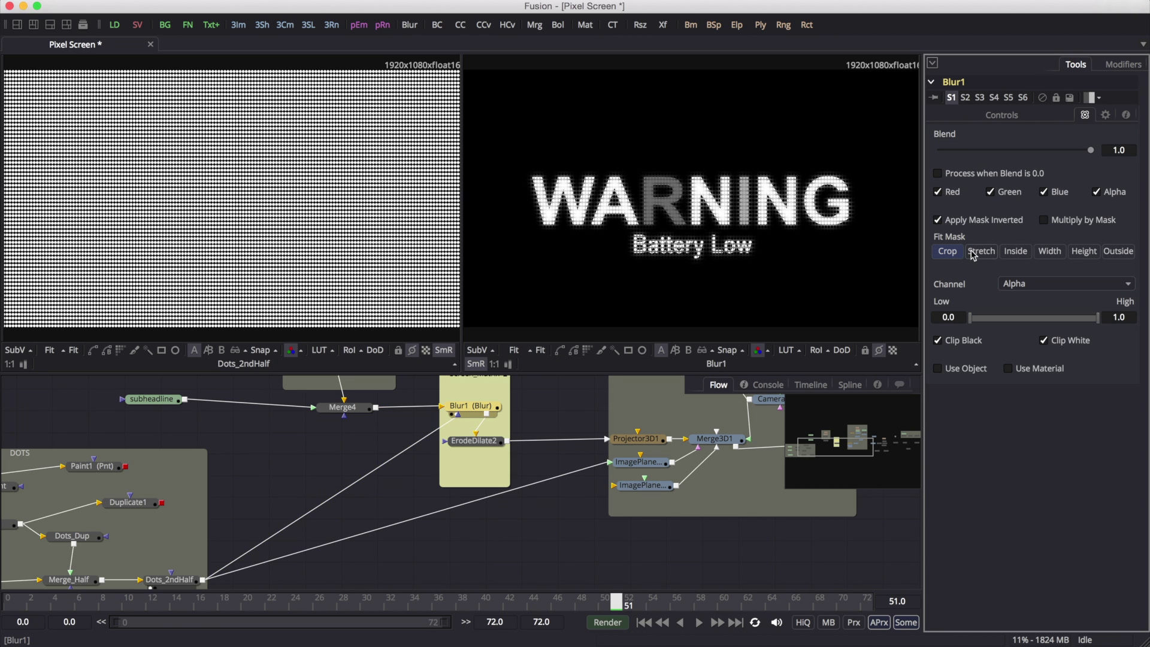
pyautogui.click(939, 220)
pyautogui.click(939, 220)
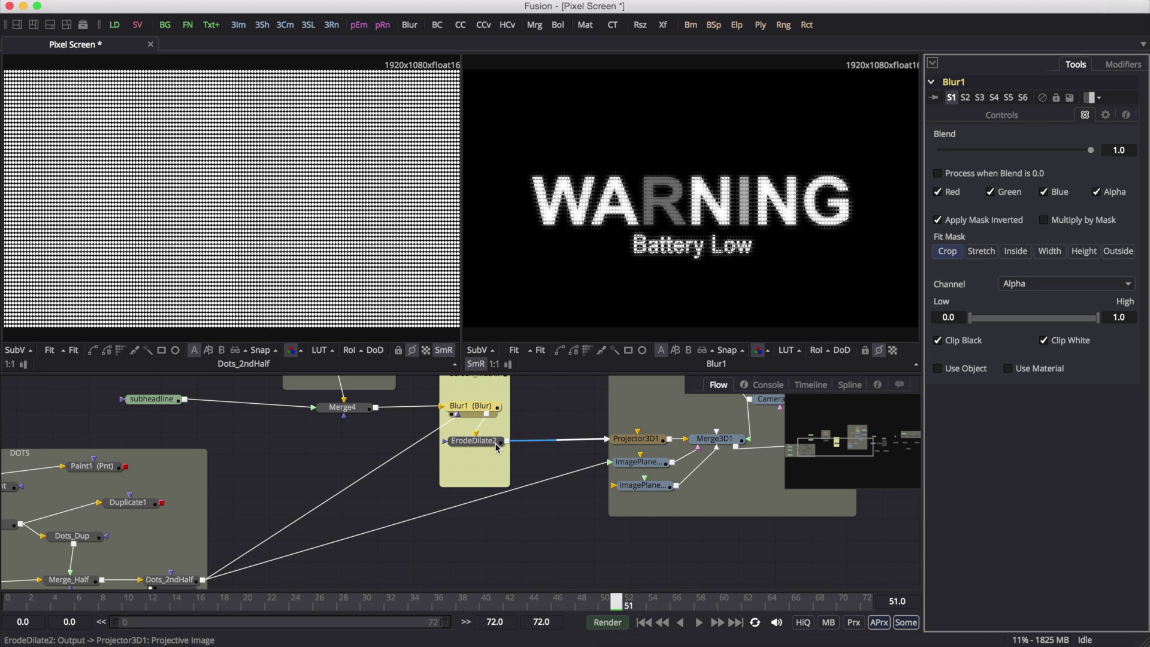
# Step: Show ErodeDilate2 in the second viewer, inspect its settings, and look over the 3D scene group it feeds
pyautogui.click(475, 443)
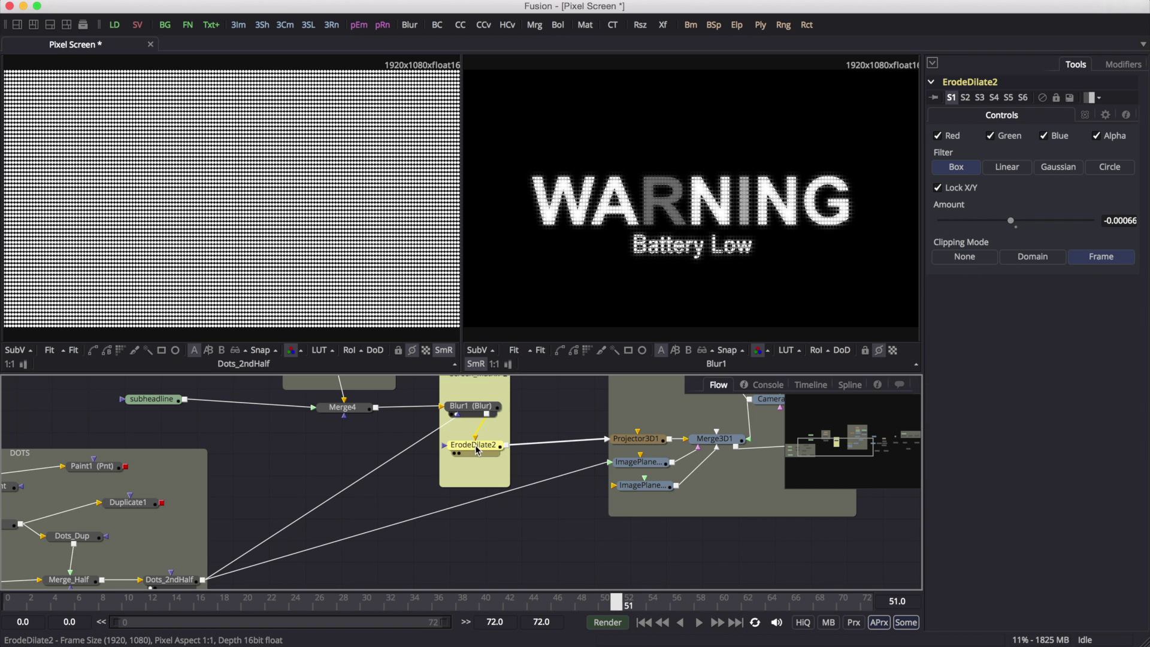
pyautogui.press('2')
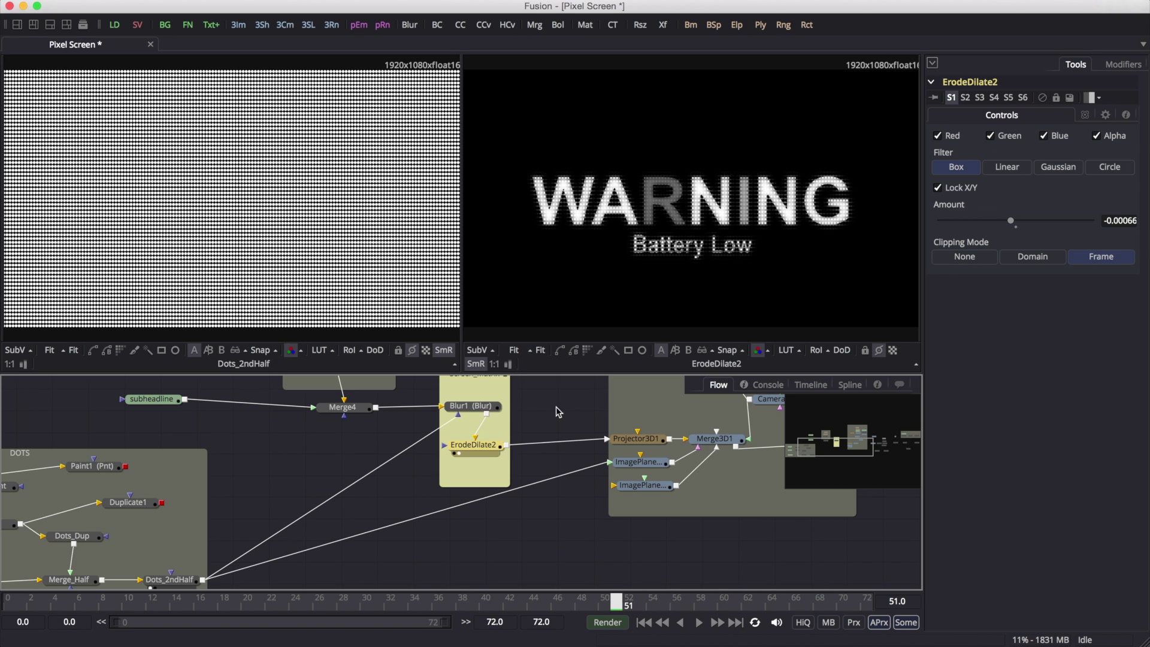
pyautogui.moveTo(562, 398); pyautogui.dragTo(311, 488)
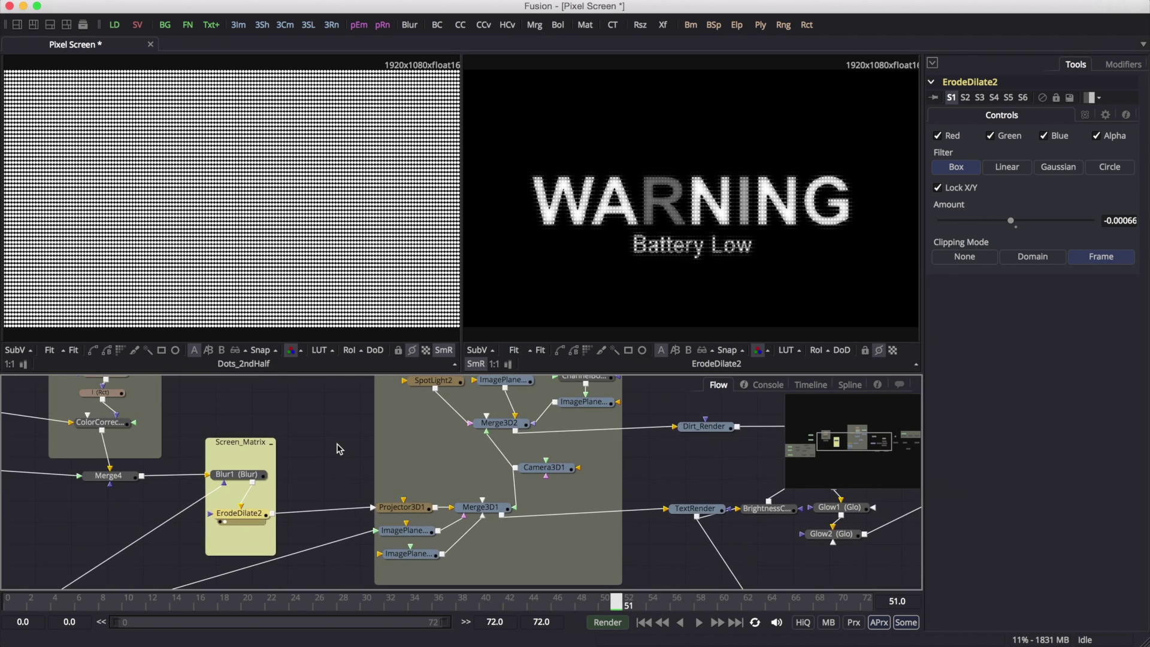
pyautogui.scroll(-2, 318, 420)
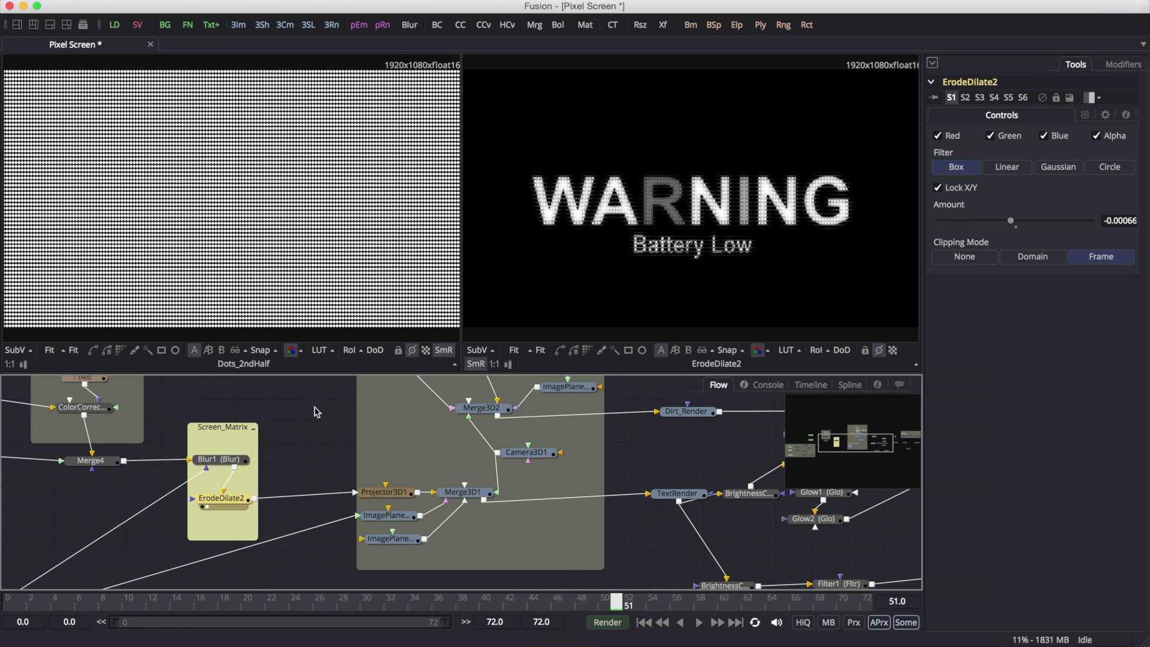
pyautogui.scroll(4, 316, 412)
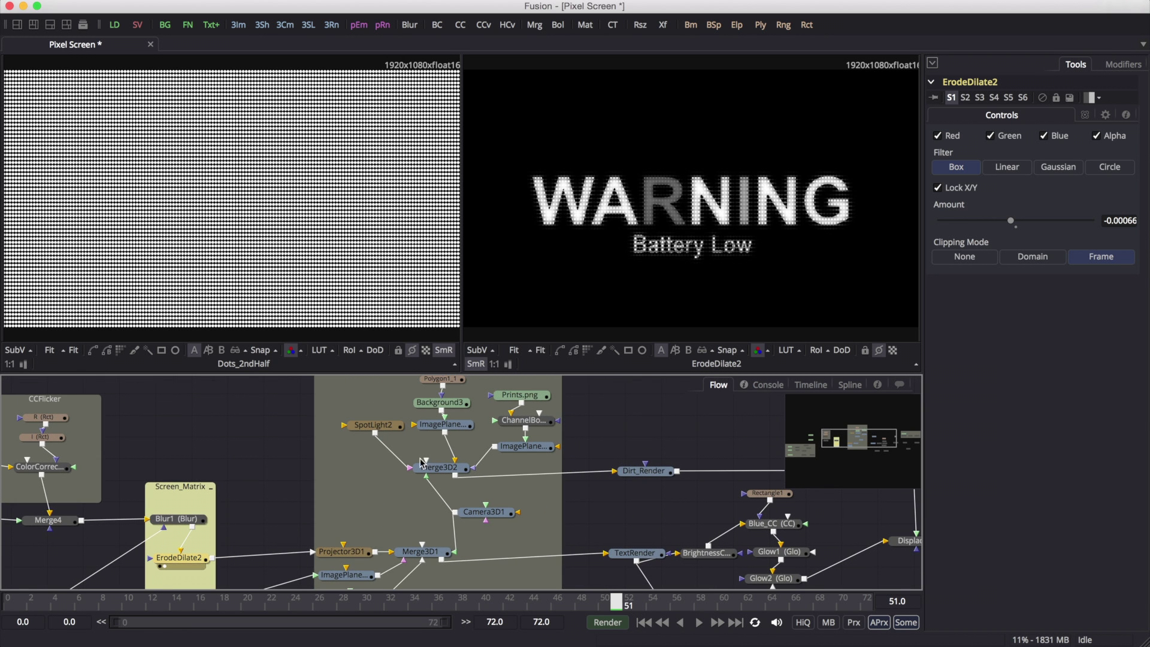
pyautogui.scroll(3, 298, 434)
pyautogui.scroll(-4, 294, 435)
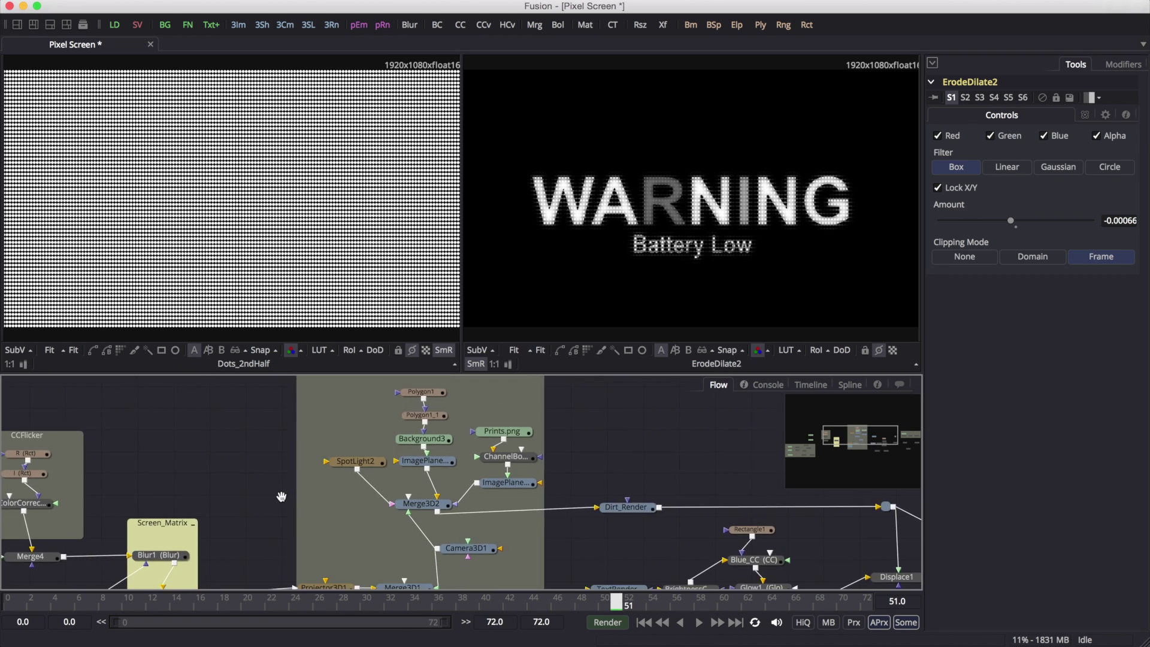
pyautogui.scroll(-4, 294, 435)
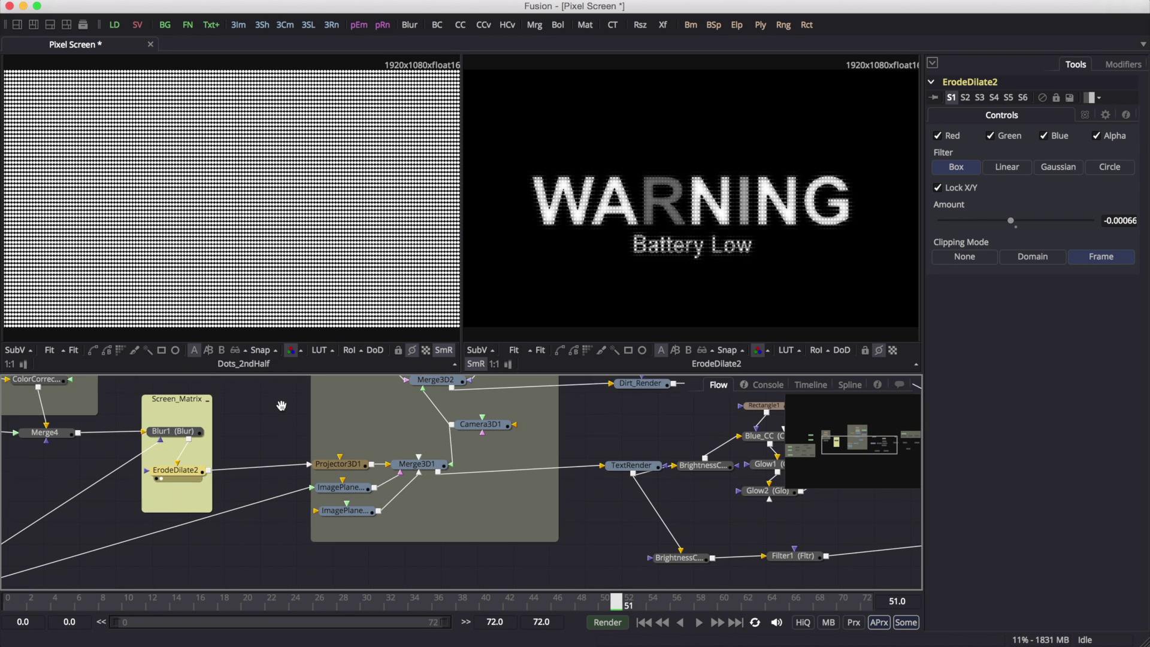
pyautogui.moveTo(174, 462); pyautogui.dragTo(172, 454)
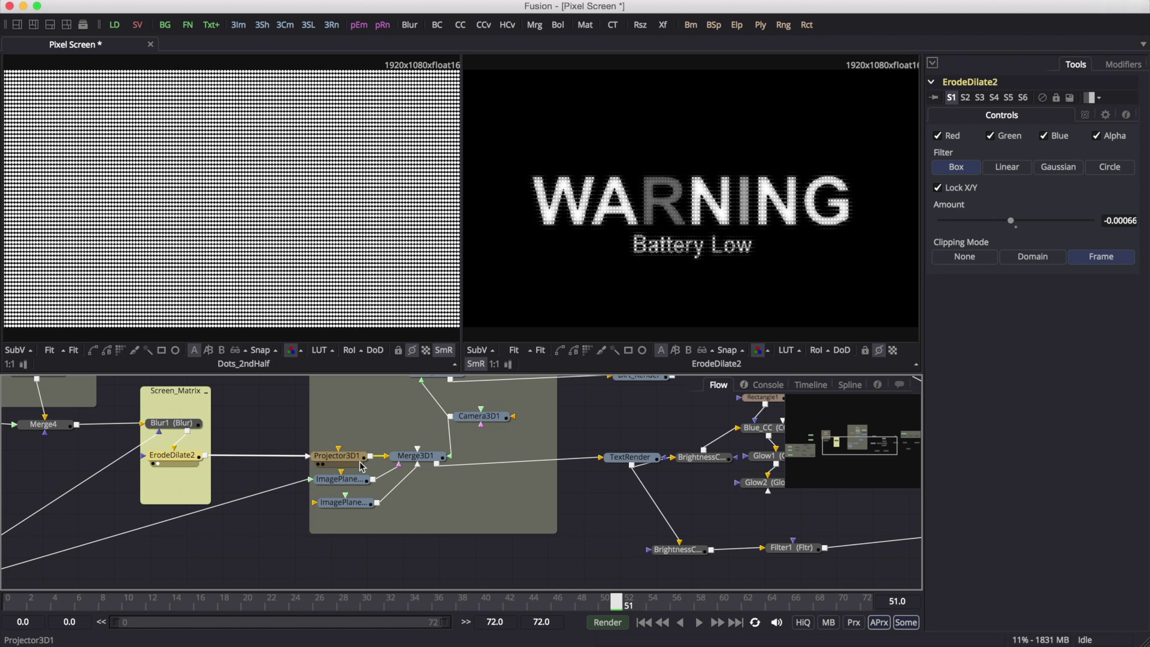
# Step: Show Projector3D1 in the first viewer and examine its projection cone from different angles
pyautogui.moveTo(352, 459); pyautogui.dragTo(337, 239)
pyautogui.moveTo(318, 296); pyautogui.dragTo(235, 292)
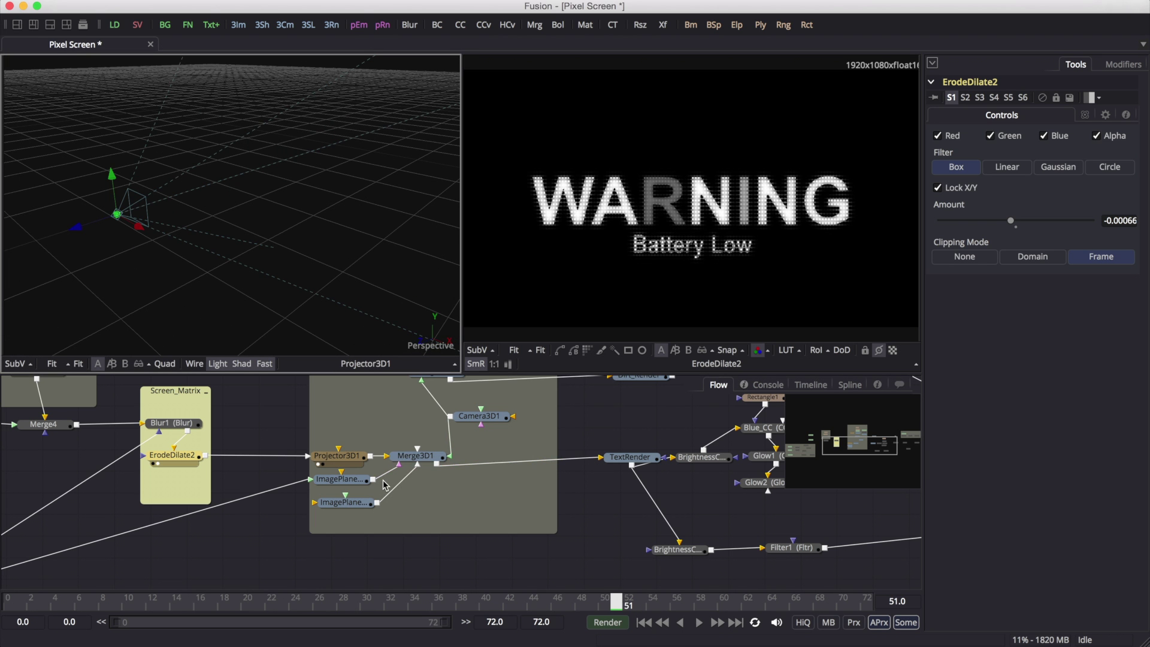
pyautogui.click(344, 479)
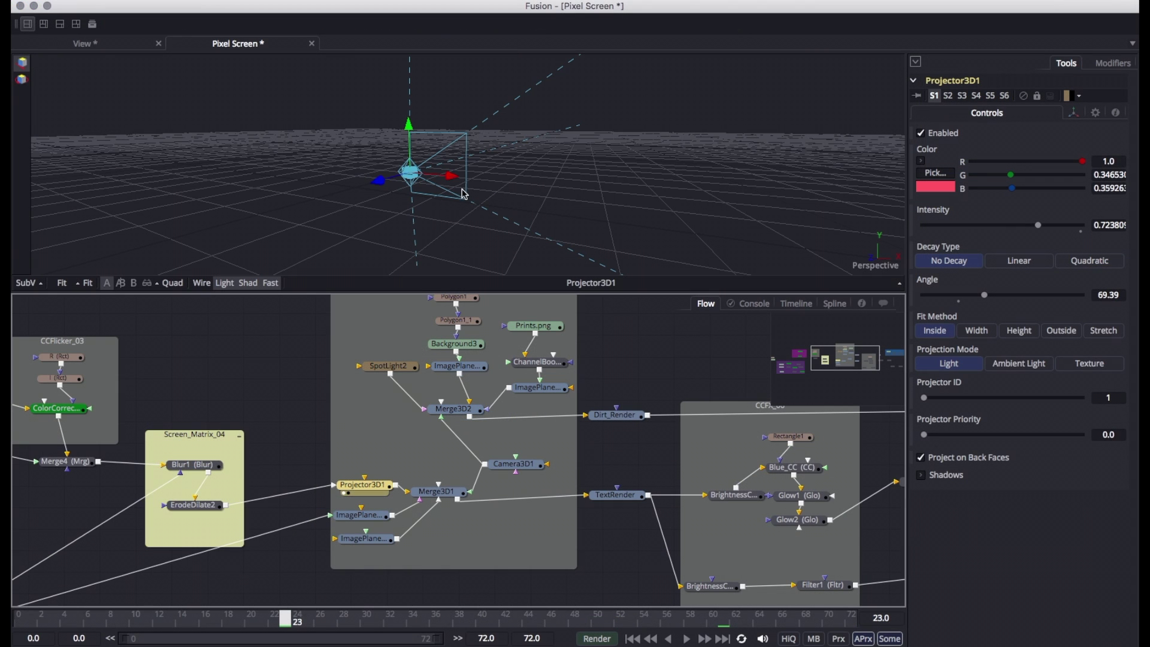
pyautogui.moveTo(568, 212); pyautogui.dragTo(420, 216)
# Step: Show ImagePlane3D1 in the viewer and examine its dot-textured surface up close
pyautogui.click(384, 525)
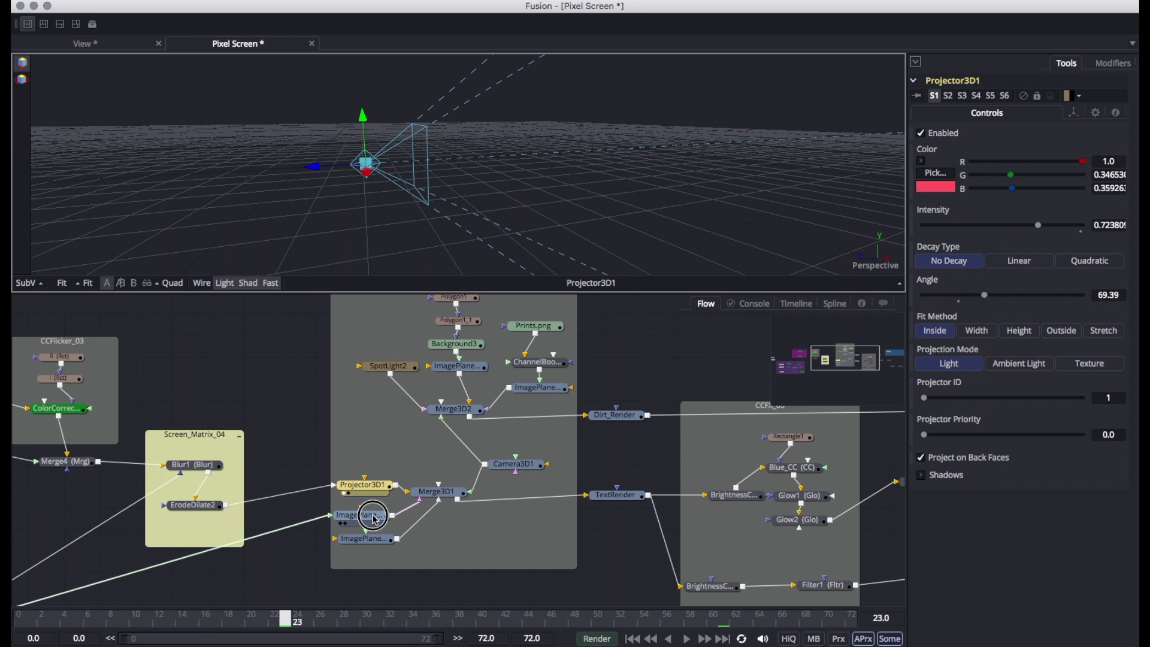
pyautogui.click(372, 517)
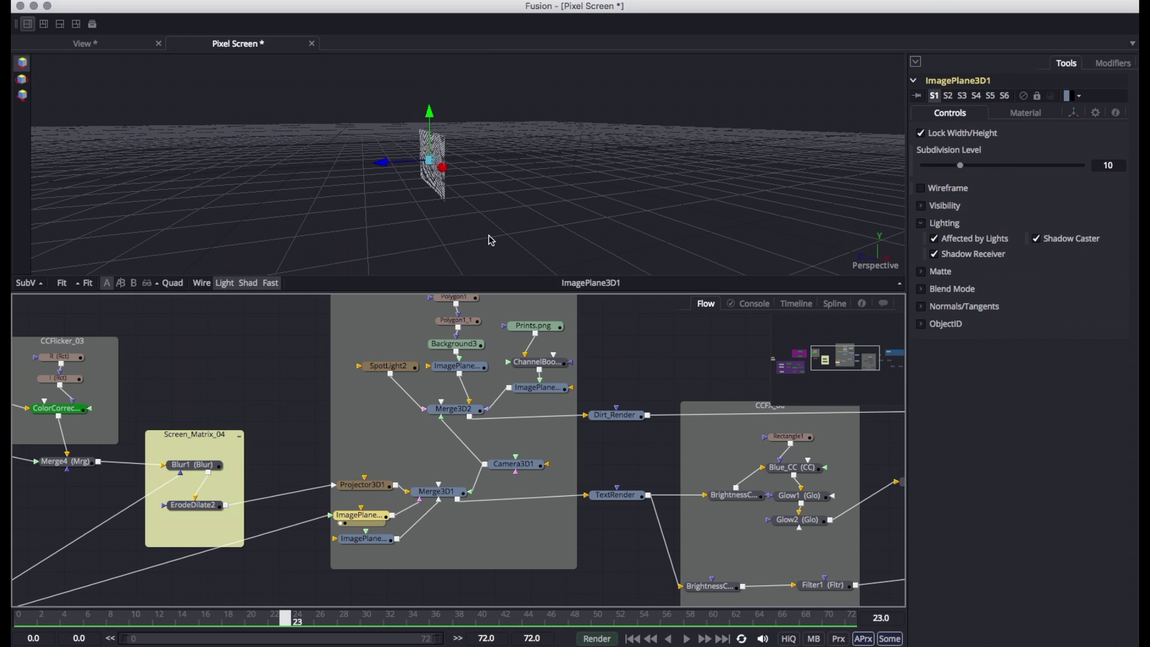
pyautogui.moveTo(446, 219); pyautogui.dragTo(501, 206)
pyautogui.scroll(10, 442, 188)
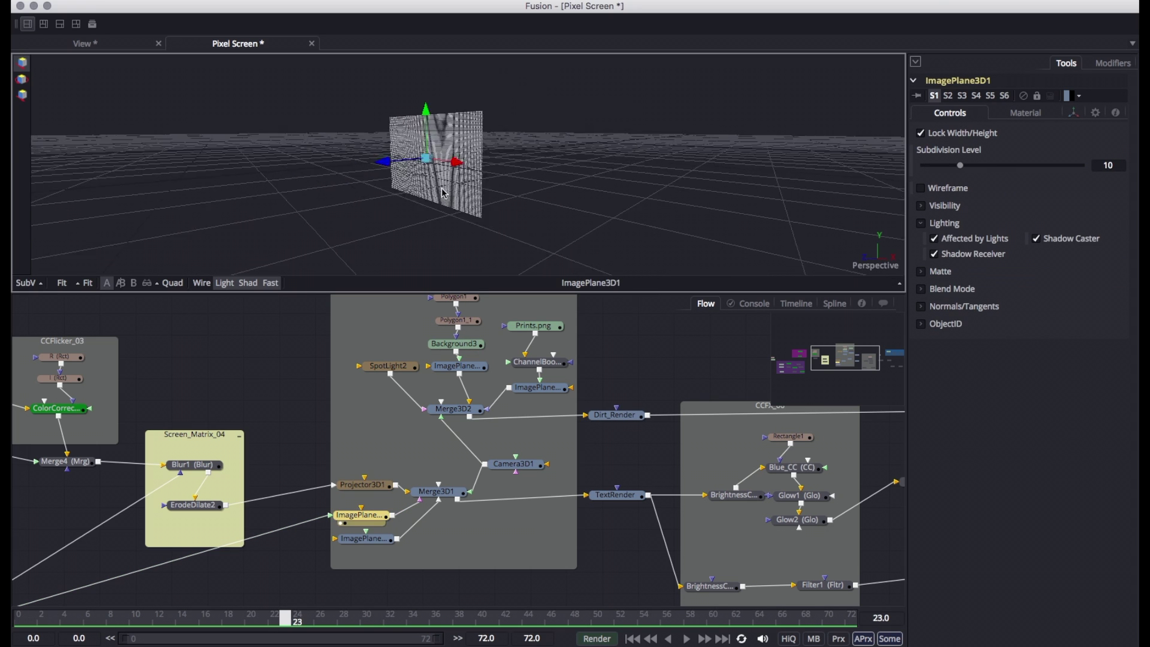
pyautogui.scroll(3, 444, 192)
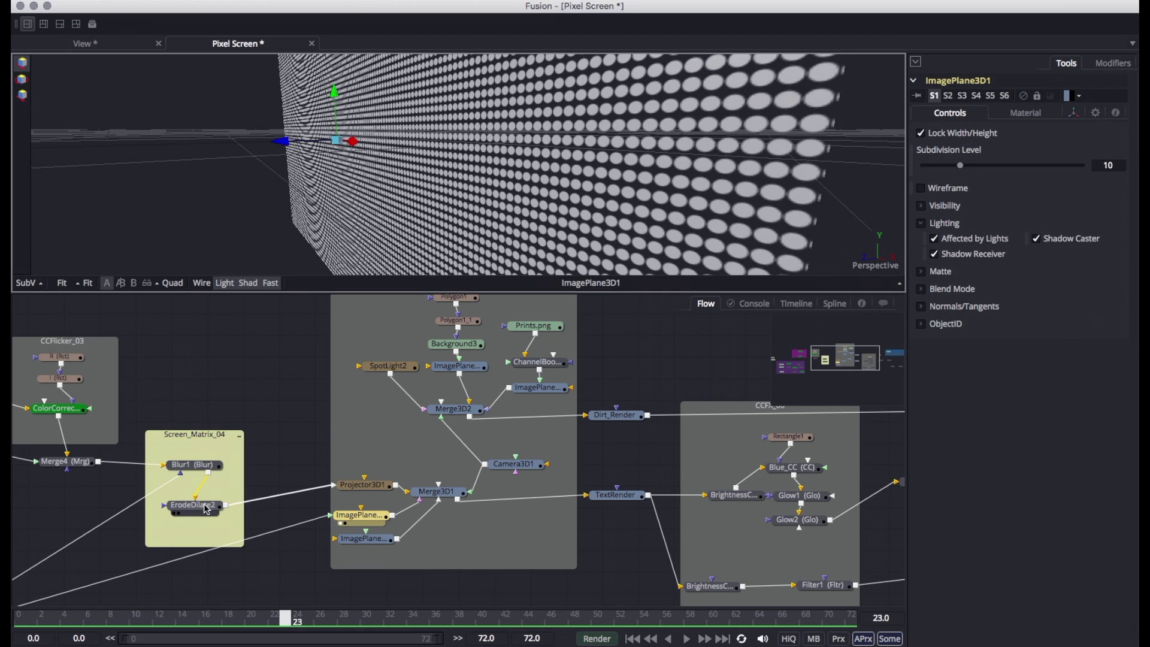
# Step: Trace ImagePlane3D1's input back to Dots_2ndHalf and show that node in the viewer
pyautogui.hscroll(-8, 240, 509)
pyautogui.scroll(-5, 240, 510)
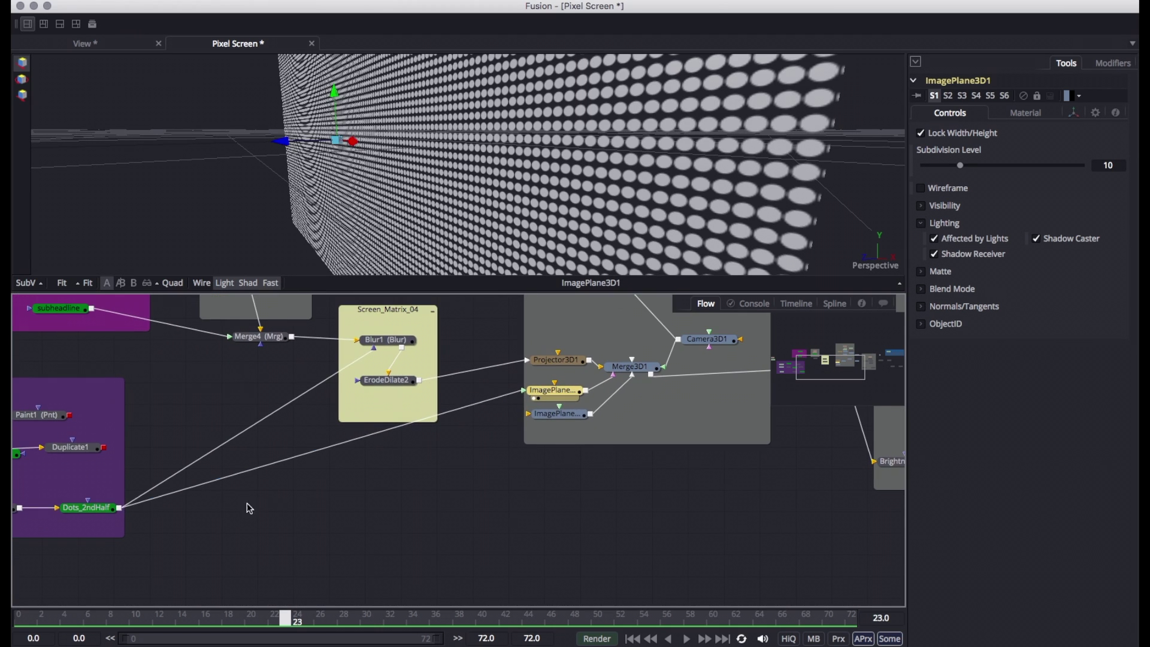
pyautogui.click(110, 506)
pyautogui.press('1')
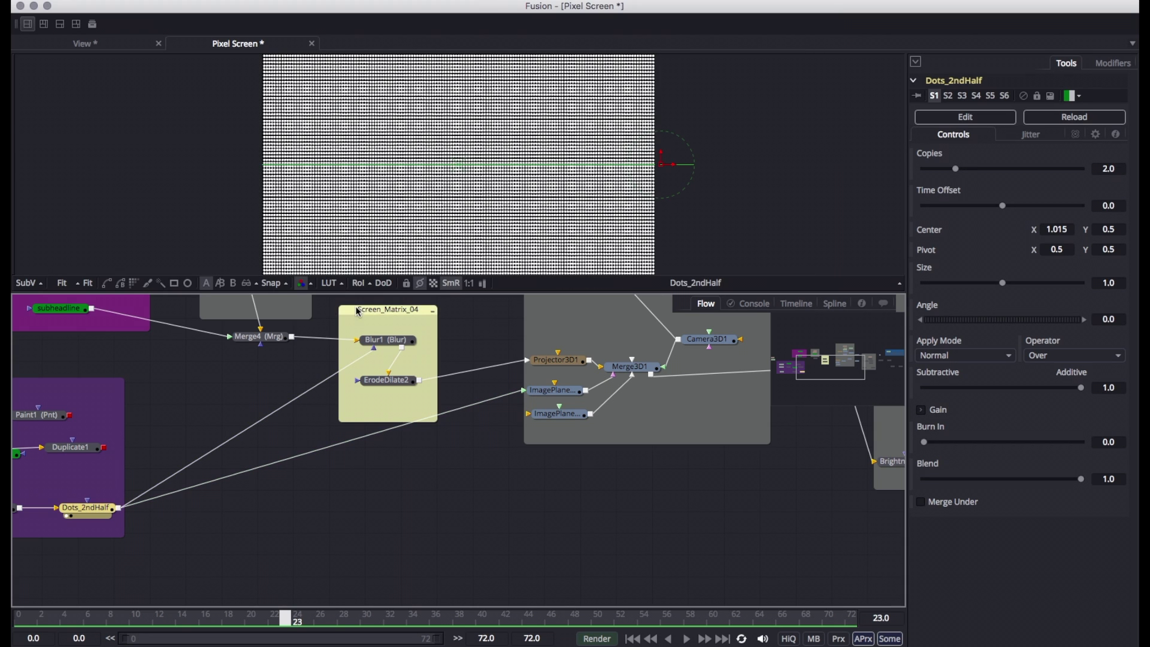
# Step: Insert a pipe router on the connection from Dots_2ndHalf to ImagePlane3D1 and place it below the Screen_Matrix_04 group
pyautogui.keyDown('alt'); pyautogui.click(380, 434); pyautogui.keyUp('alt')
pyautogui.moveTo(380, 434); pyautogui.dragTo(455, 448)
pyautogui.moveTo(486, 470); pyautogui.dragTo(217, 457)
# Step: Return the viewer to ImagePlane3D1 and examine the dot plane from another angle
pyautogui.click(283, 377)
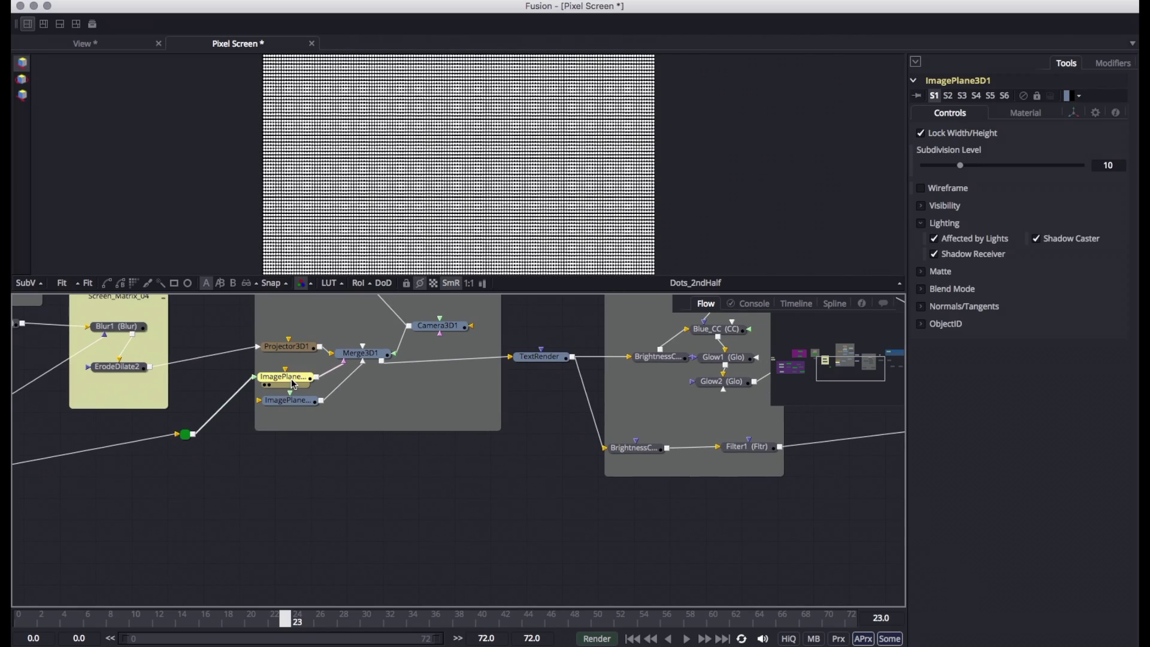
pyautogui.press('1')
pyautogui.moveTo(392, 204); pyautogui.dragTo(463, 200)
# Step: Show ImagePlane3D1_1 in the viewer and examine its wireframe grid and subdivision settings
pyautogui.click(306, 403)
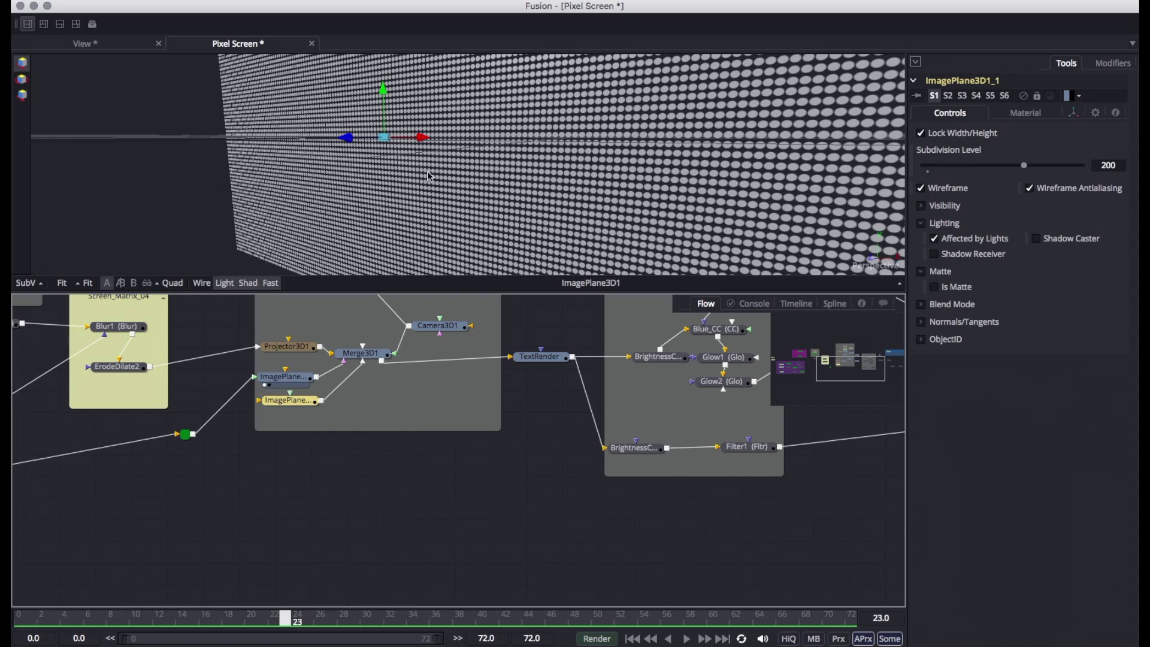
pyautogui.press('1')
pyautogui.moveTo(426, 174); pyautogui.dragTo(470, 179)
pyautogui.scroll(5, 470, 180)
pyautogui.moveTo(470, 184); pyautogui.dragTo(517, 202)
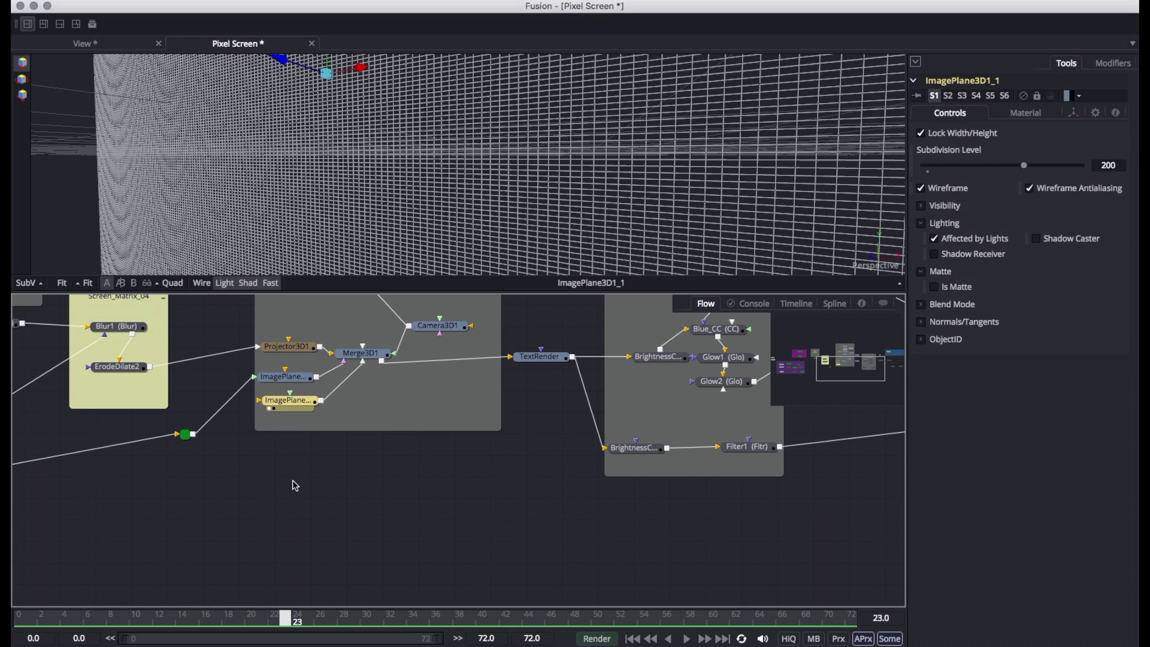
# Step: Add a Projector 3D node below the 3D scene group and feed it with ErodeDilate2's output
pyautogui.hotkey('shift', 'space')
pyautogui.write('proj')
pyautogui.press('Return')
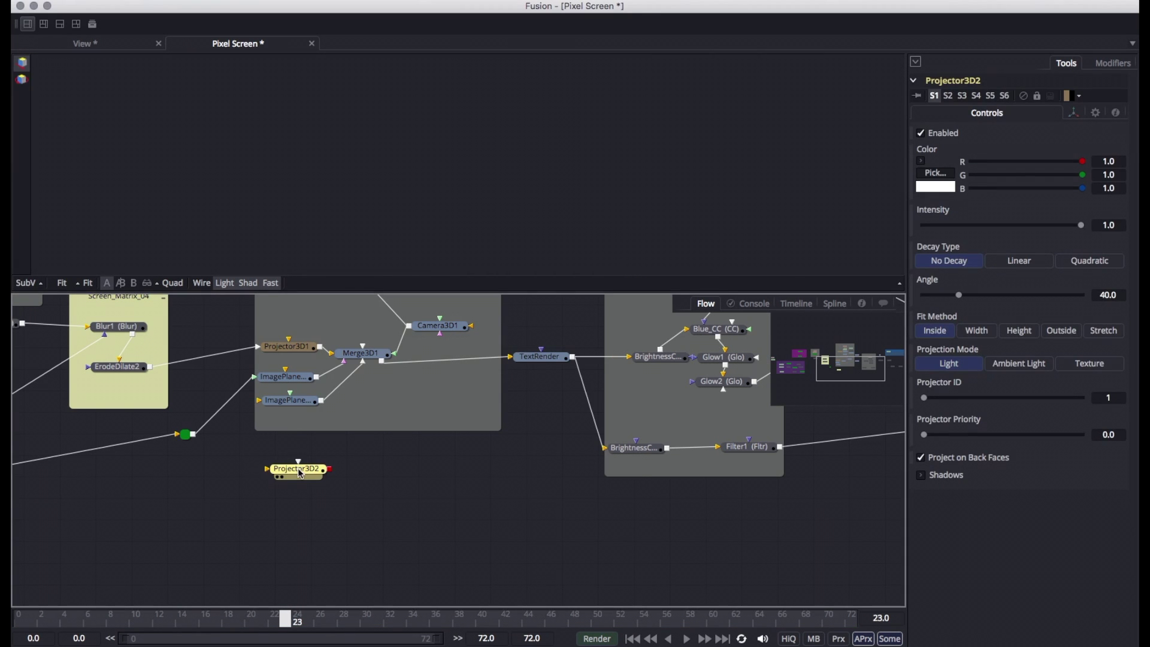
pyautogui.moveTo(151, 367); pyautogui.dragTo(271, 495)
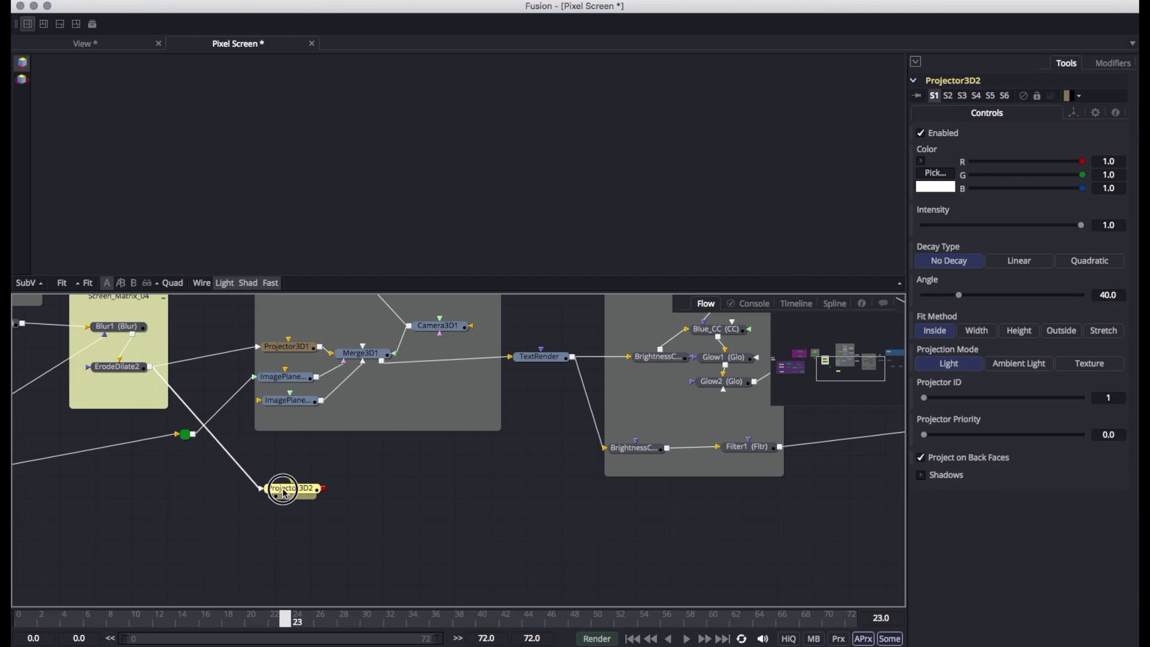
# Step: Add an Image Plane 3D node below the new projector and combine the two through a Merge 3D node
pyautogui.click(301, 514)
pyautogui.hotkey('shift', 'space')
pyautogui.write('imag')
pyautogui.press('Return')
pyautogui.moveTo(324, 476); pyautogui.dragTo(324, 511)
# Step: Duplicate the new image plane and connect the copy to the new Merge 3D node
pyautogui.click(294, 510)
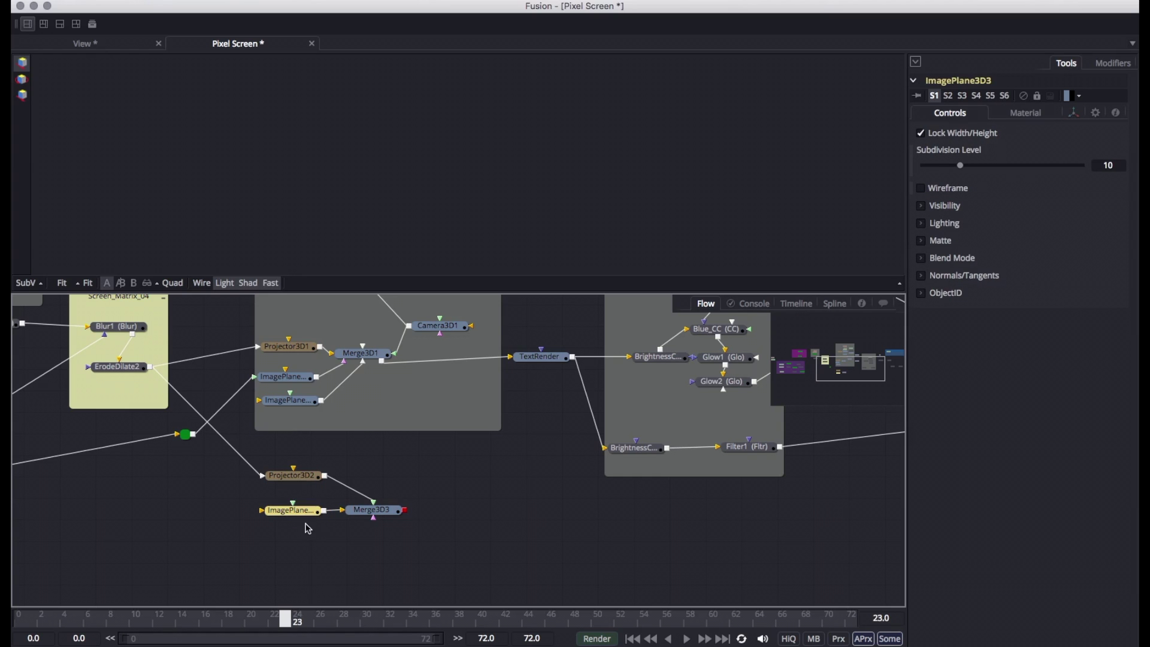
pyautogui.press('super+c')
pyautogui.press('super+v')
pyautogui.moveTo(335, 535); pyautogui.dragTo(374, 515)
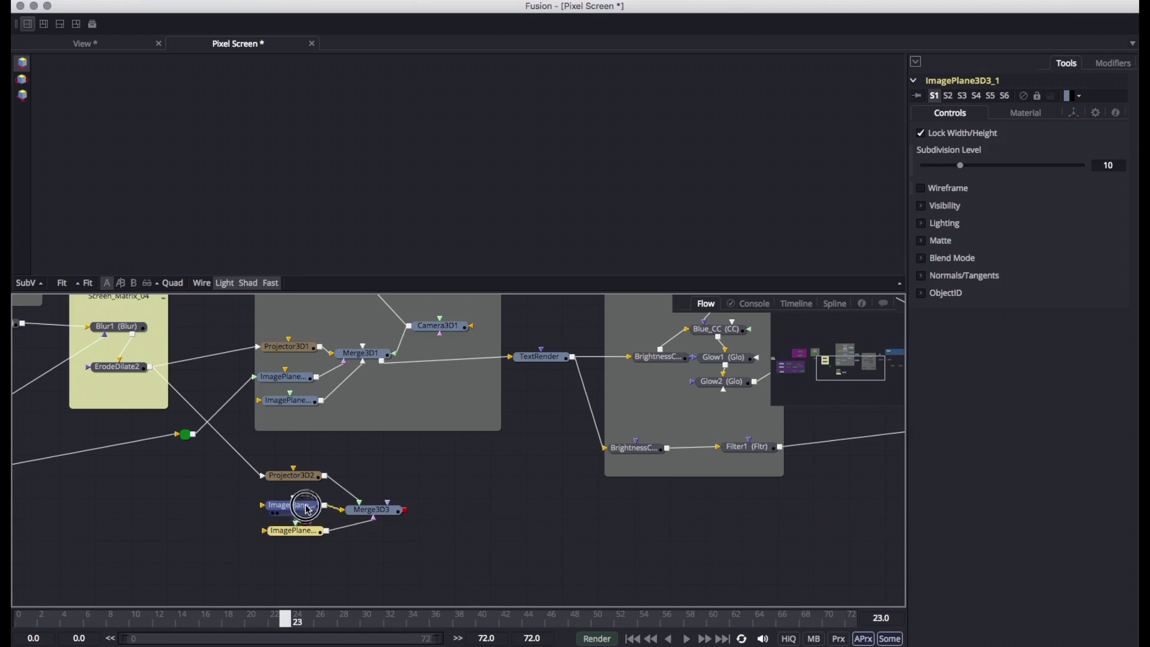
# Step: Connect the dot grid's pipe router to ImagePlane3D3 and show Merge3D3 in the viewer
pyautogui.click(305, 507)
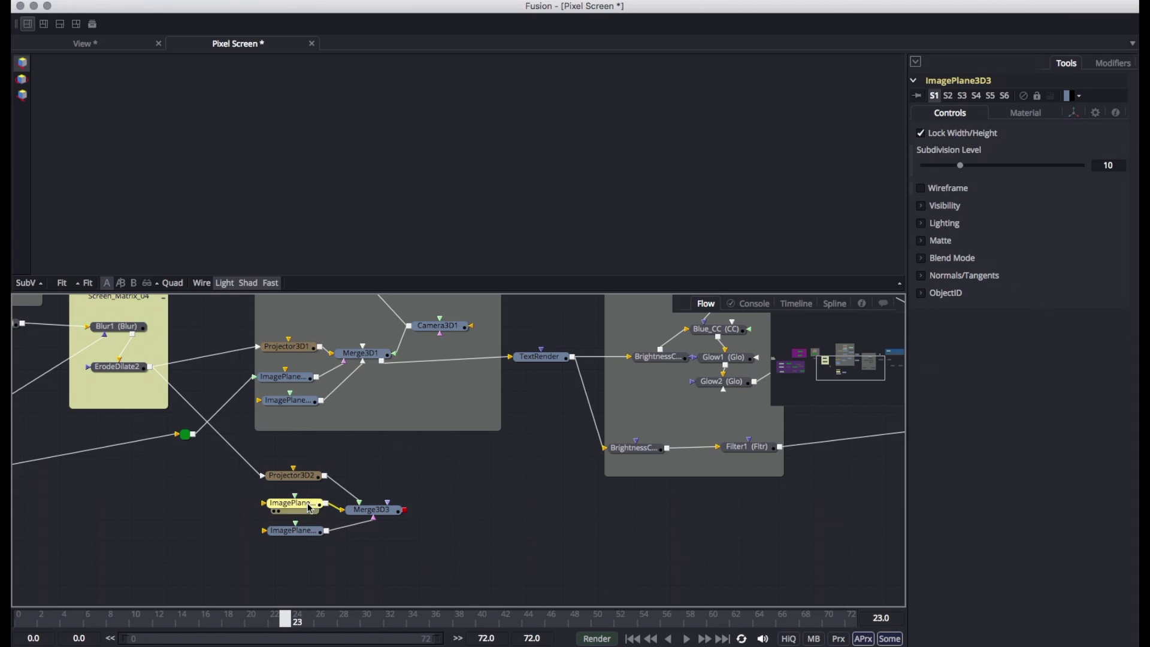
pyautogui.click(186, 435)
pyautogui.moveTo(193, 435); pyautogui.dragTo(264, 504)
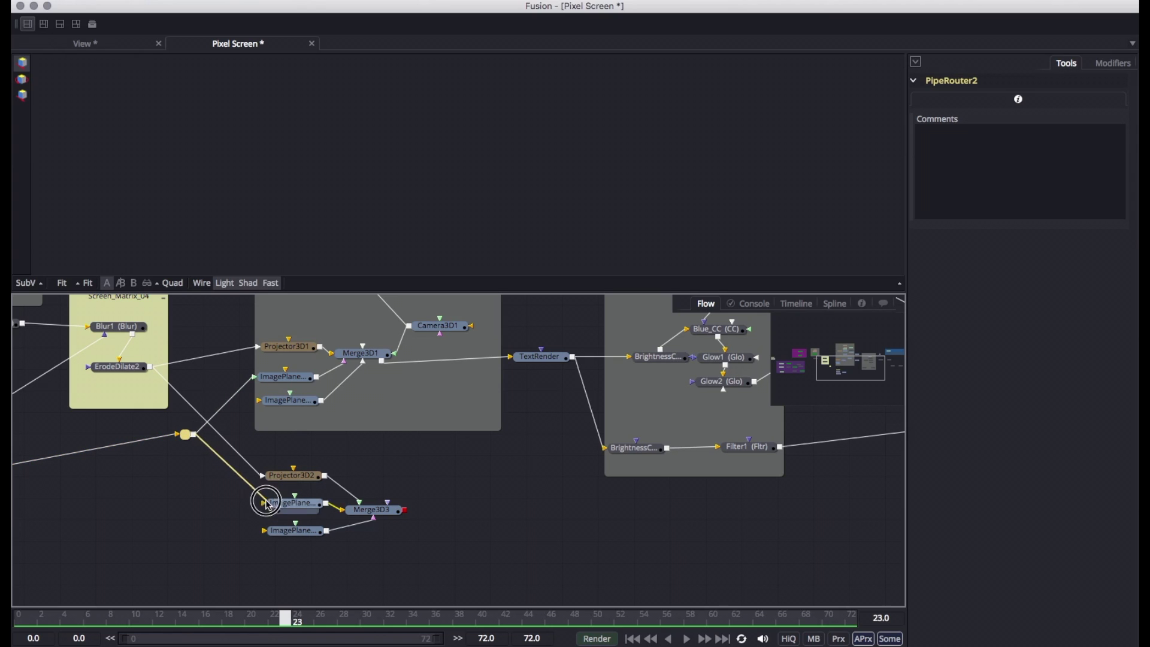
pyautogui.click(383, 514)
pyautogui.press('1')
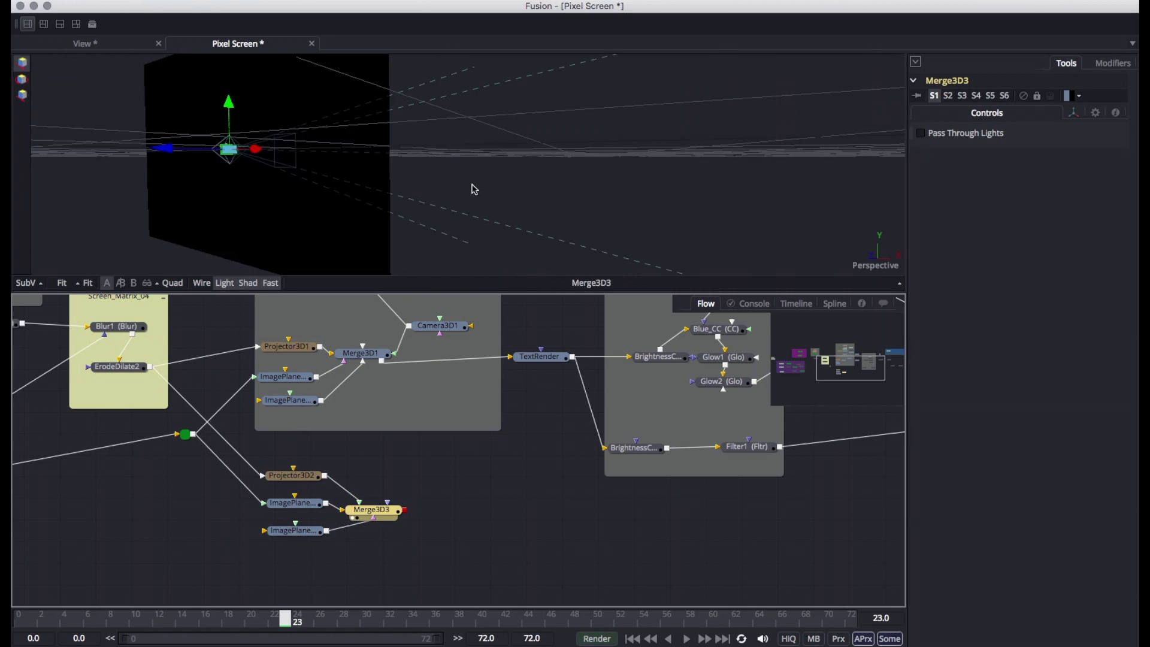
# Step: Set the duplicated image plane's subdivision level to 200 and enable its wireframe display
pyautogui.moveTo(443, 220); pyautogui.dragTo(383, 207)
pyautogui.click(294, 531)
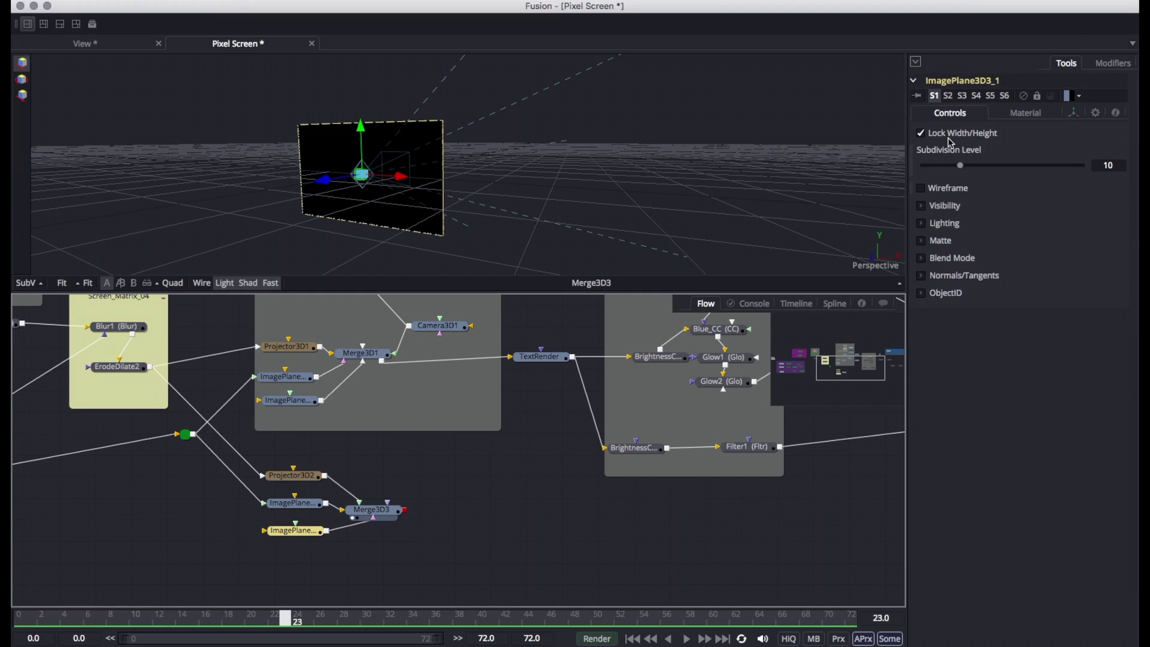
pyautogui.click(1101, 165)
pyautogui.write('200')
pyautogui.press('Return')
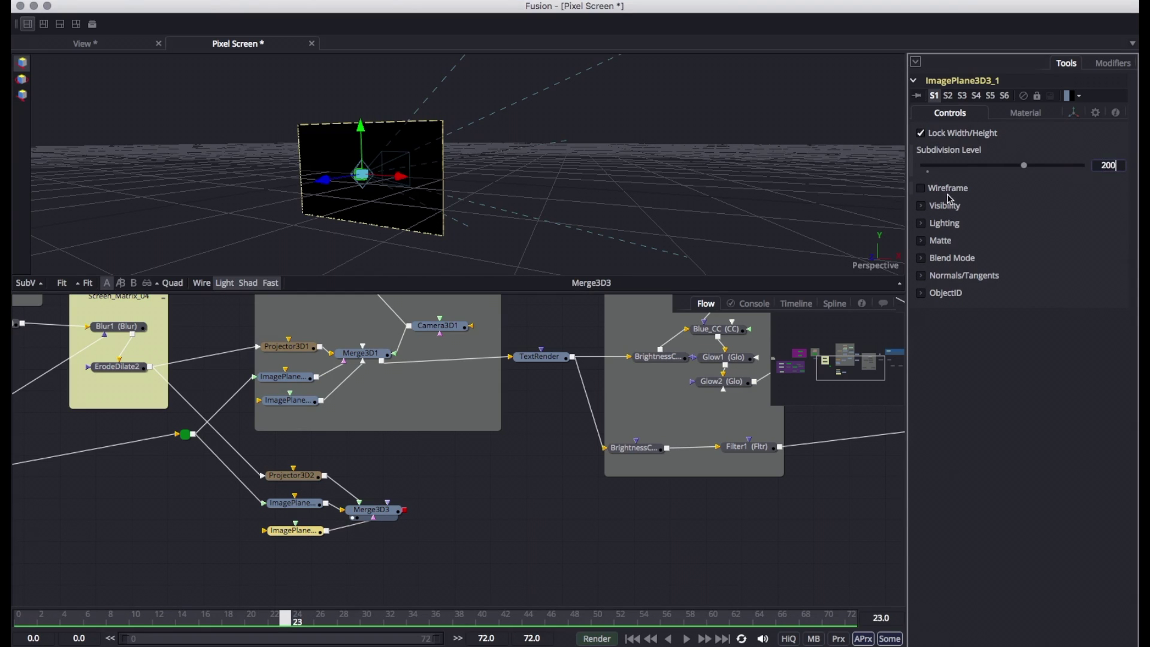
pyautogui.click(928, 193)
# Step: Inspect the diffuse color settings in the material of the duplicated image plane
pyautogui.click(1024, 112)
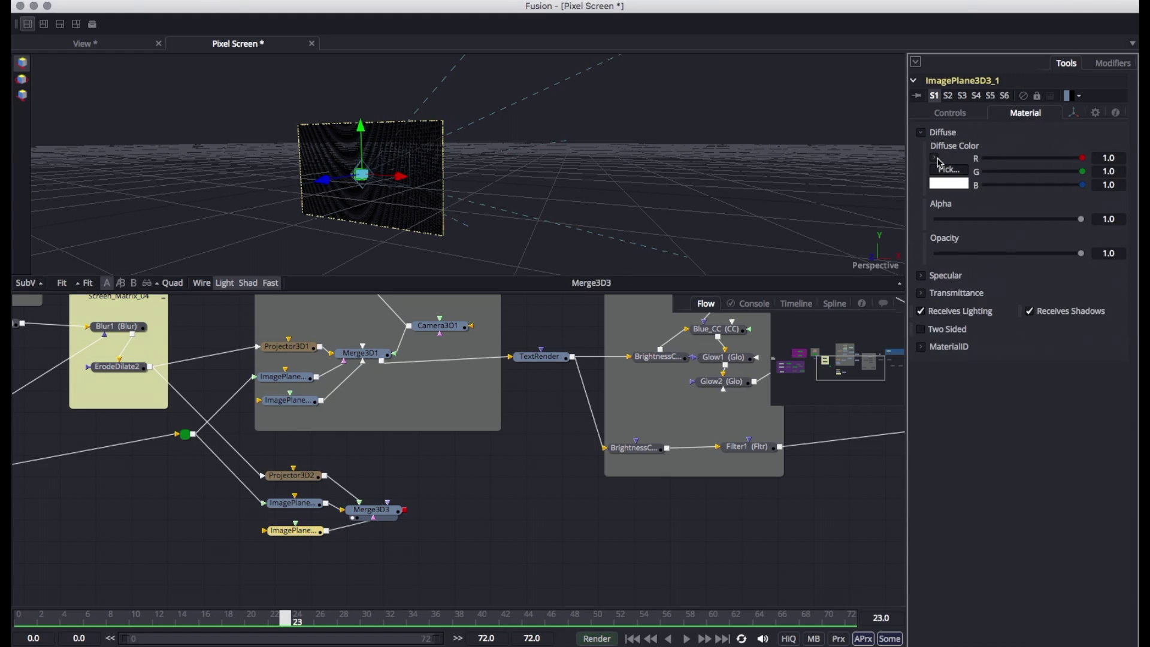
pyautogui.click(936, 158)
pyautogui.moveTo(1053, 159); pyautogui.dragTo(1055, 144)
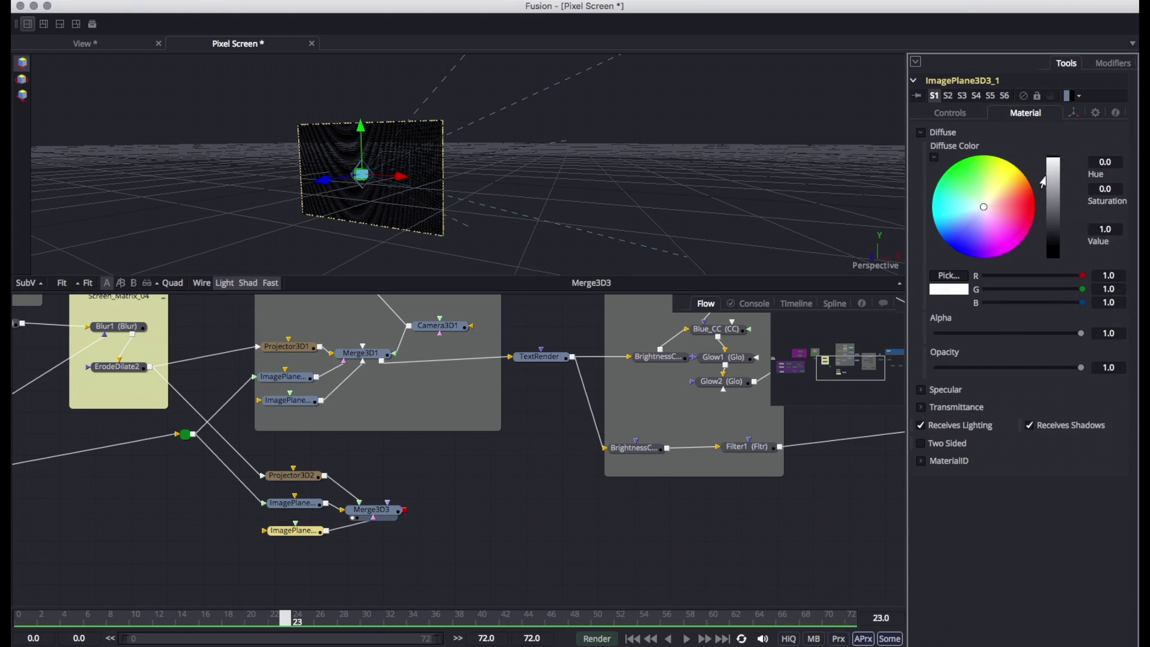
pyautogui.click(948, 116)
# Step: Tint Projector3D2's light red by lowering green to about 0.159 and blue to about 0.146
pyautogui.click(296, 482)
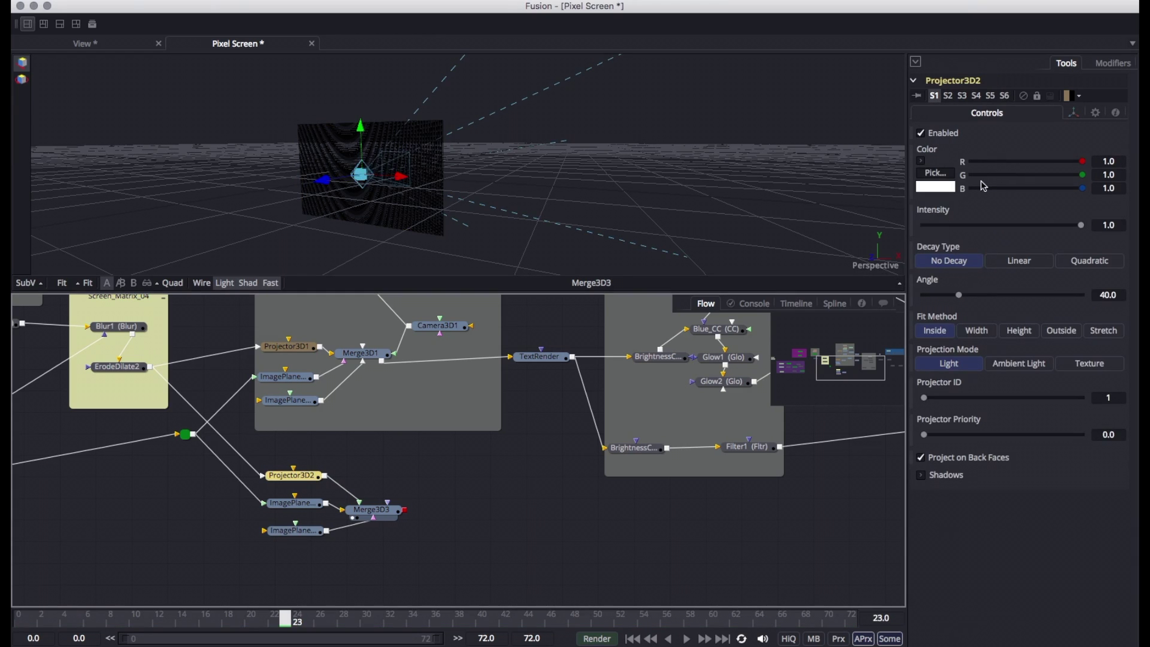
pyautogui.moveTo(1085, 178); pyautogui.dragTo(1001, 176)
pyautogui.moveTo(1083, 188); pyautogui.dragTo(990, 193)
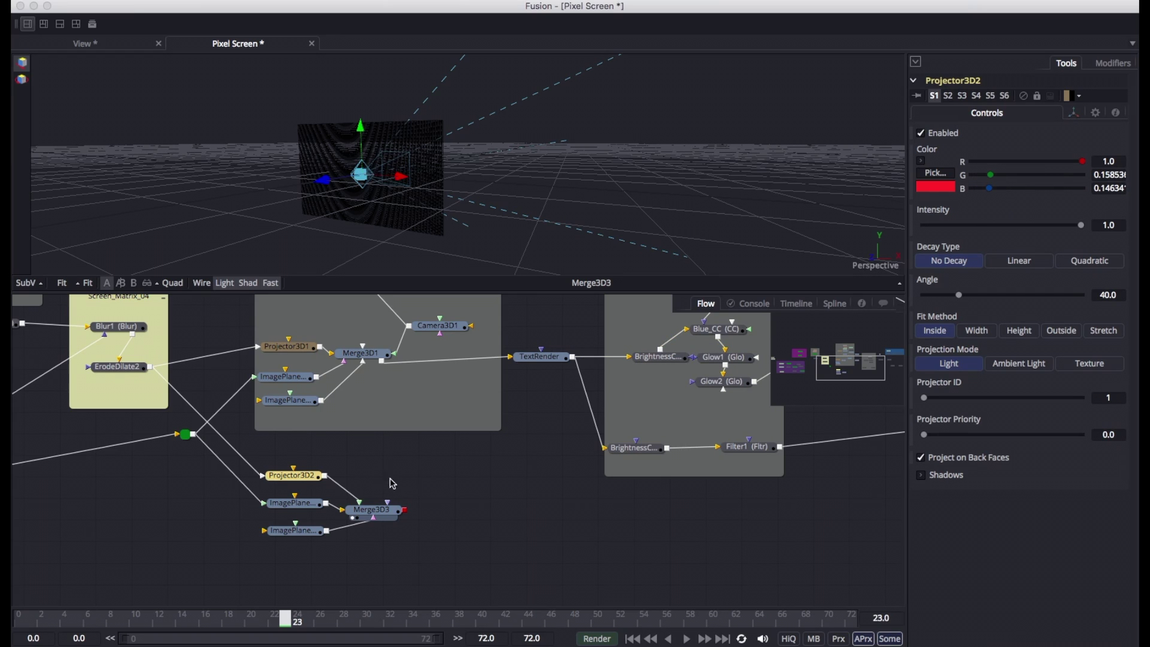
# Step: Offset ImagePlane3D3 along Z by about -1.1335 to place it in front of the projector
pyautogui.click(294, 508)
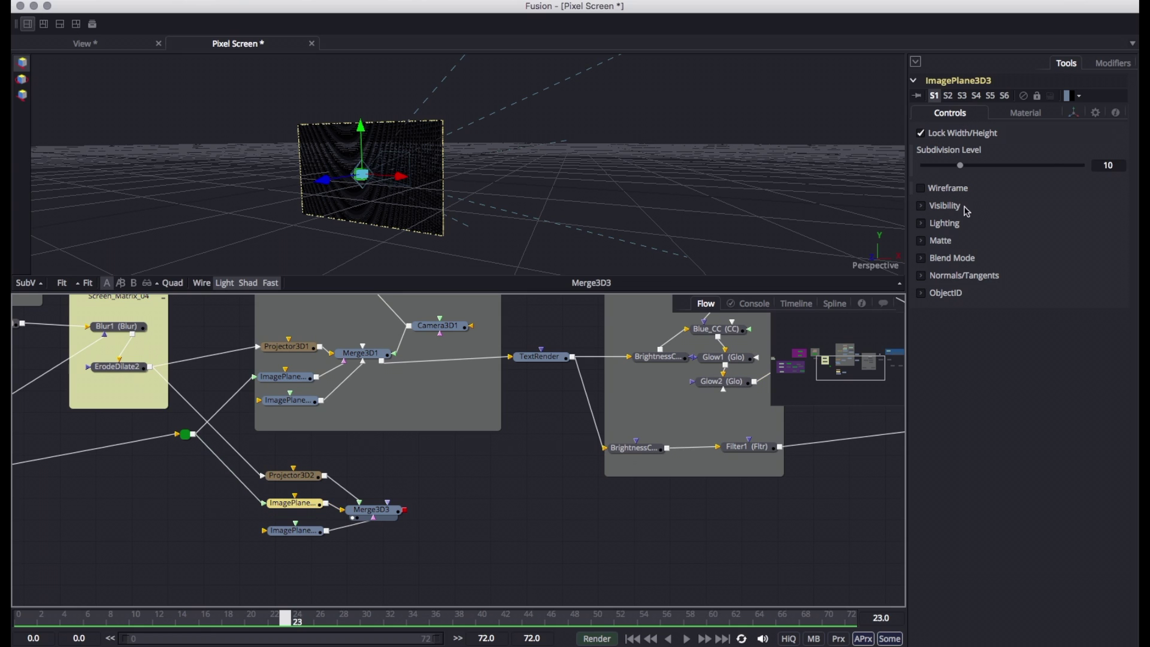
pyautogui.click(1071, 114)
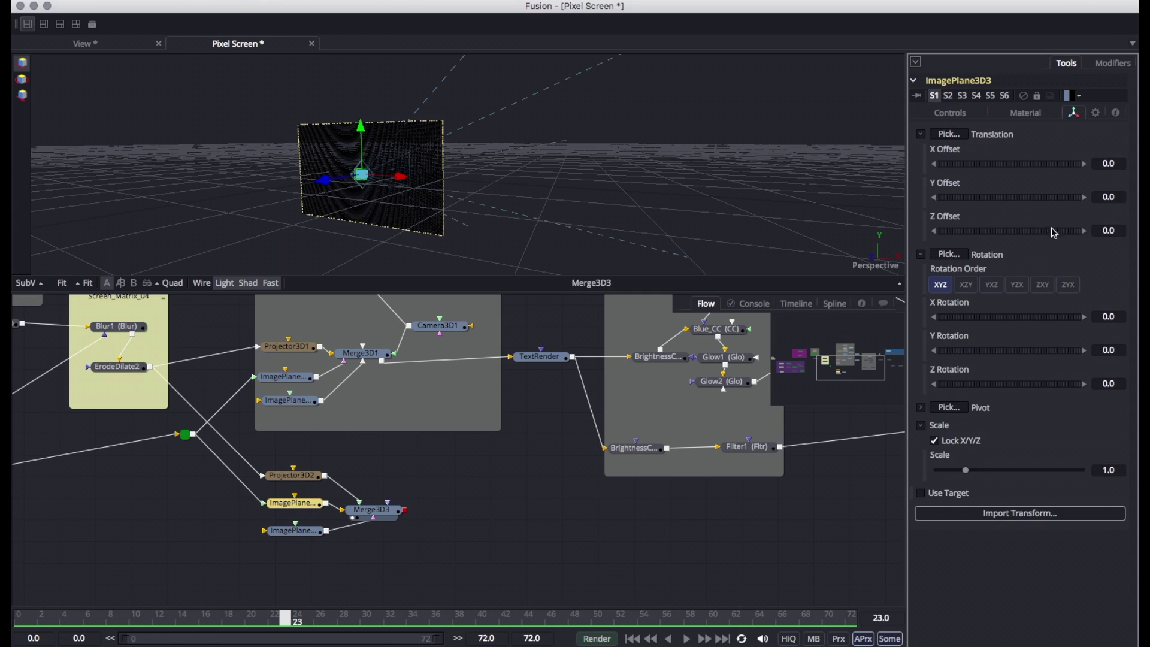
pyautogui.click(1108, 233)
pyautogui.write('0.133504')
pyautogui.press('Return')
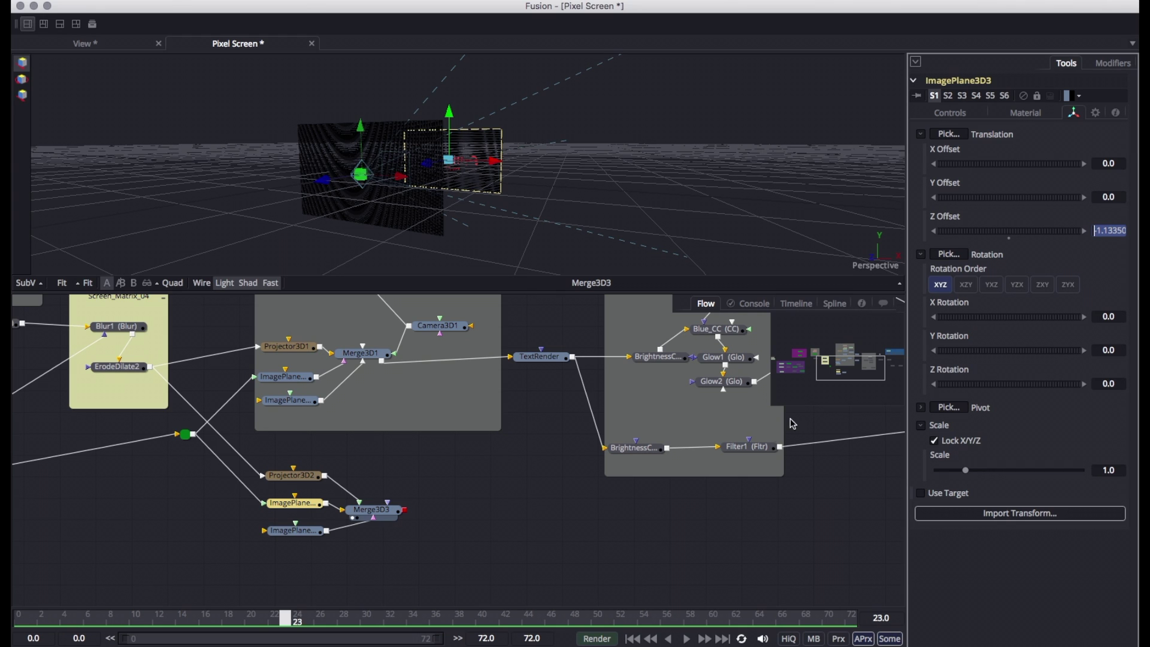
# Step: Give the wireframe plane ImagePlane3D3_1 the same Z offset of about -1.1335 and inspect the projected text up close
pyautogui.click(298, 532)
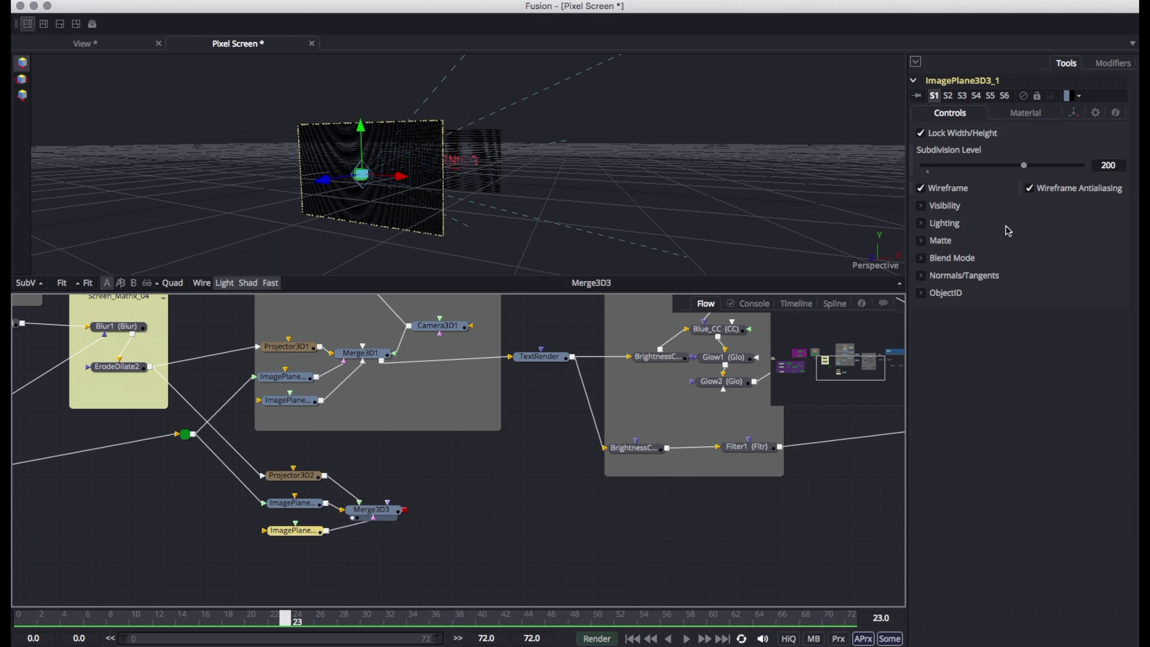
pyautogui.click(1074, 113)
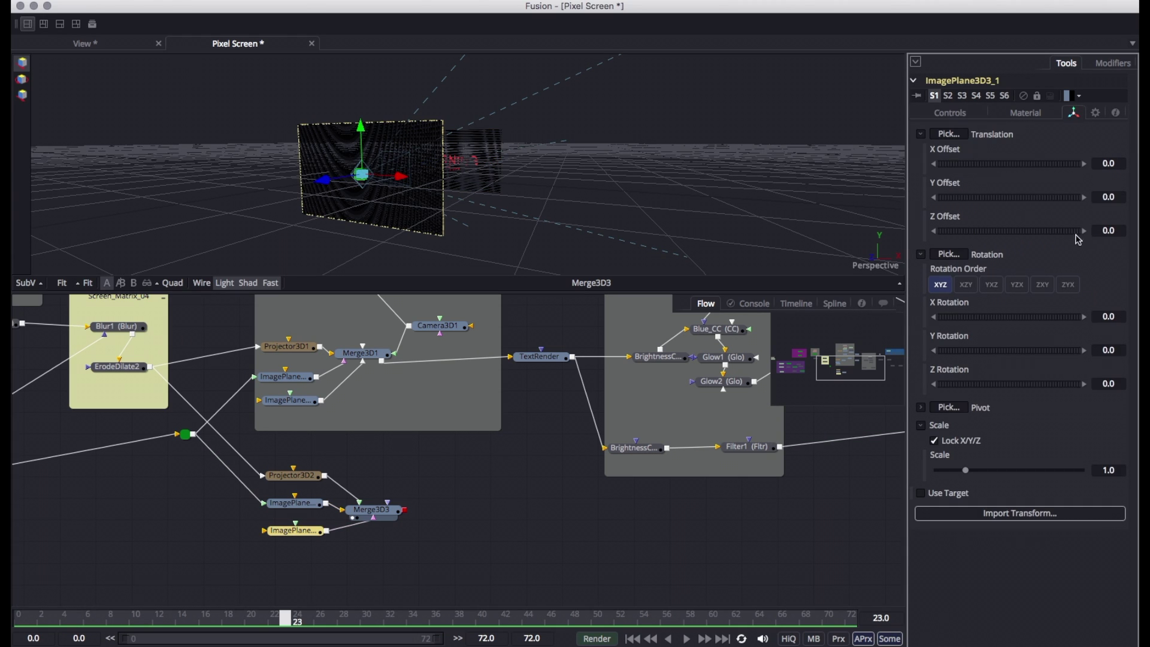
pyautogui.write('.133504')
pyautogui.press('Tab')
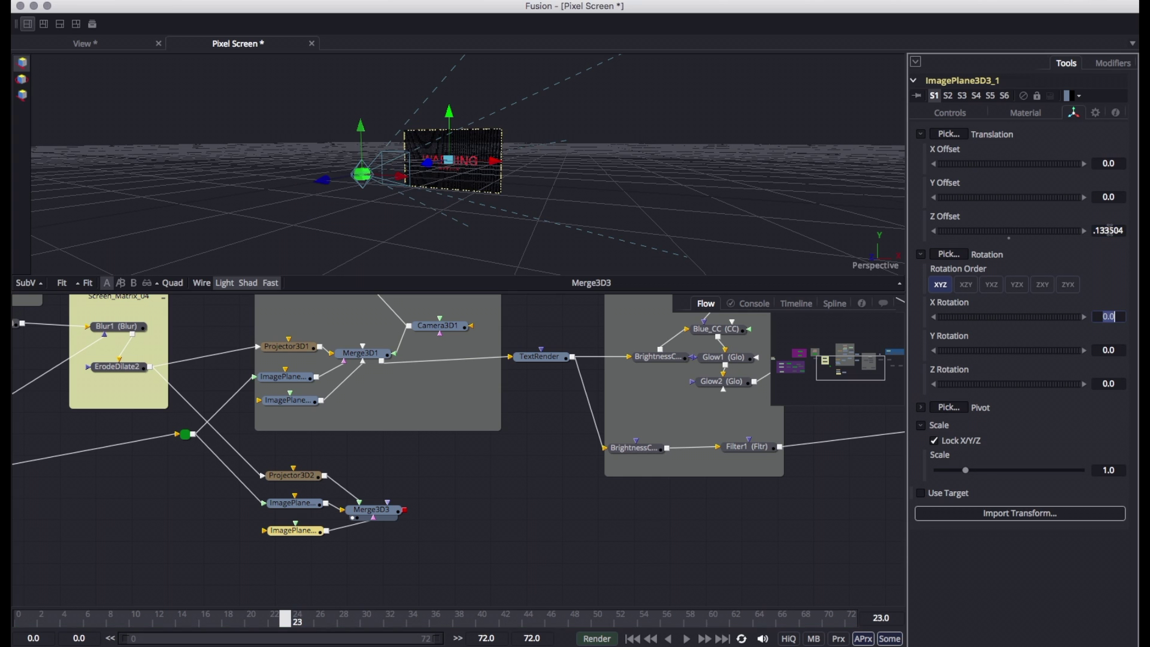
pyautogui.moveTo(540, 150); pyautogui.dragTo(563, 192)
pyautogui.scroll(8, 472, 164)
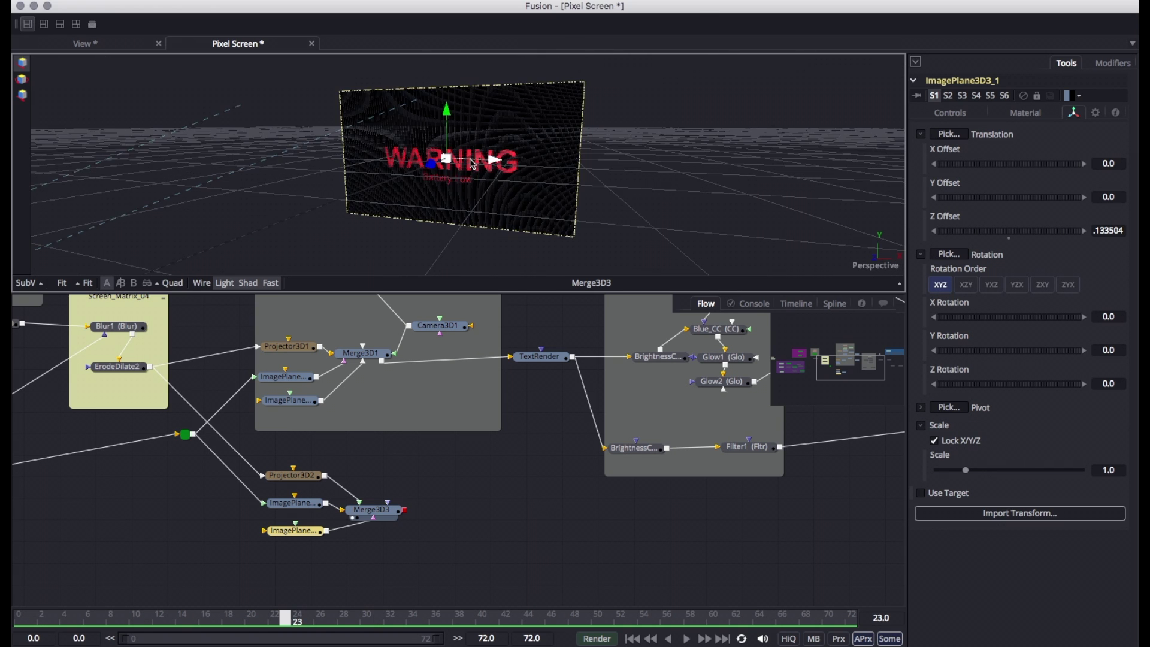
pyautogui.scroll(10, 507, 189)
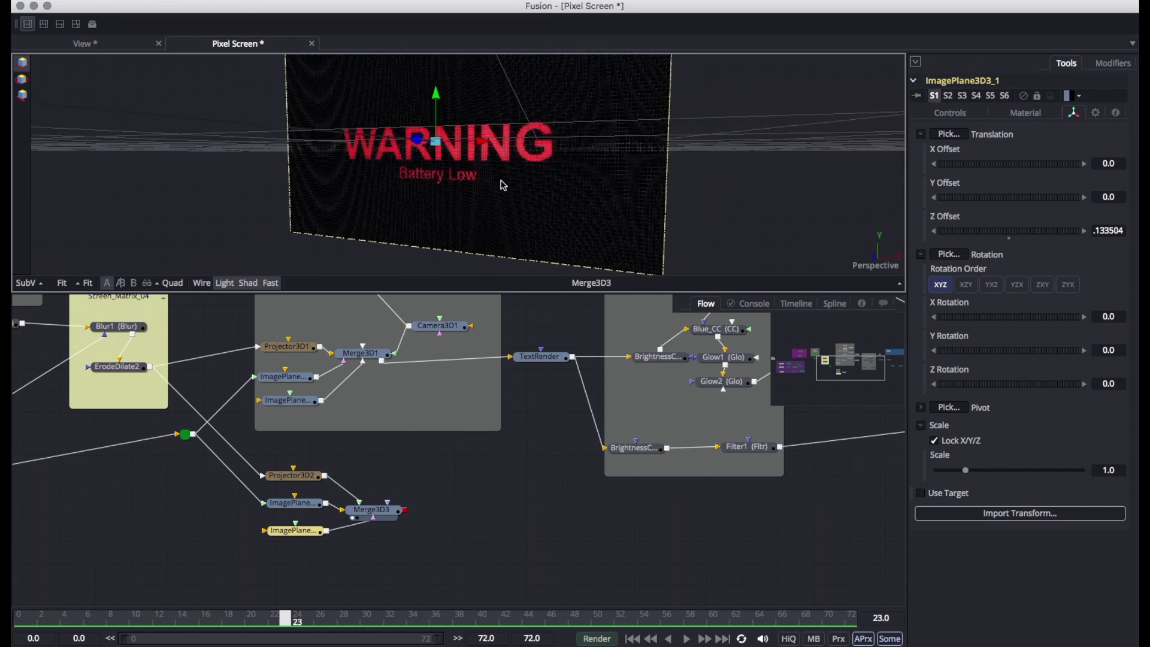
pyautogui.moveTo(486, 172); pyautogui.dragTo(491, 204)
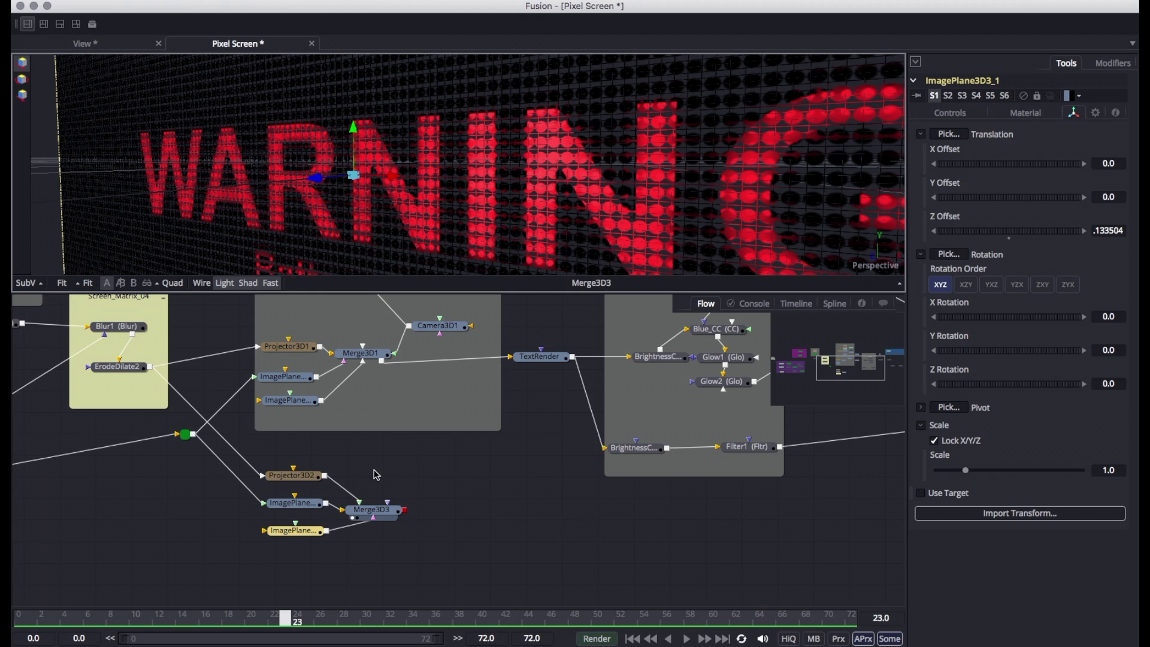
# Step: Rename the ImagePlane3D3 node as Dots_WALL
pyautogui.click(310, 506)
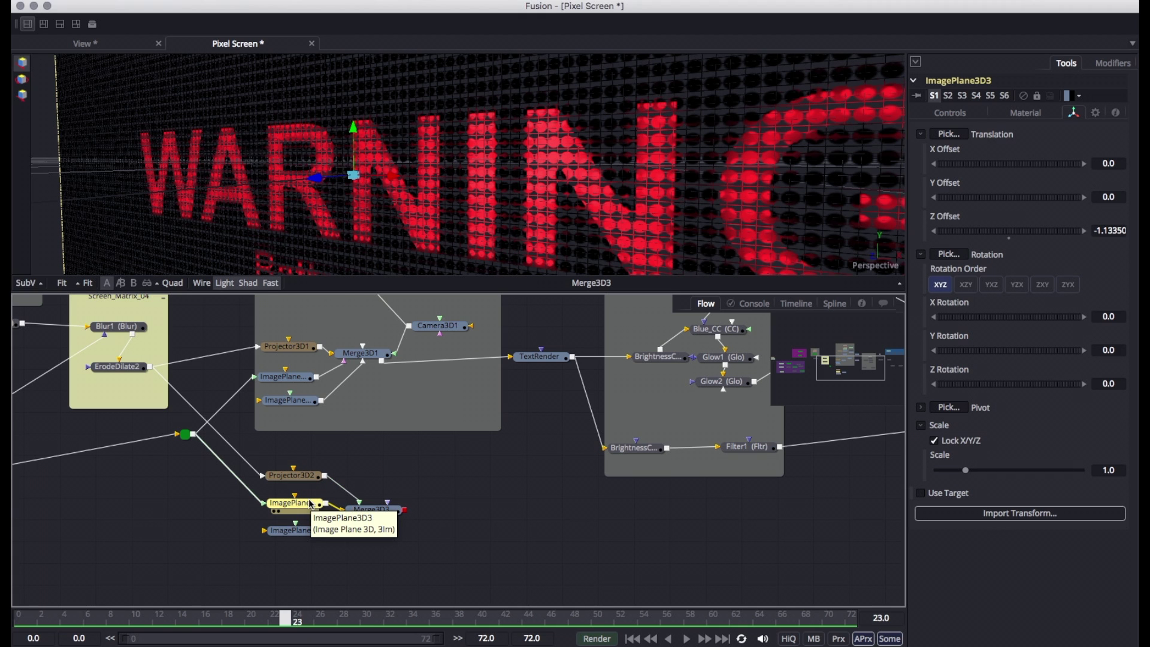
pyautogui.press('F2')
pyautogui.write('Dots_WALL')
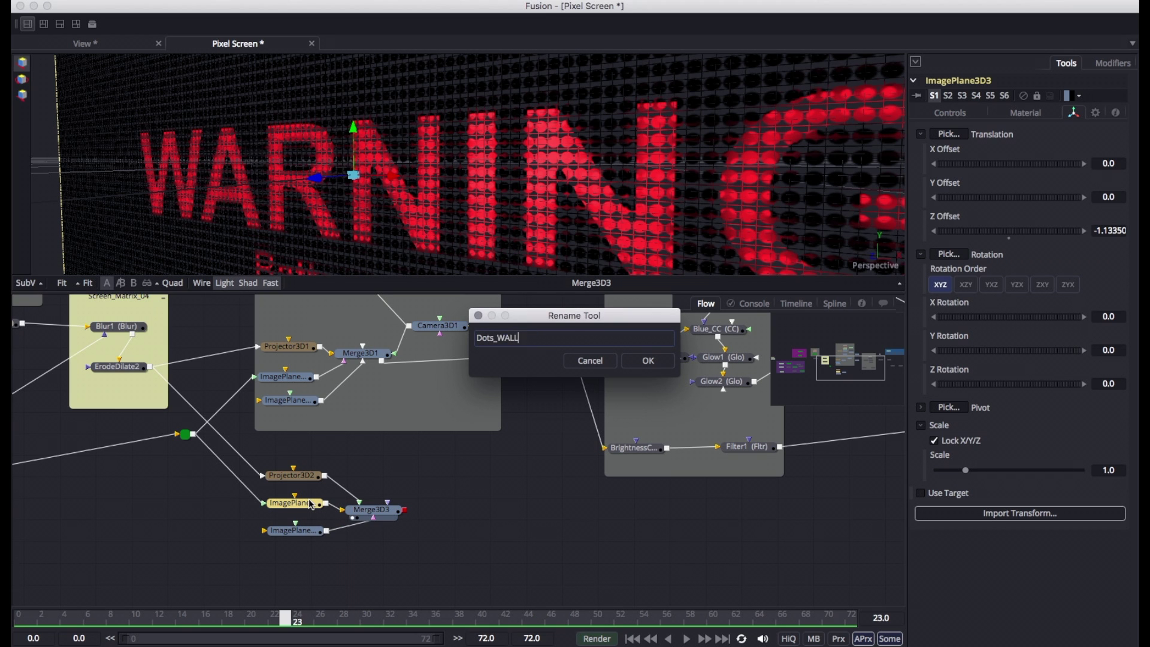
pyautogui.press('Return')
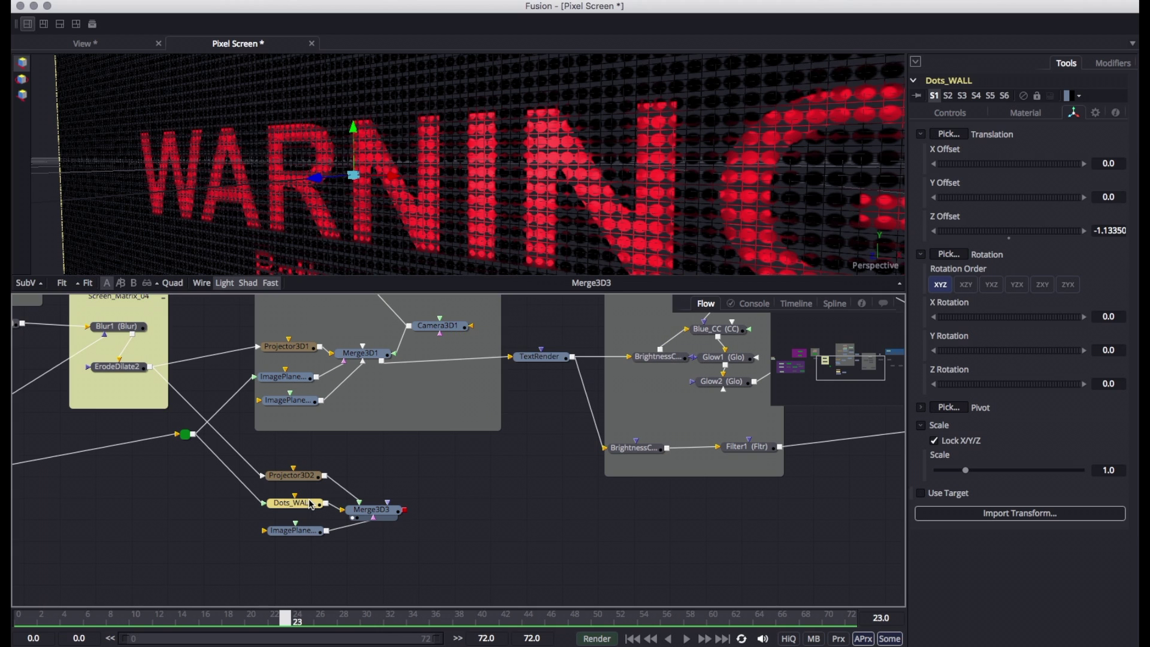
# Step: Rename the ImagePlane3D3_1 node as WIREFRAME
pyautogui.click(299, 531)
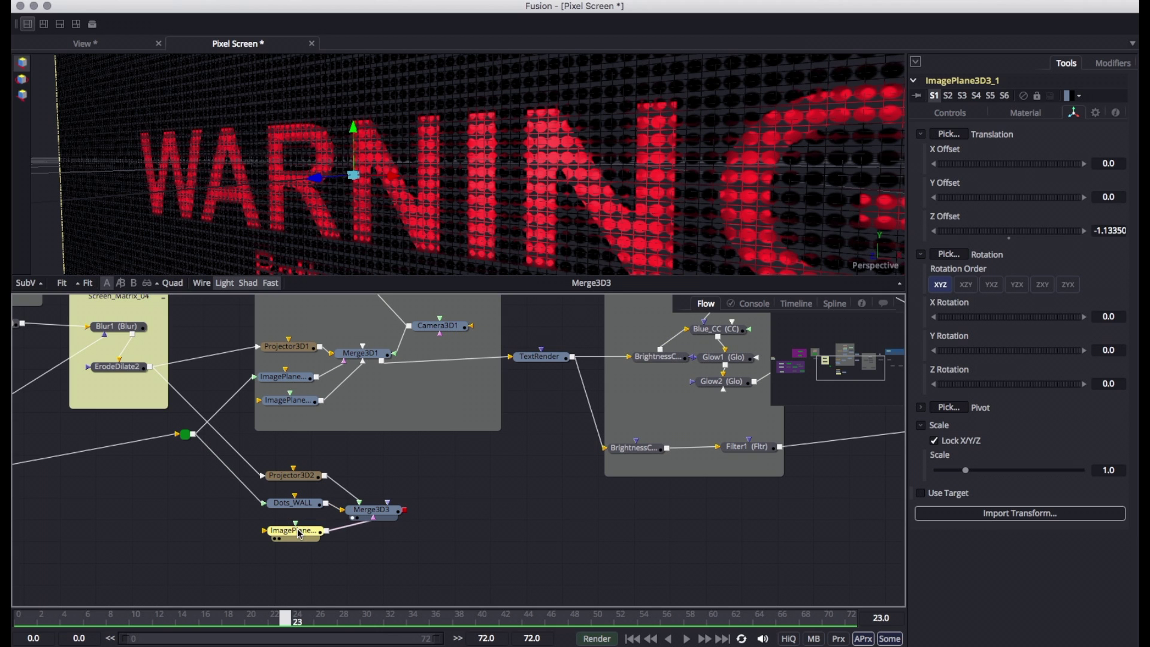
pyautogui.press('F2')
pyautogui.write('WIREFRAME')
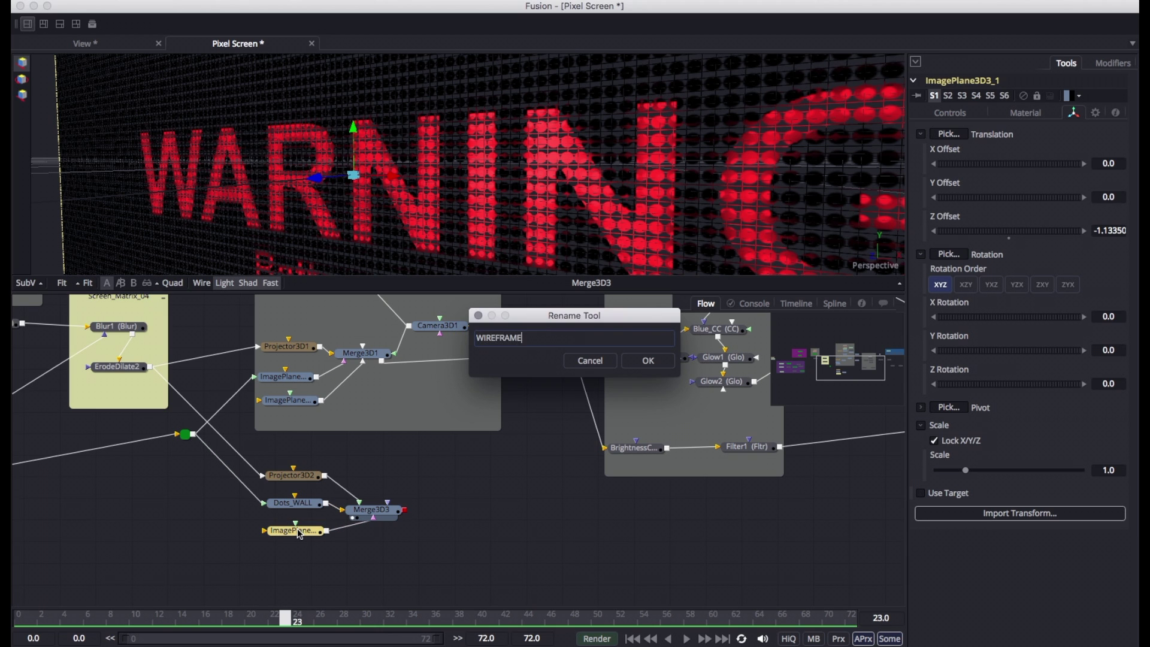
pyautogui.press('Return')
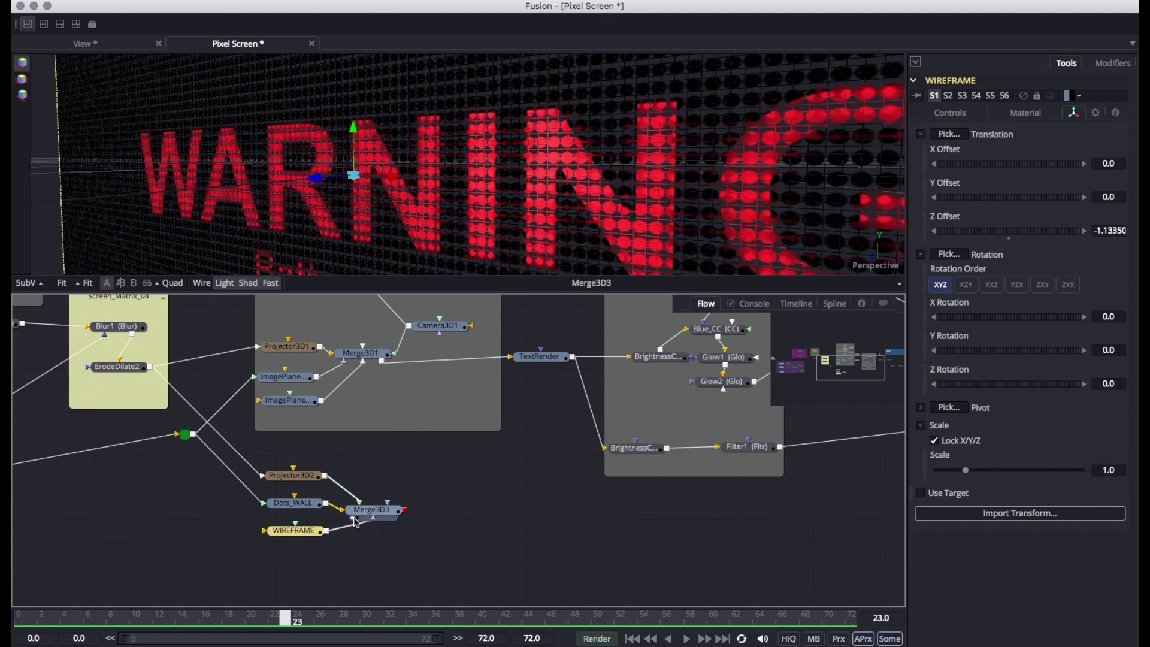
# Step: Examine the merged planes from the front and review the WIREFRAME plane's subdivision and wireframe settings
pyautogui.click(371, 510)
pyautogui.moveTo(453, 227); pyautogui.dragTo(466, 187)
pyautogui.scroll(-5, 466, 187)
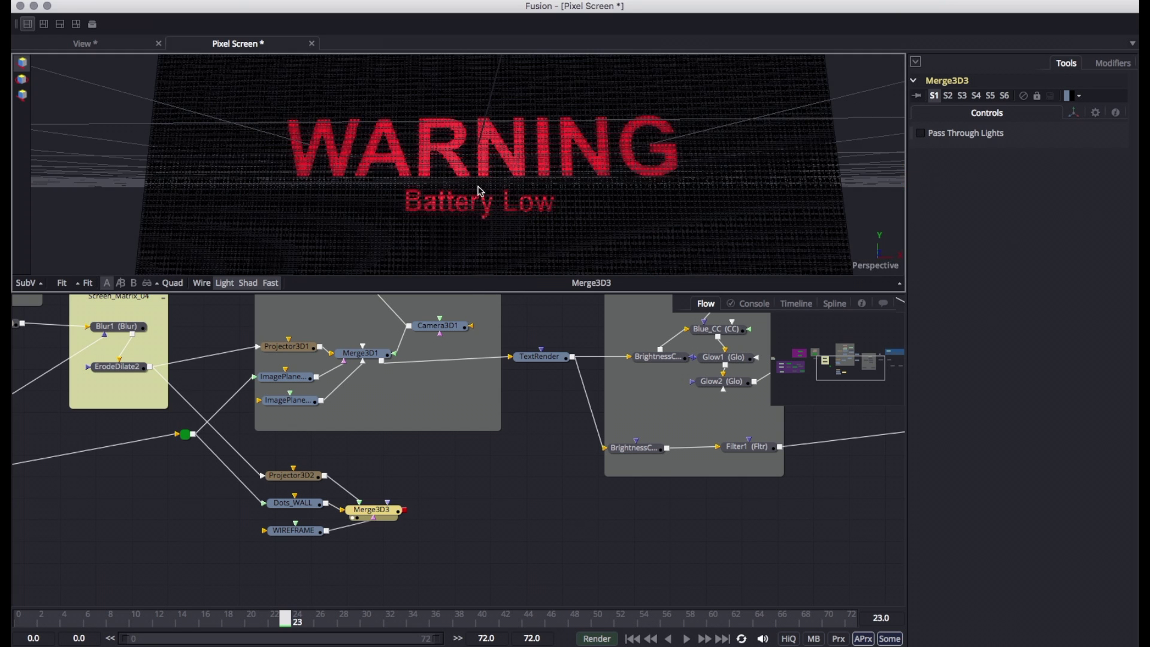
pyautogui.click(293, 530)
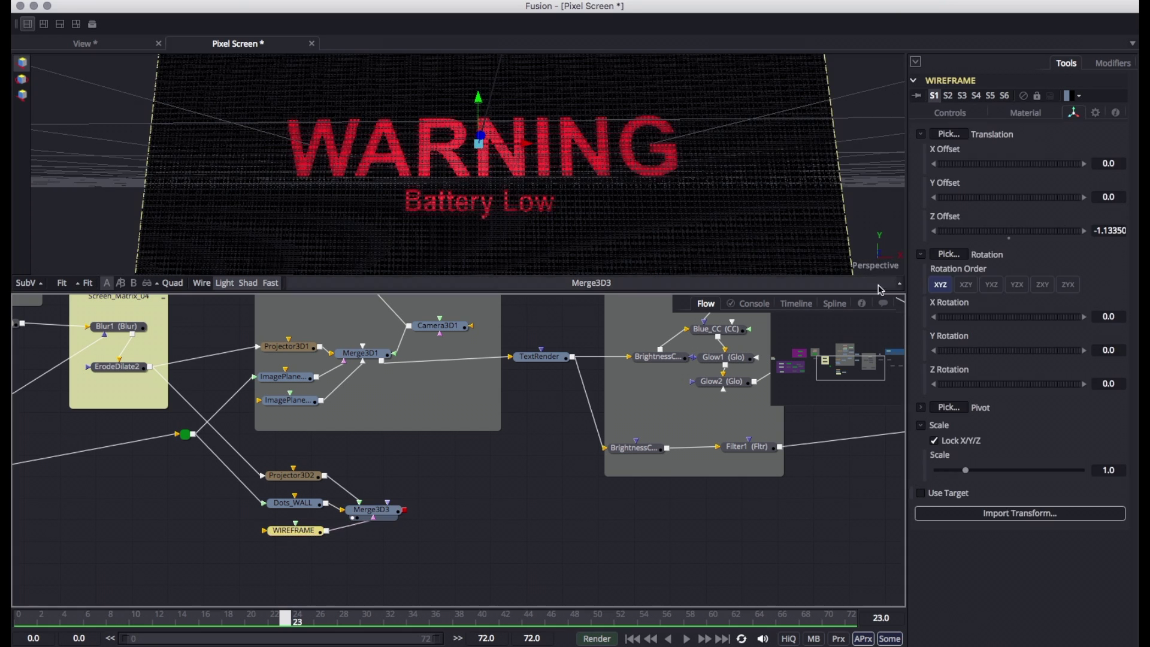
pyautogui.click(961, 114)
pyautogui.moveTo(1025, 169); pyautogui.dragTo(1024, 168)
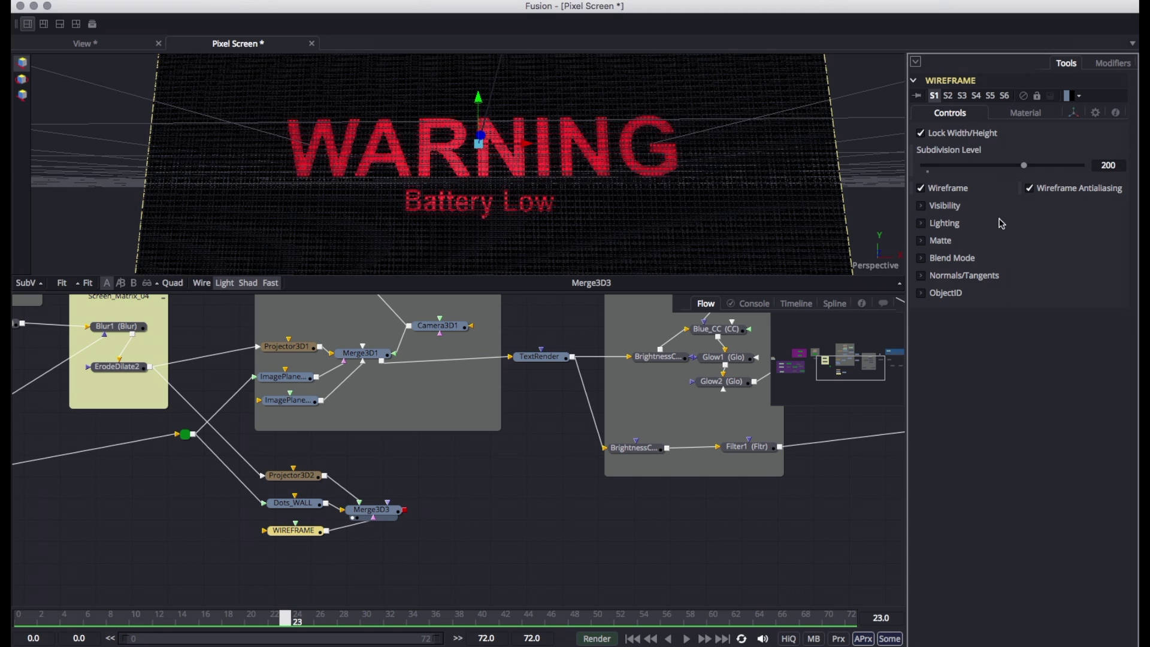
# Step: Move Merge3D3 slightly away from its input nodes and connect Camera3D1 to it
pyautogui.moveTo(387, 513); pyautogui.dragTo(407, 506)
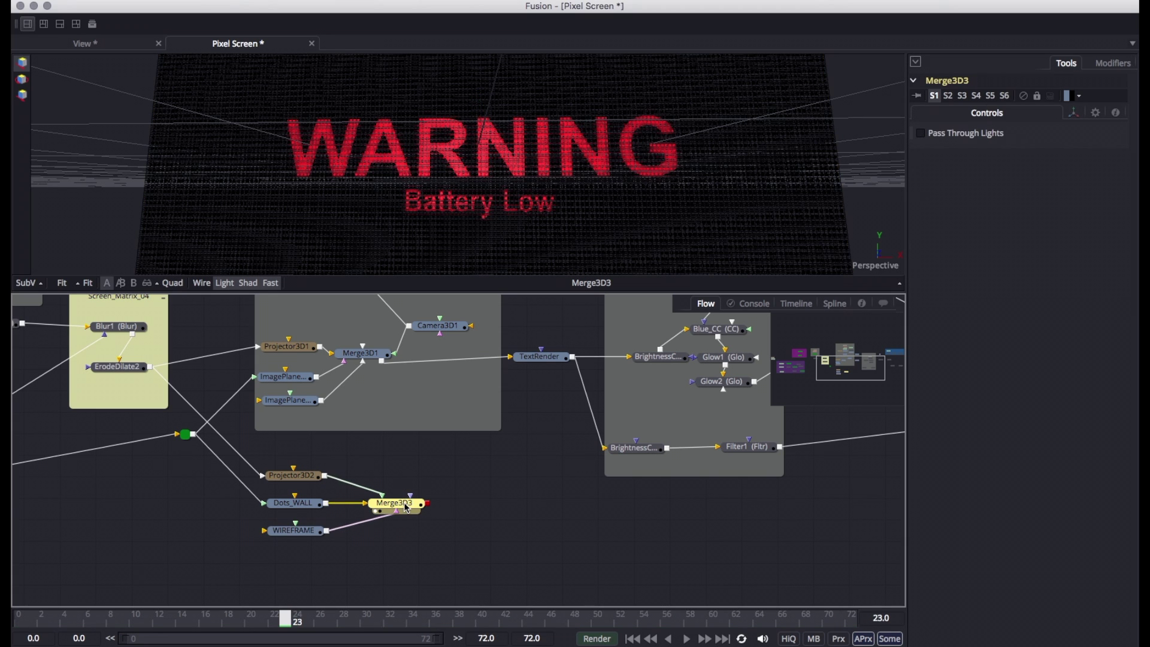
pyautogui.click(432, 331)
pyautogui.moveTo(413, 331); pyautogui.dragTo(403, 507)
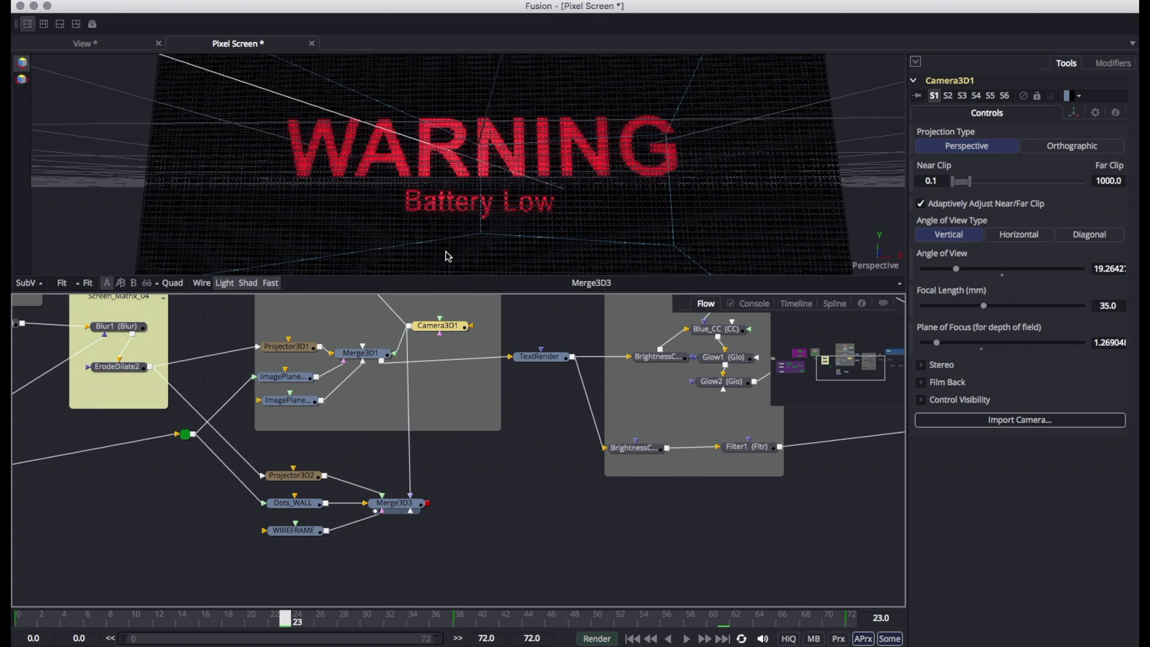
# Step: Examine Camera3D1's movement at frames 38 and 42 along with its visibility options and animated transform values
pyautogui.scroll(-10, 474, 212)
pyautogui.moveTo(340, 193); pyautogui.dragTo(765, 275)
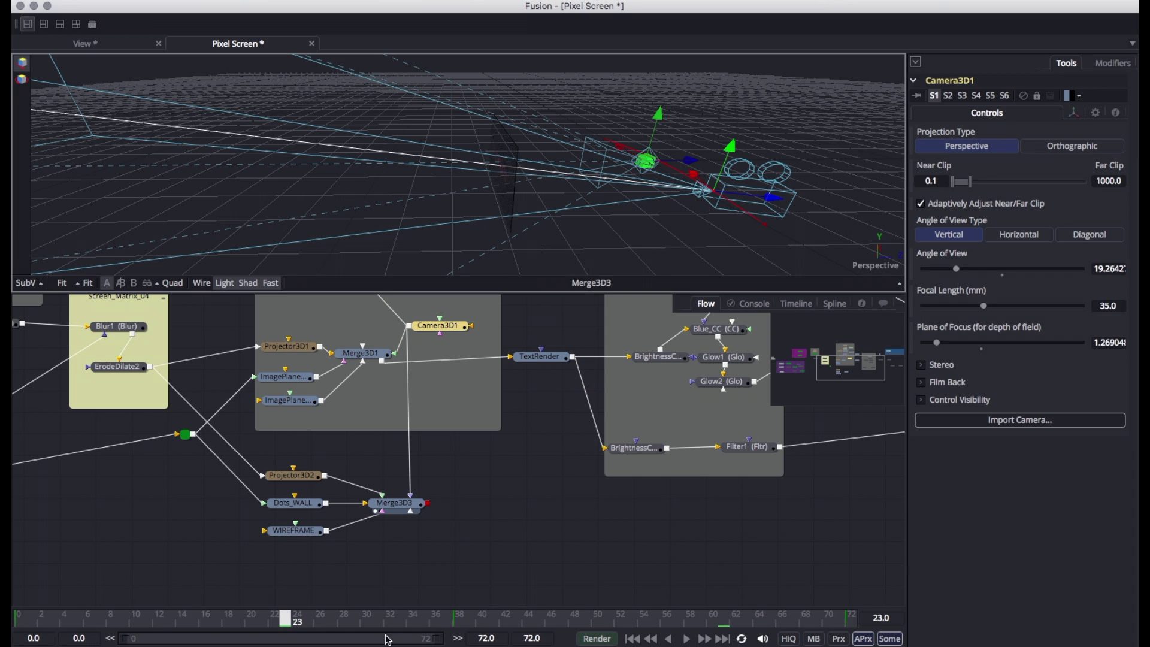
pyautogui.moveTo(285, 623); pyautogui.dragTo(459, 617)
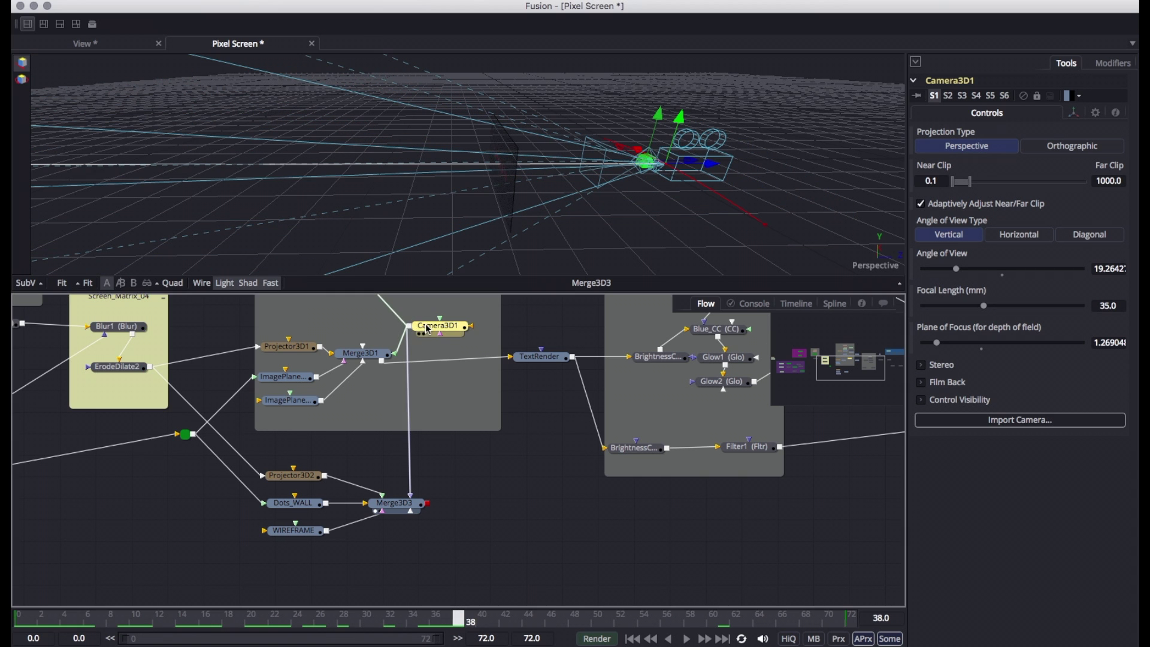
pyautogui.click(925, 401)
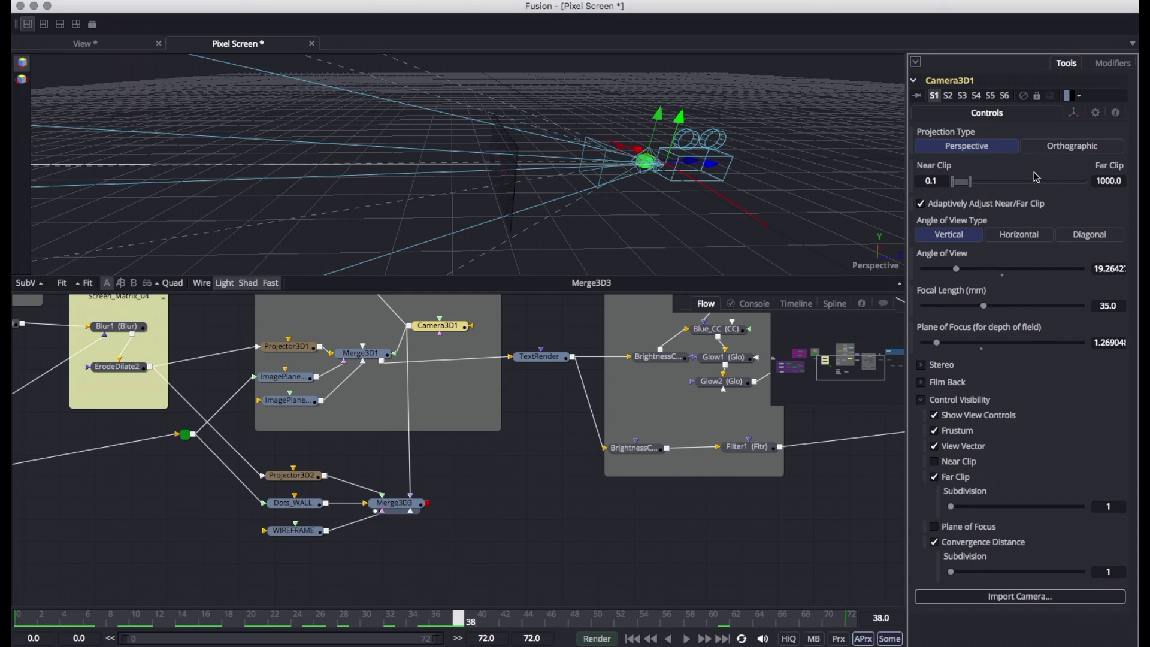
pyautogui.click(1074, 114)
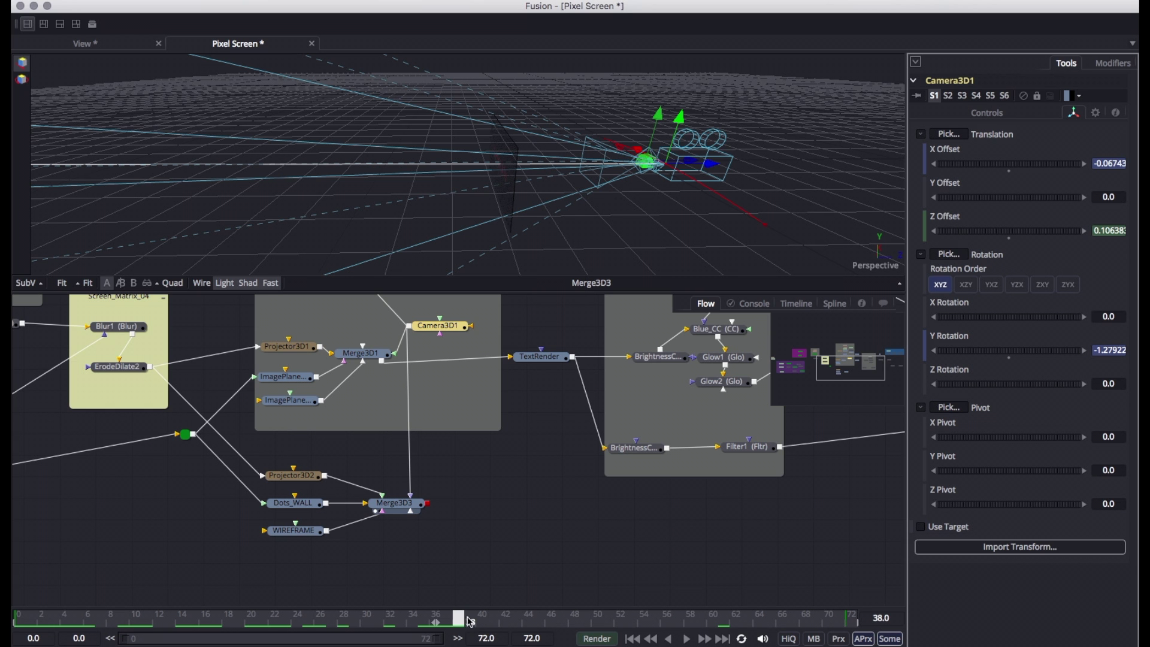
pyautogui.moveTo(469, 621); pyautogui.dragTo(507, 578)
pyautogui.moveTo(708, 252); pyautogui.dragTo(843, 268)
# Step: Preview the animation through Camera3D1, go to frame 0 and return the viewer to Perspective
pyautogui.rightClick(872, 265)
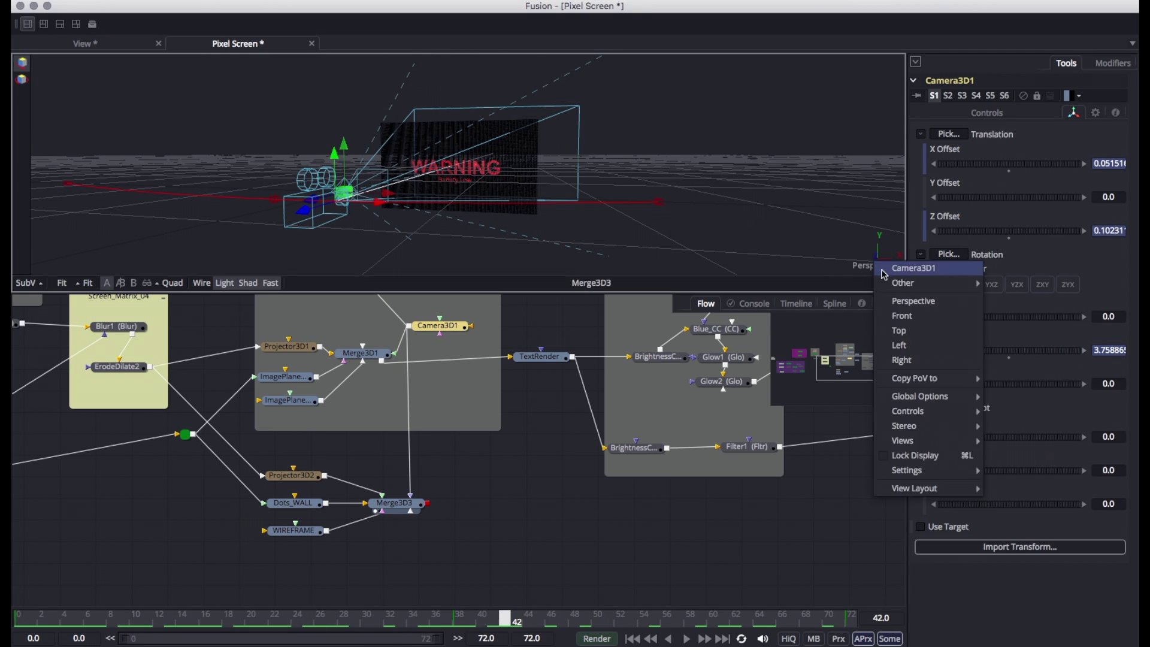
pyautogui.click(887, 265)
pyautogui.moveTo(58, 620); pyautogui.dragTo(20, 617)
pyautogui.rightClick(880, 265)
pyautogui.click(901, 303)
pyautogui.moveTo(413, 247); pyautogui.dragTo(459, 252)
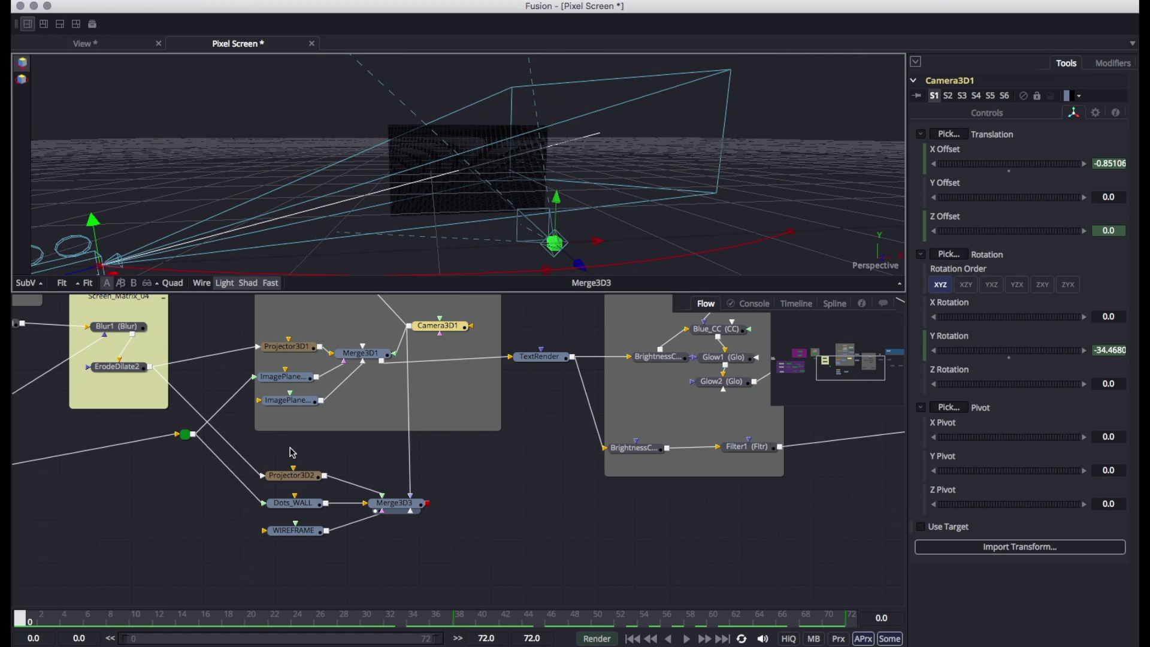
# Step: Review Projector3D2 and Dots_WALL, and trace the wall's input back to the Dots_2ndHalf node
pyautogui.click(288, 475)
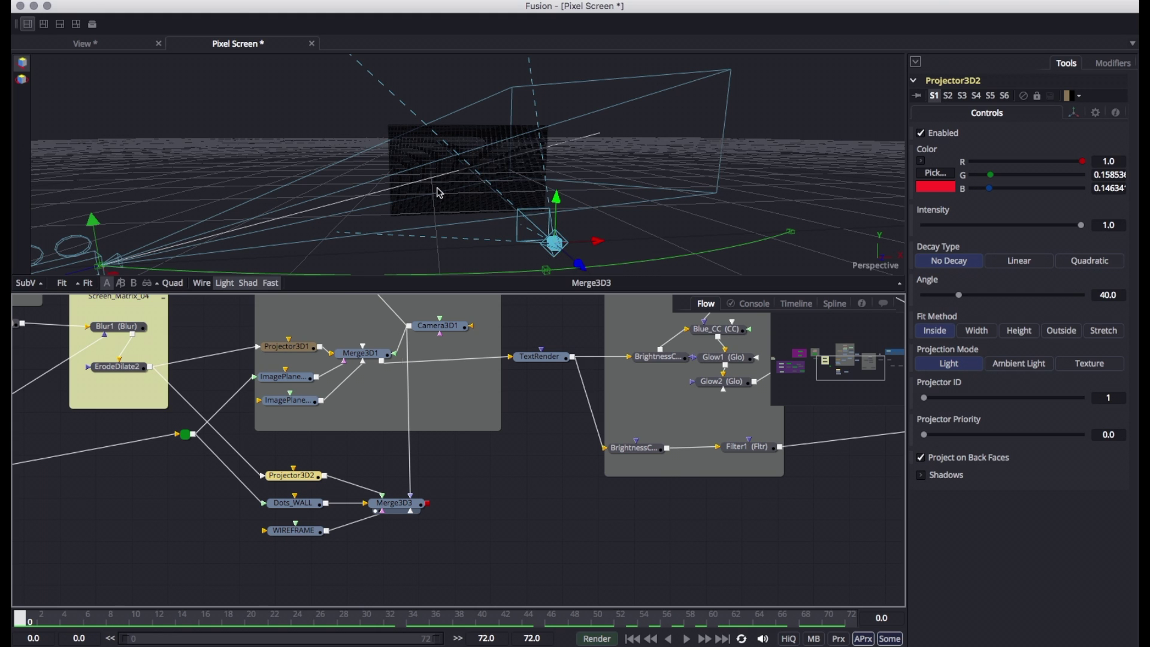
pyautogui.click(295, 503)
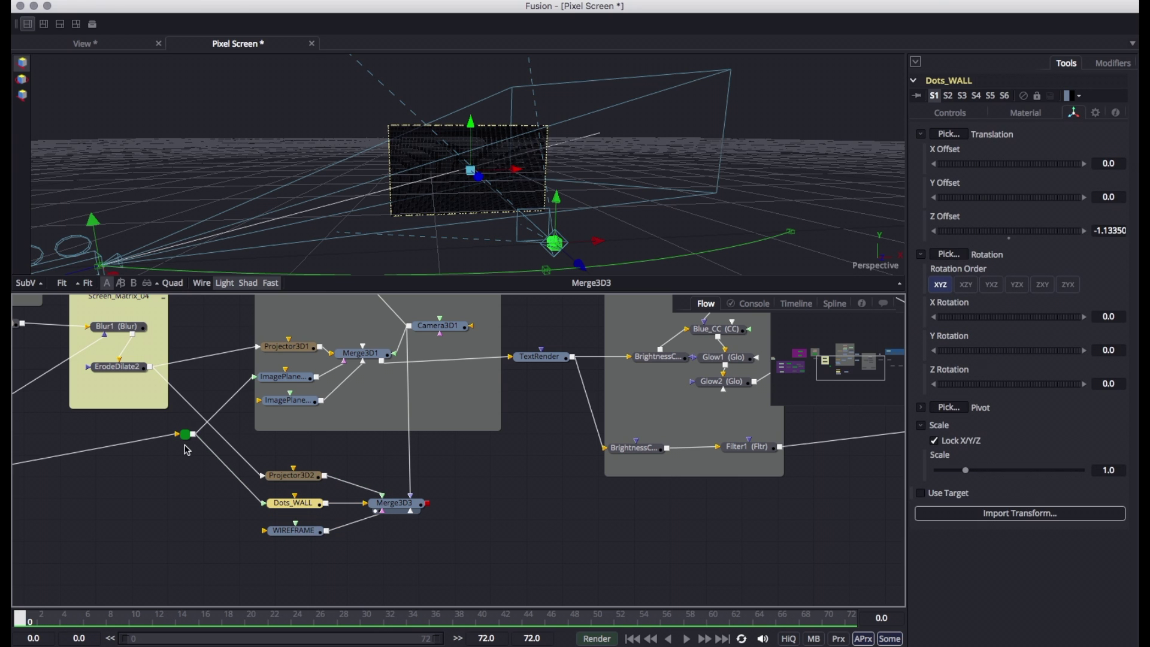
pyautogui.moveTo(171, 482); pyautogui.dragTo(416, 429)
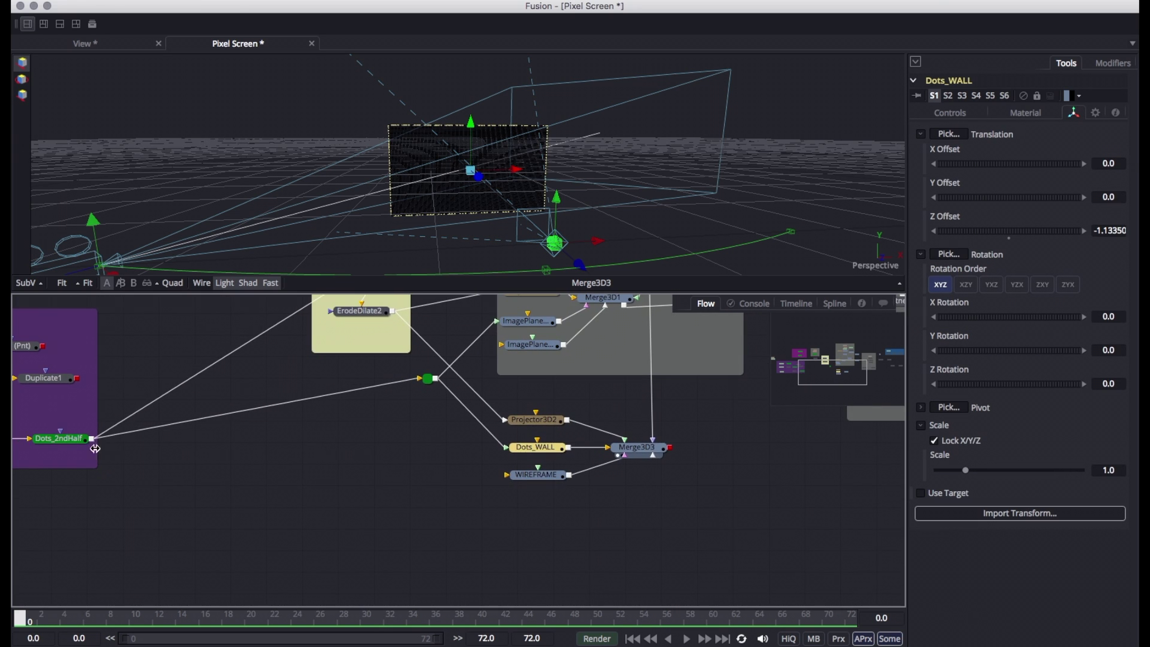
# Step: View the Dots_2ndHalf pattern, the Dots_WALL plane and the WIREFRAME plane one after another
pyautogui.click(60, 439)
pyautogui.press('1')
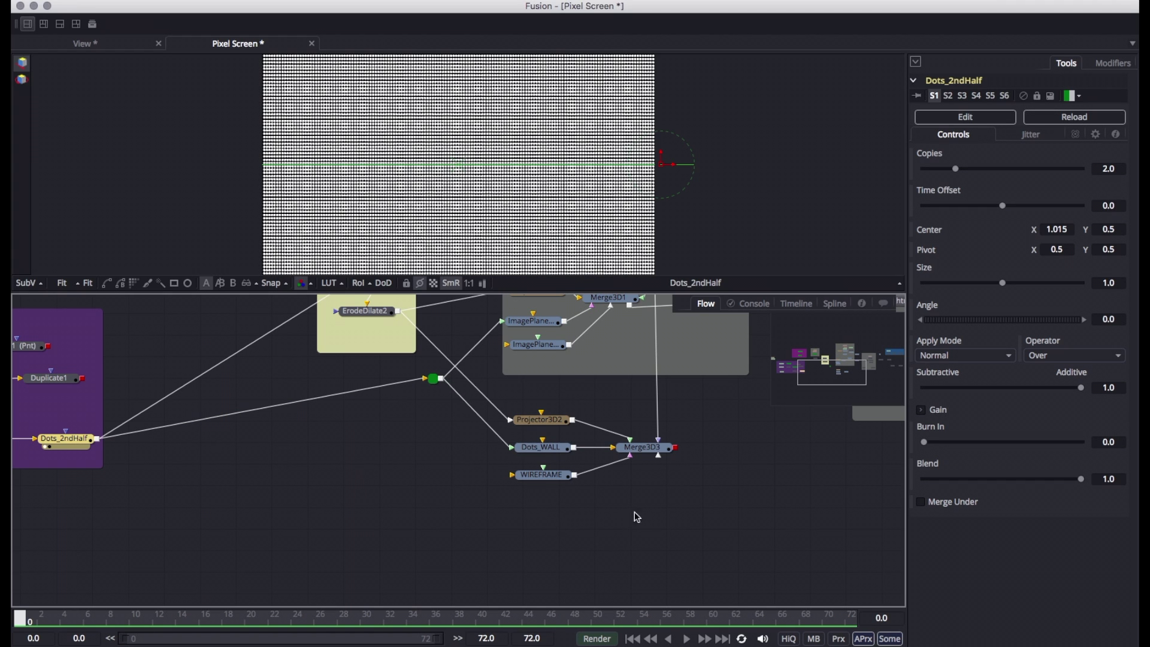
pyautogui.moveTo(636, 517); pyautogui.dragTo(421, 514)
pyautogui.click(334, 447)
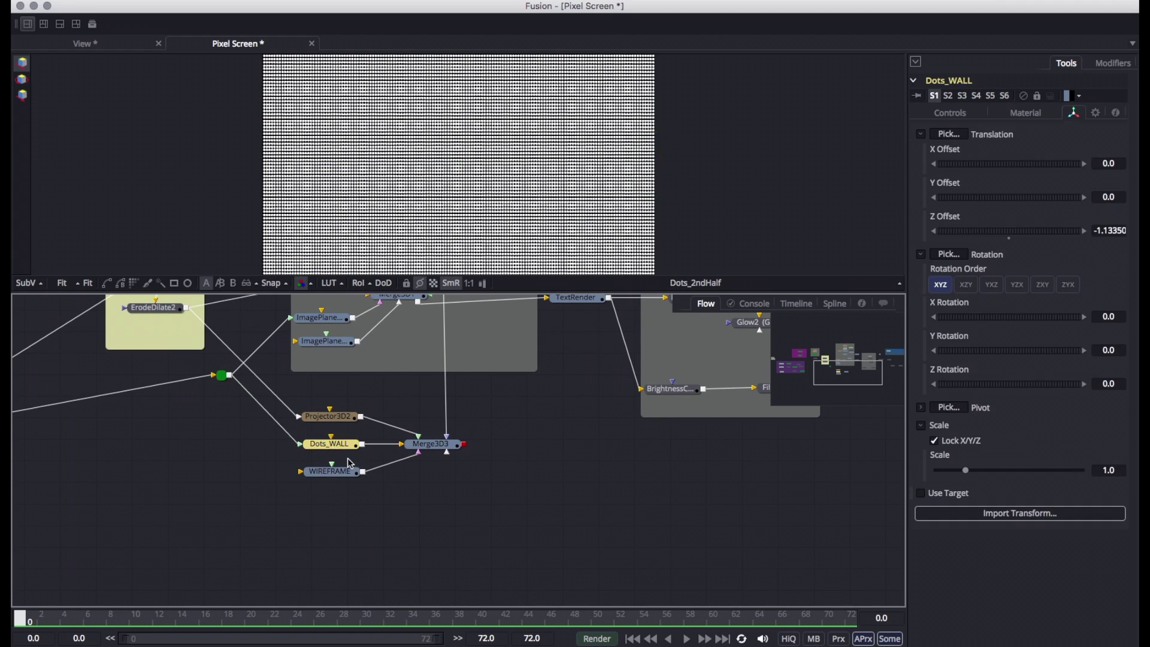
pyautogui.press('1')
pyautogui.click(340, 475)
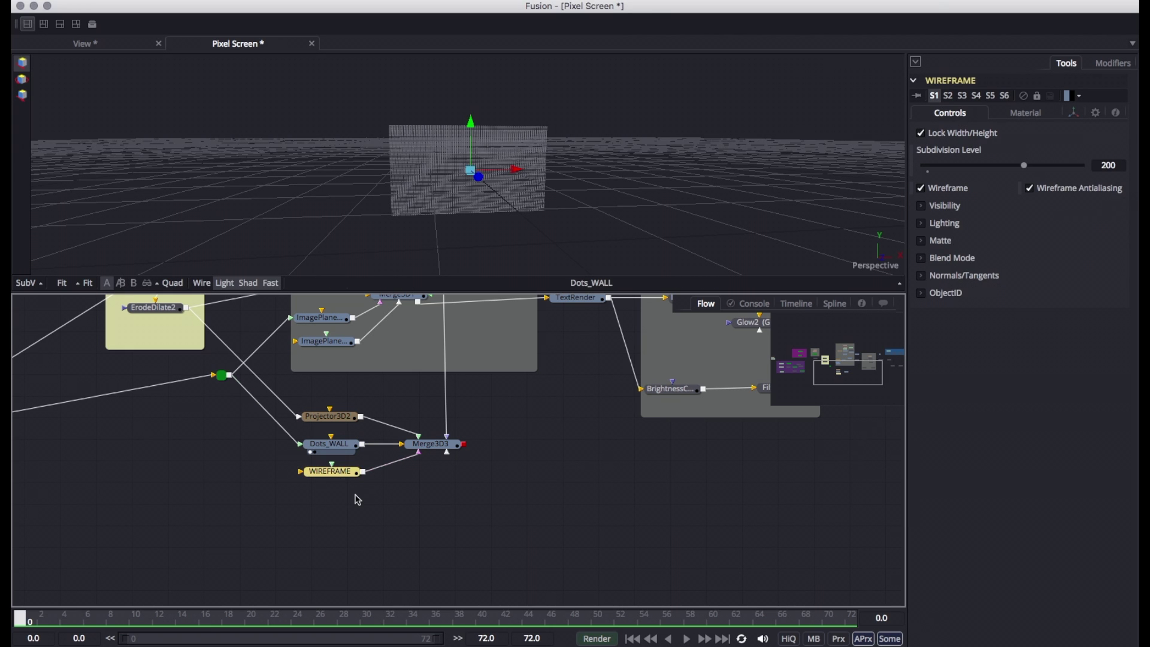
pyautogui.press('1')
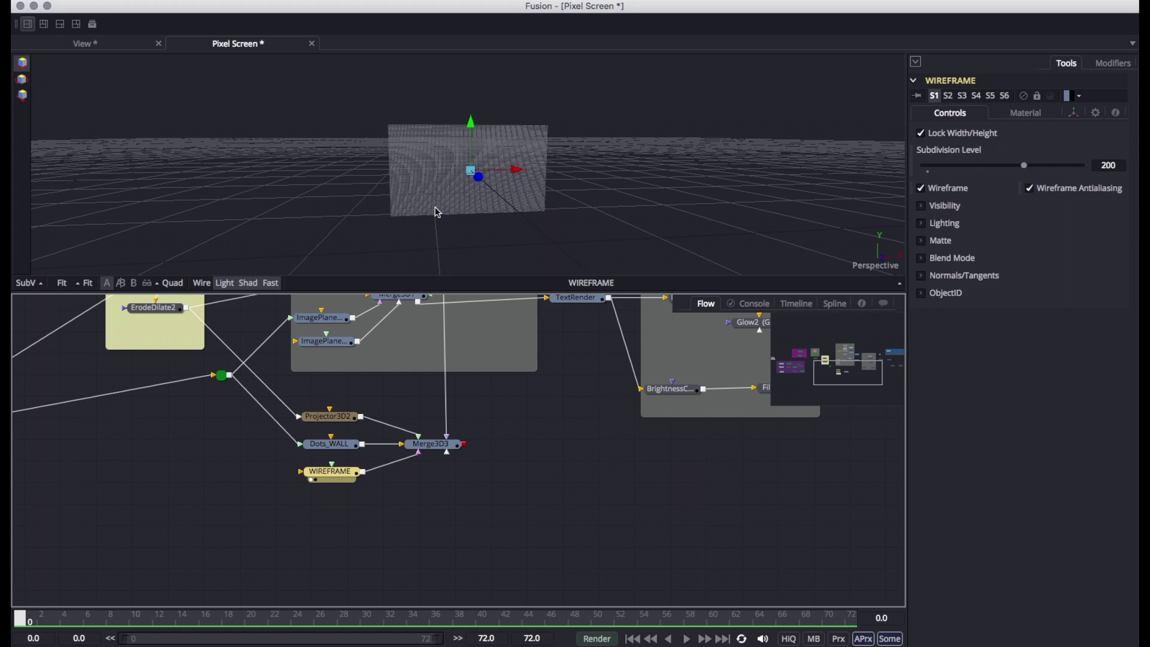
# Step: View the combined Merge3D3 scene and examine its wall, projector and camera from different angles
pyautogui.click(431, 444)
pyautogui.press('1')
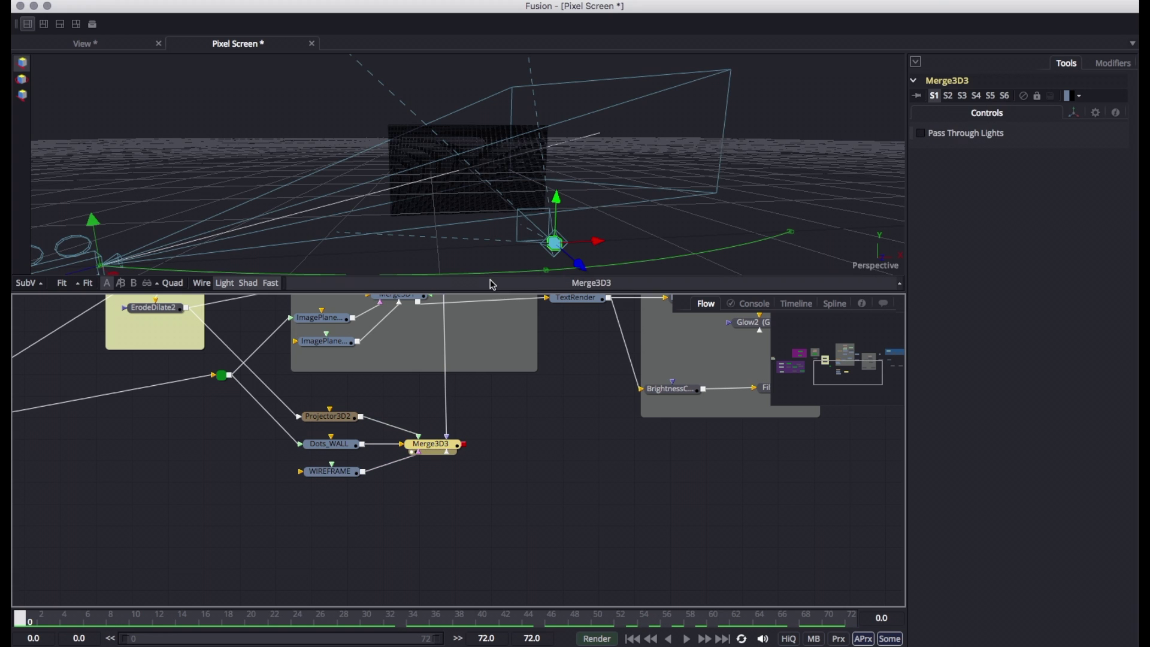
pyautogui.moveTo(379, 205); pyautogui.dragTo(413, 199)
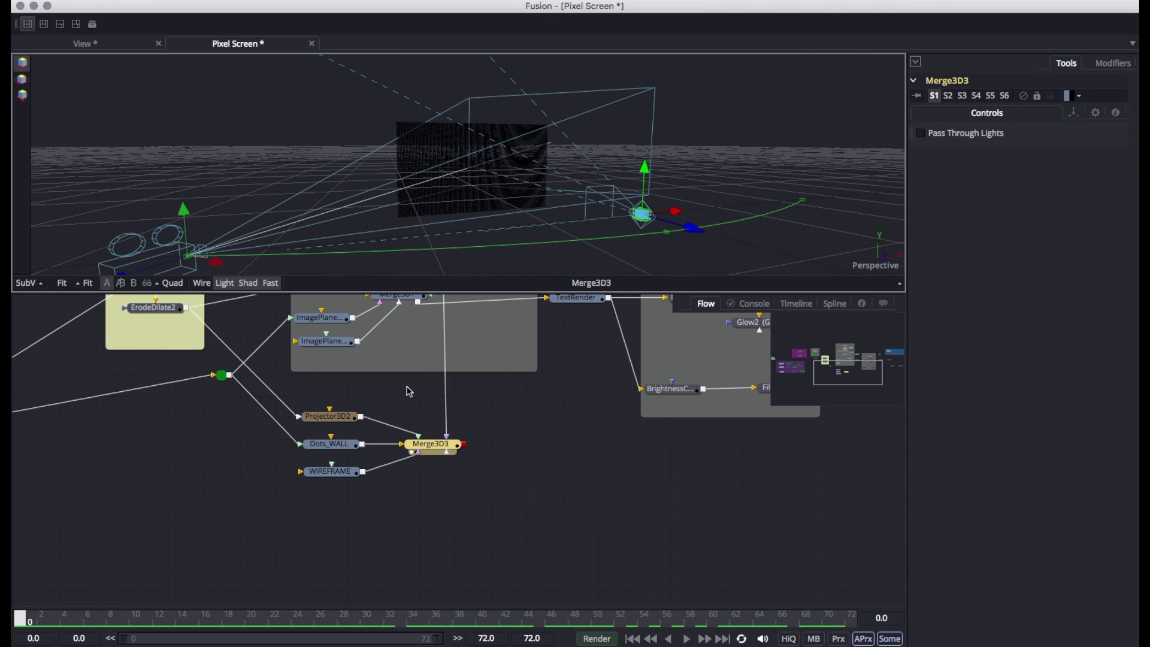
pyautogui.moveTo(482, 210); pyautogui.dragTo(412, 208)
# Step: Examine the Merge3D2 scene in the ThreeD_Scenes_05 group and view its Prints.png source image
pyautogui.scroll(5, 433, 429)
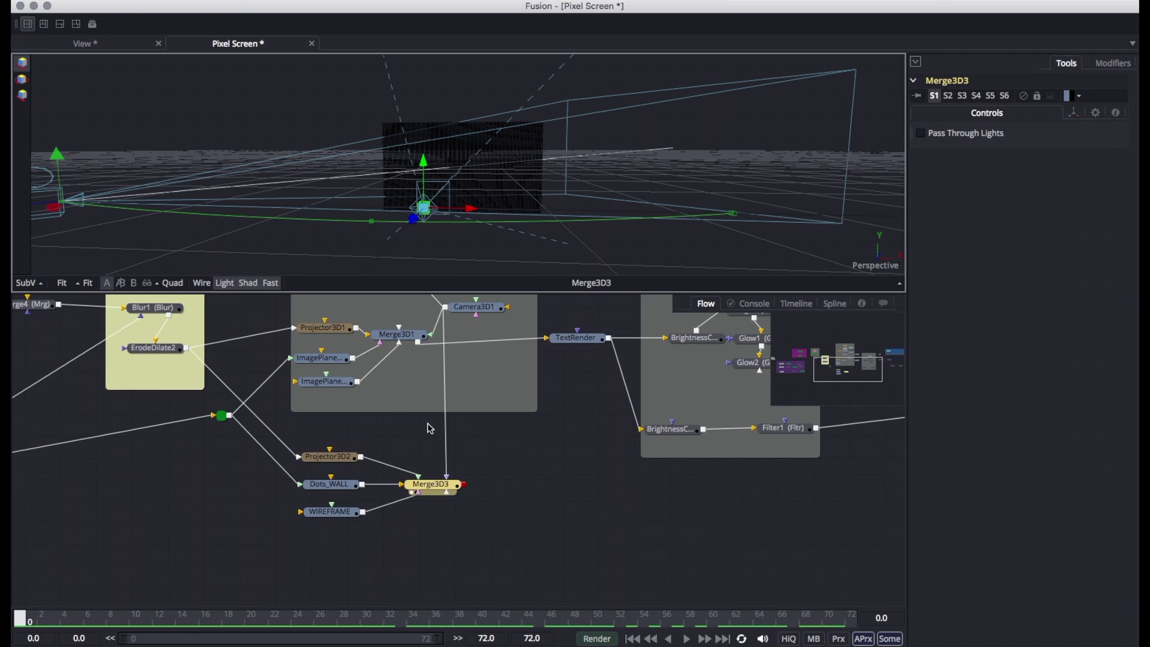
pyautogui.scroll(2, 429, 429)
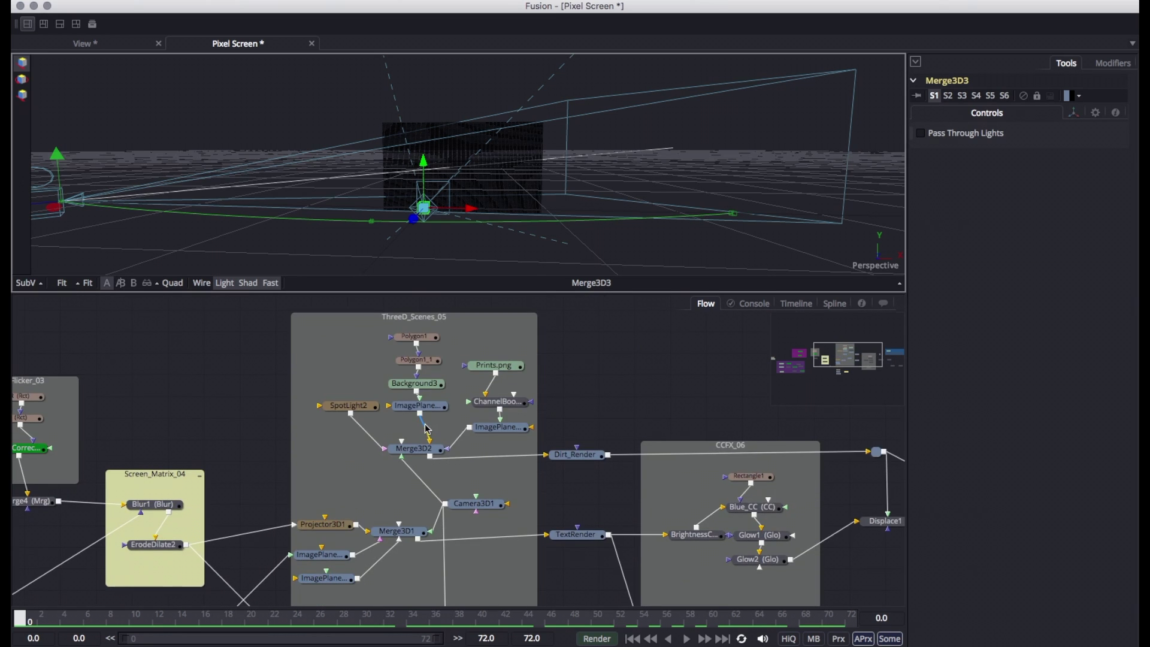
pyautogui.moveTo(534, 530); pyautogui.dragTo(464, 560)
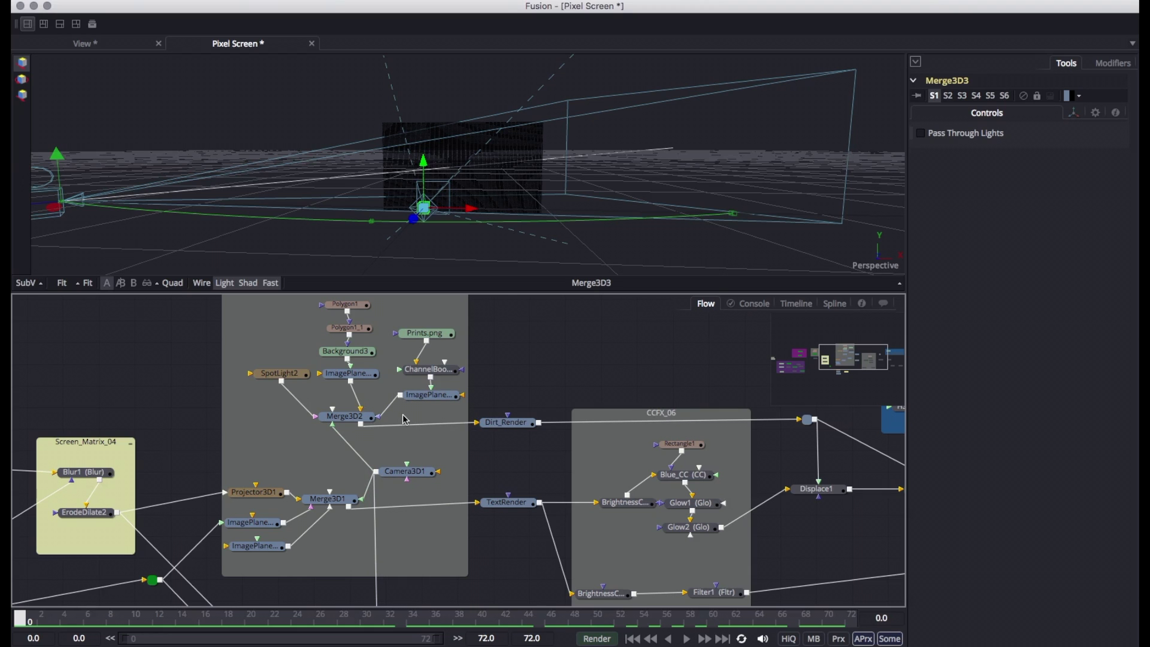
pyautogui.click(355, 423)
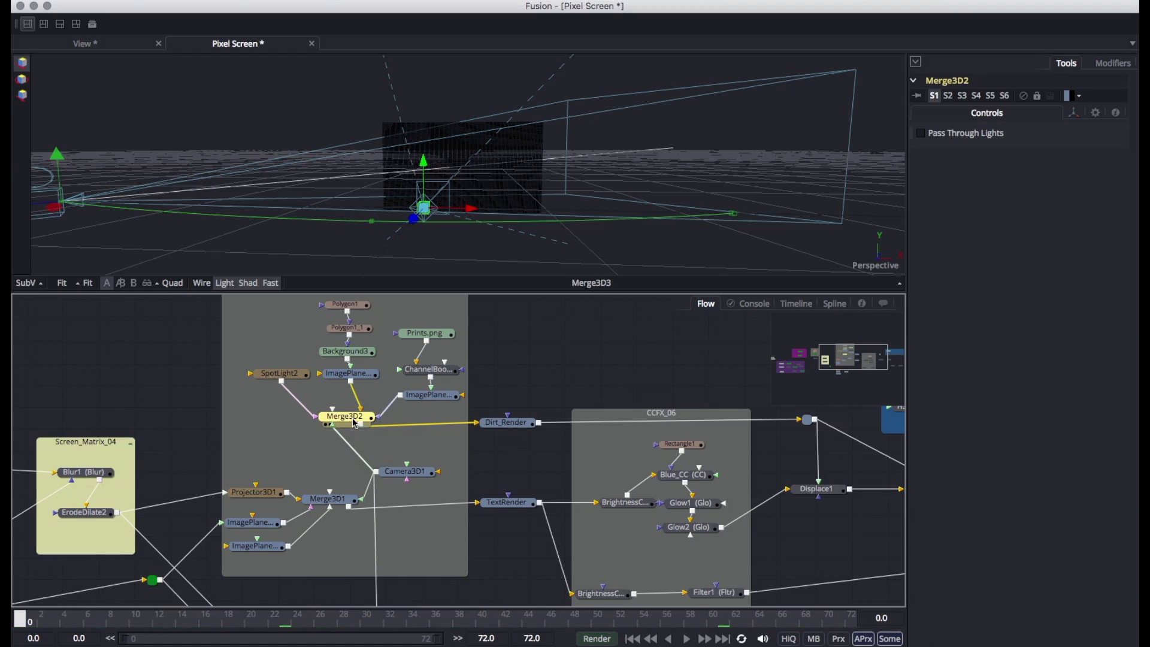
pyautogui.press('1')
pyautogui.moveTo(402, 271); pyautogui.dragTo(465, 234)
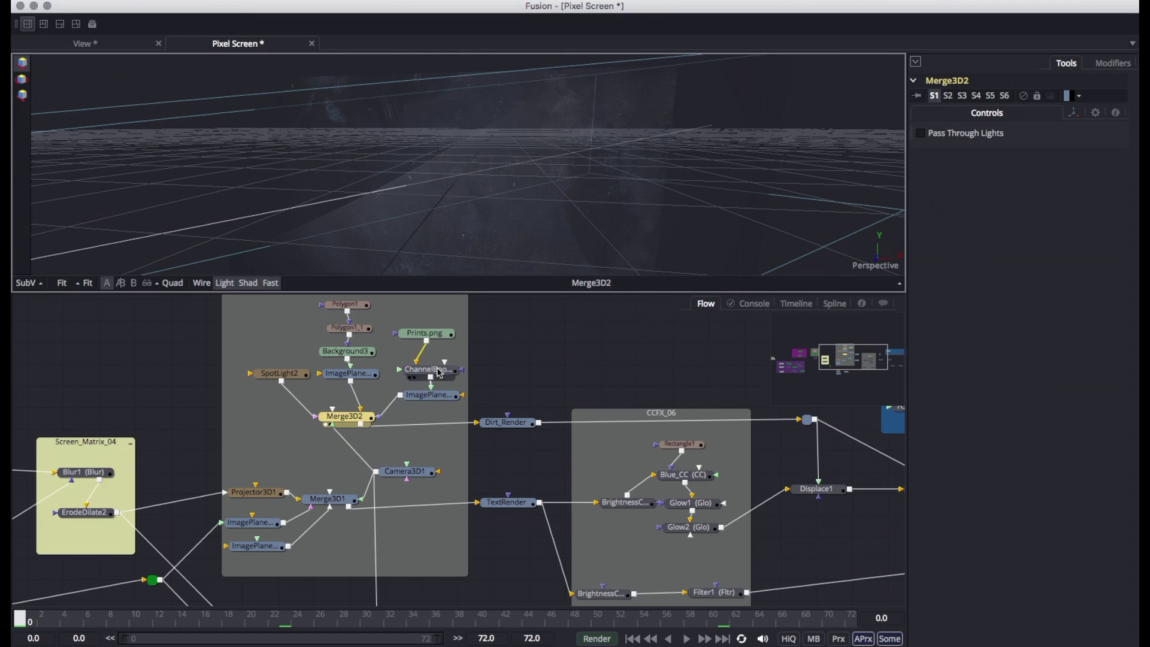
pyautogui.moveTo(426, 333); pyautogui.dragTo(551, 149)
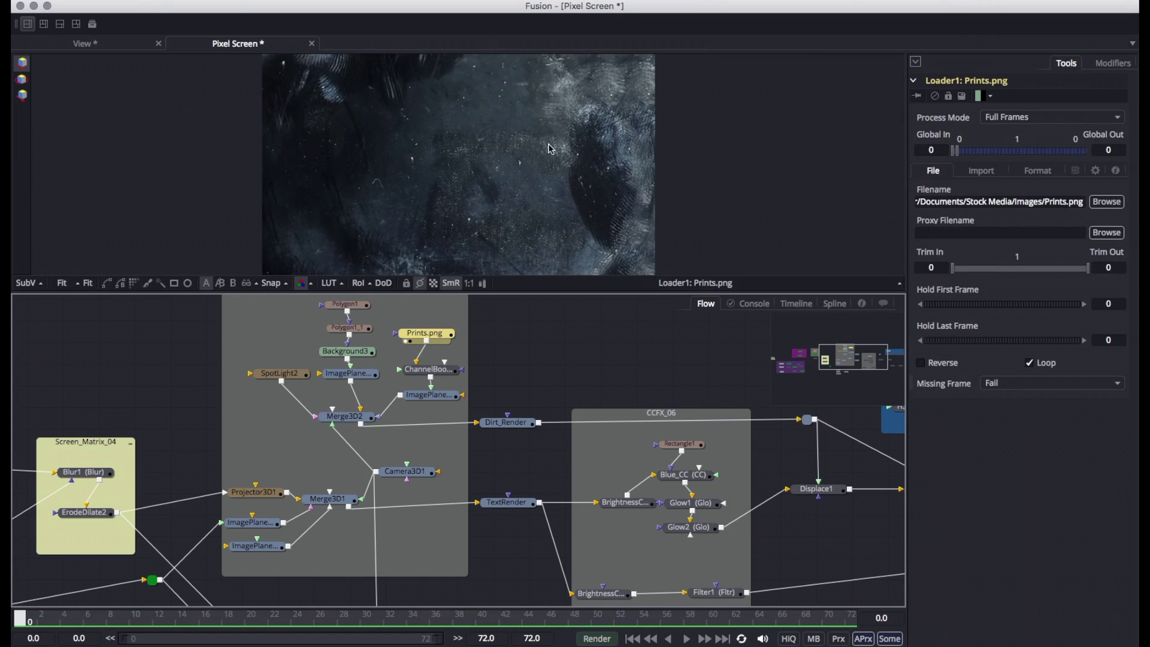
# Step: Inspect Background3 with and without the transparency checkerboard, and review its Polygon1 and Polygon1_1 masks
pyautogui.click(356, 357)
pyautogui.press('1')
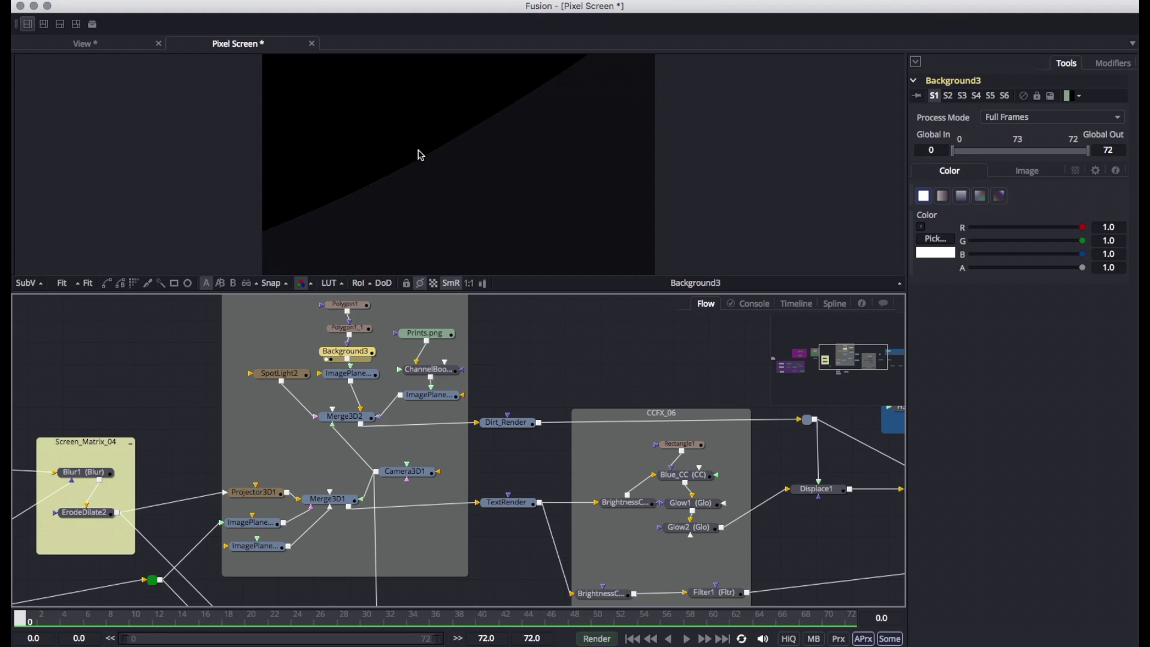
pyautogui.click(434, 284)
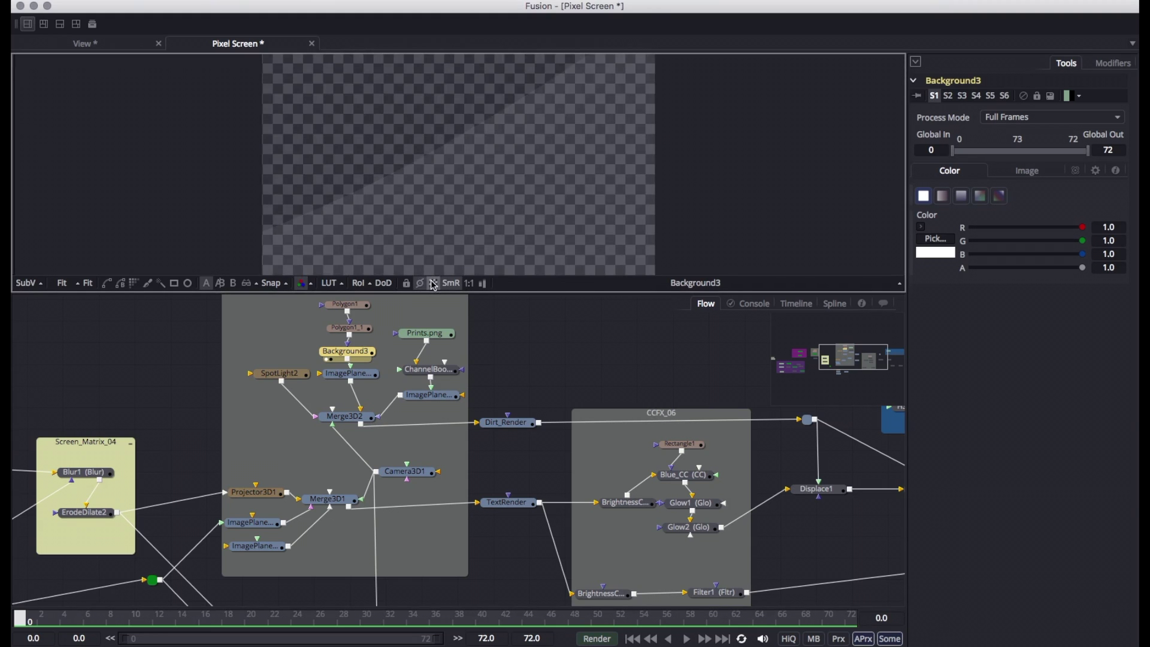
pyautogui.click(434, 284)
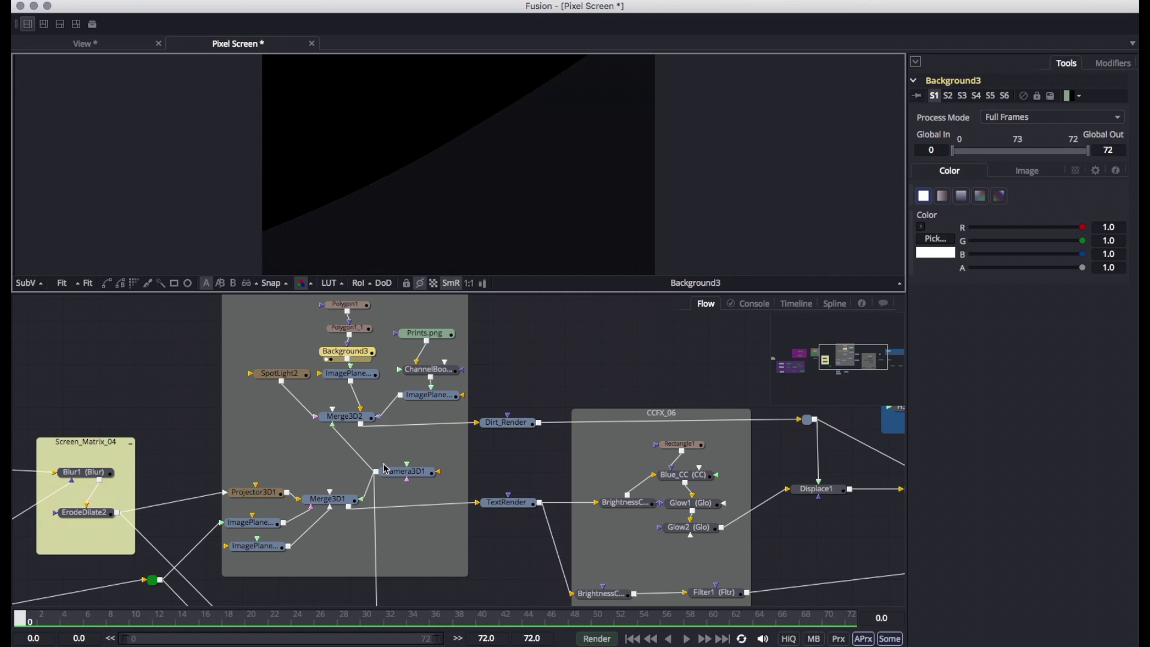
pyautogui.click(350, 324)
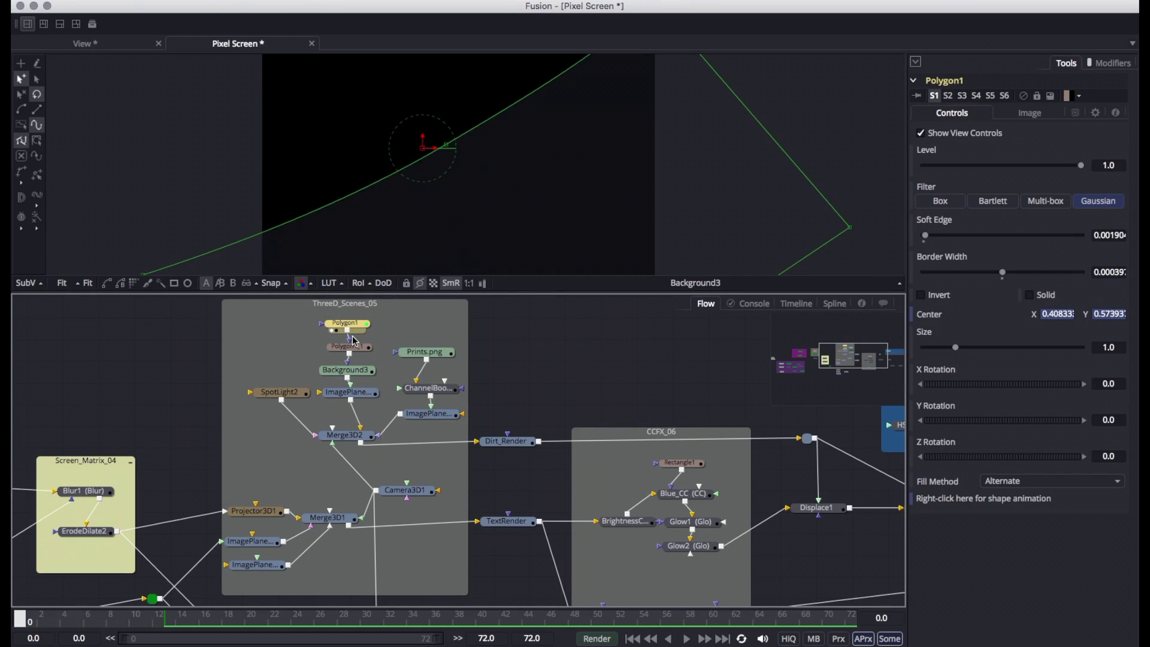
pyautogui.click(353, 348)
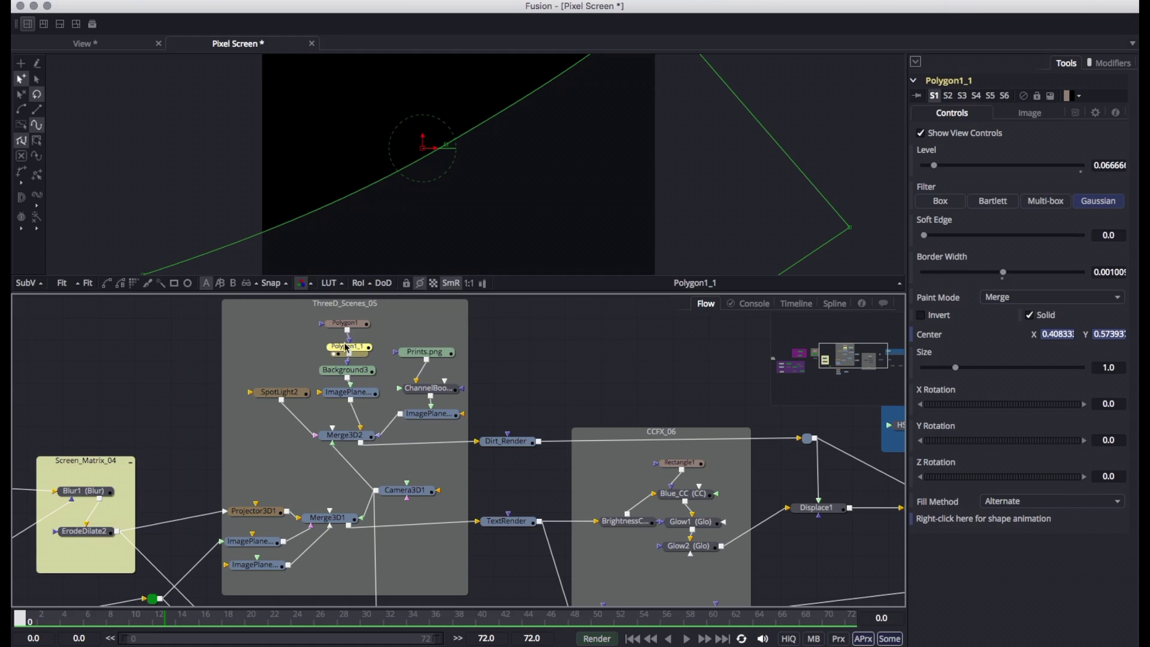
pyautogui.scroll(-1, 400, 206)
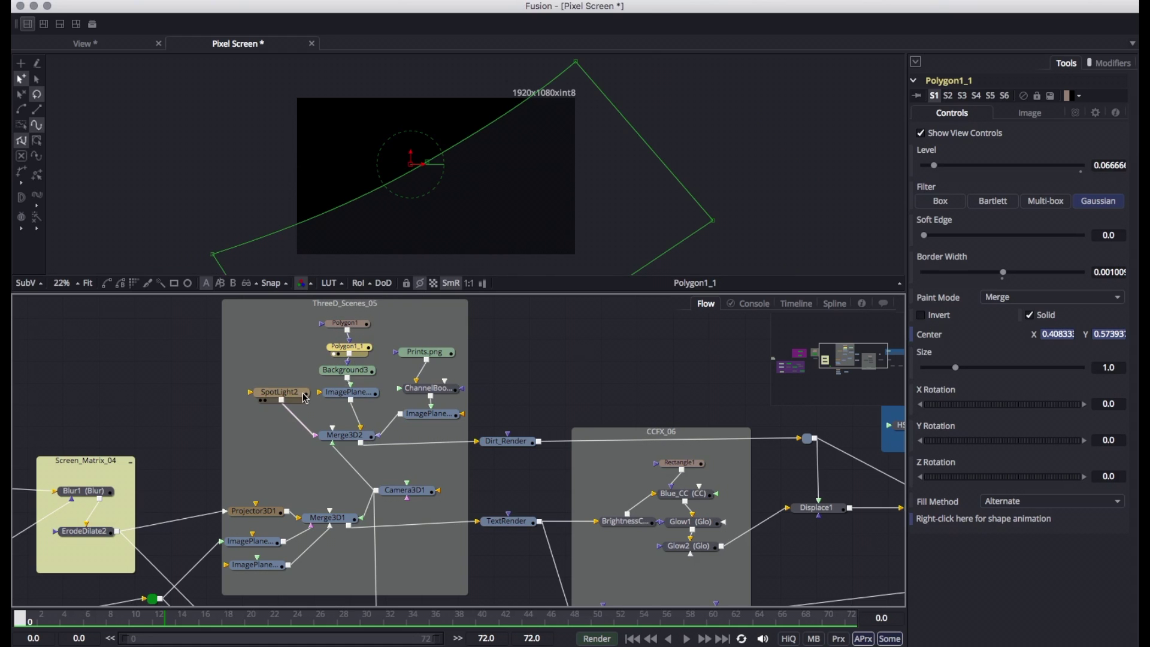
# Step: Review ImagePlane3D2 and the Prints.png branch through ImagePlane3D2_1, ending on the combined Merge3D2 scene
pyautogui.click(352, 395)
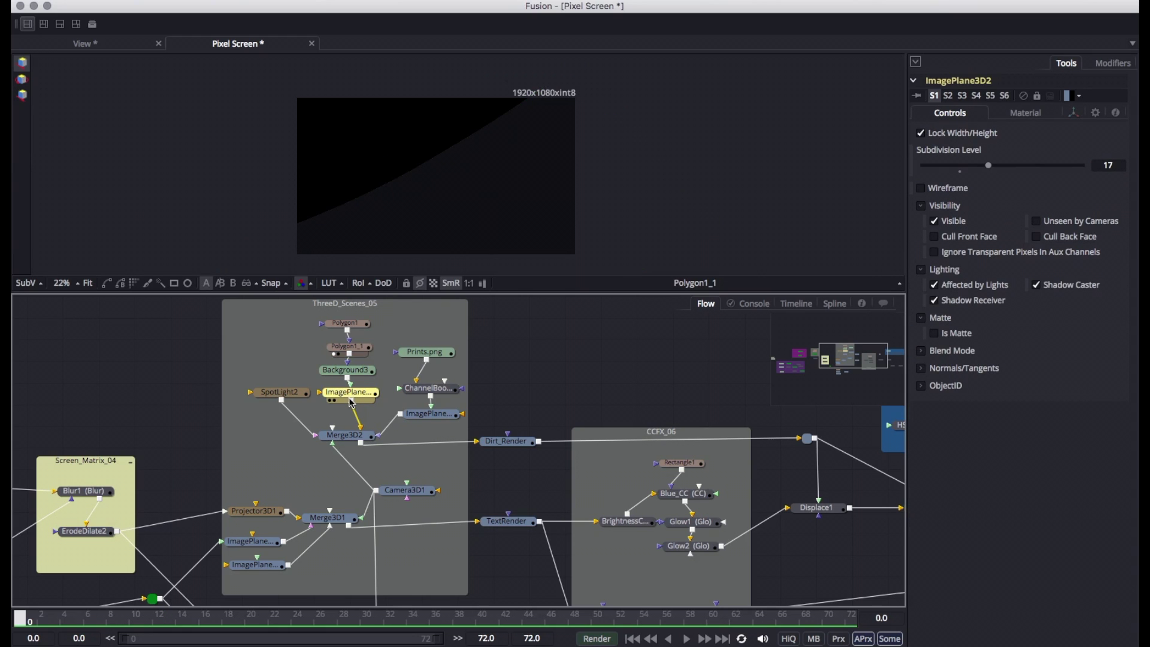
pyautogui.press('1')
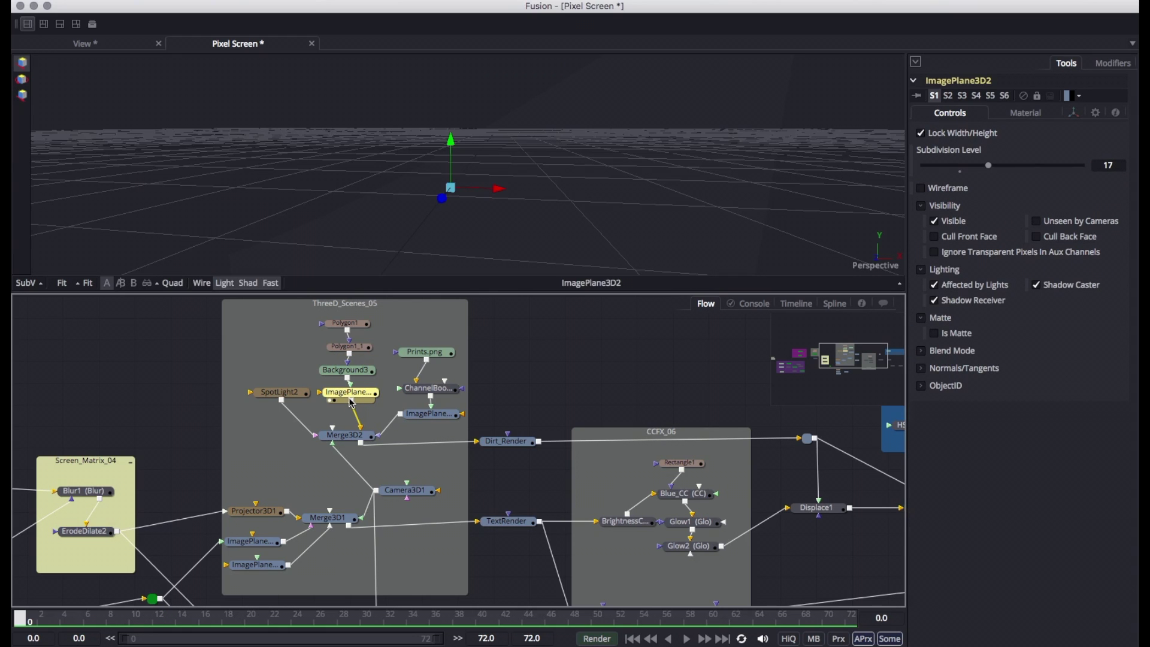
pyautogui.click(429, 358)
pyautogui.click(430, 389)
pyautogui.click(425, 419)
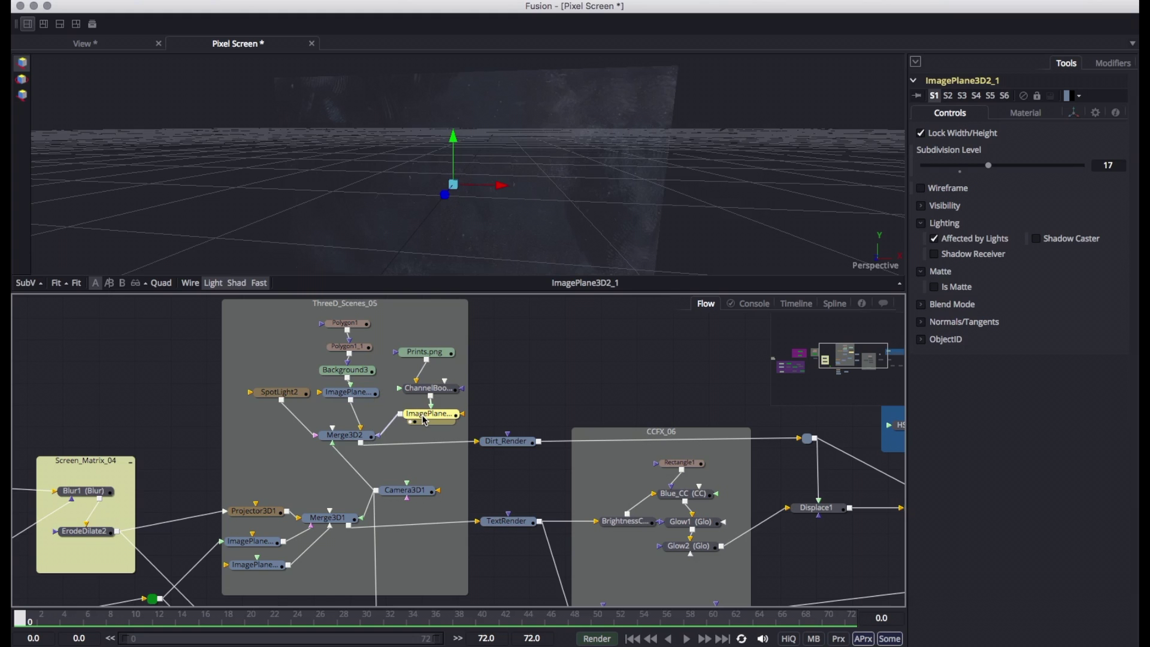
pyautogui.click(353, 434)
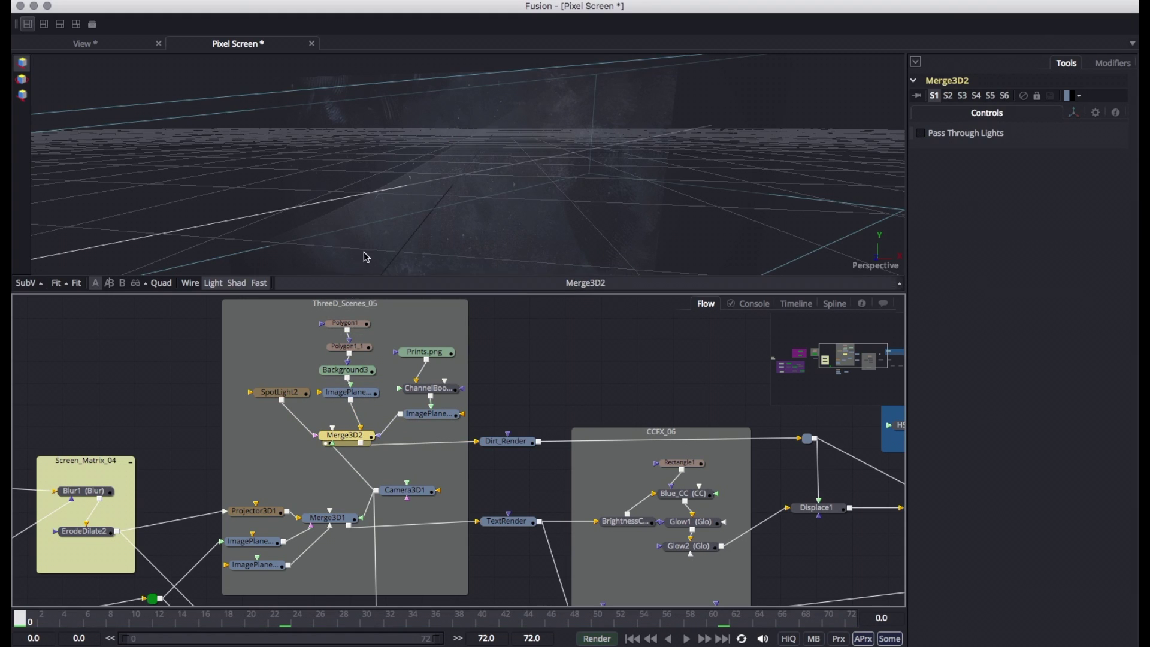
# Step: Examine Camera3D1's motion path in the Merge3D2 scene by scrubbing the animation, stopping at frame 12
pyautogui.click(409, 495)
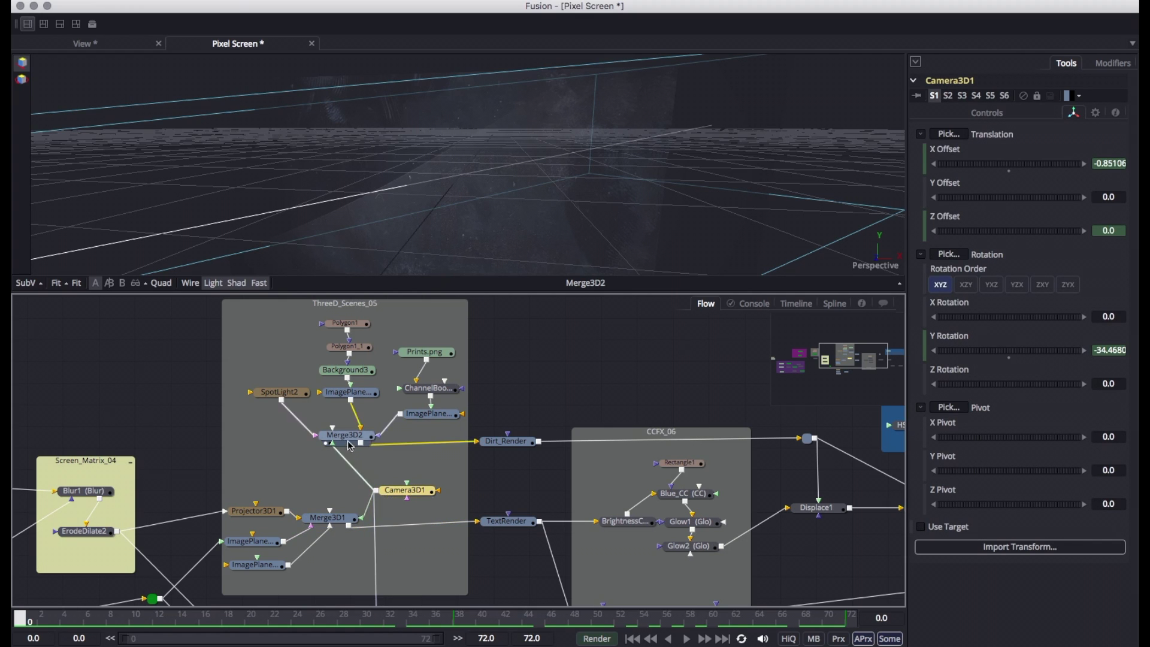
pyautogui.scroll(-5, 406, 181)
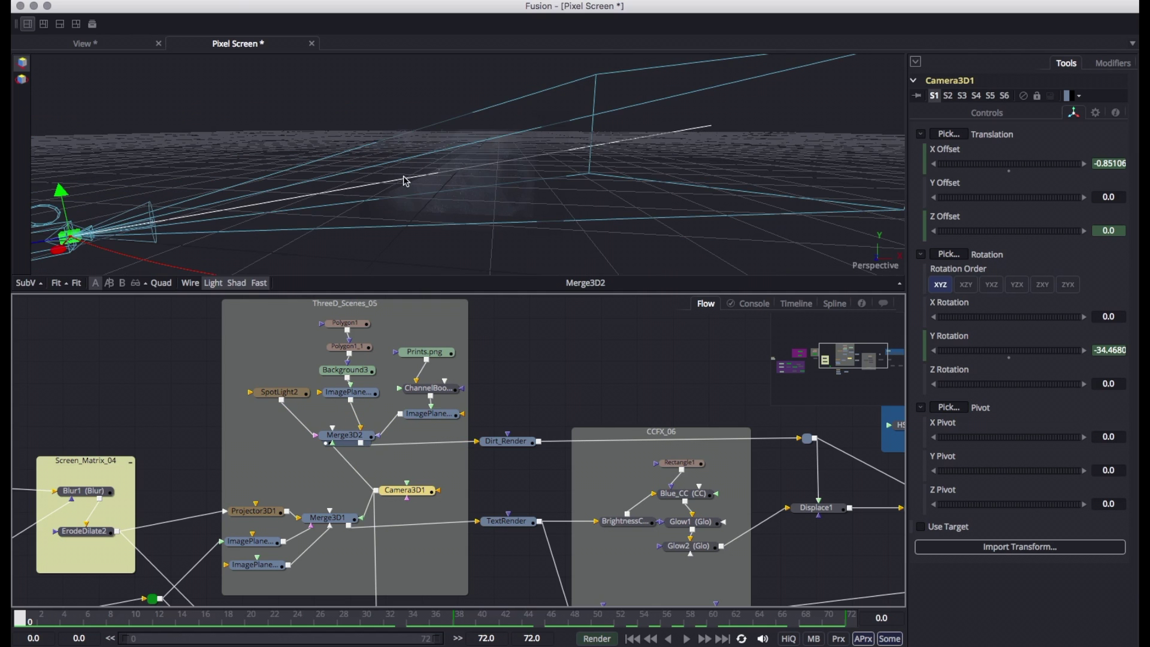
pyautogui.moveTo(343, 250); pyautogui.dragTo(477, 231)
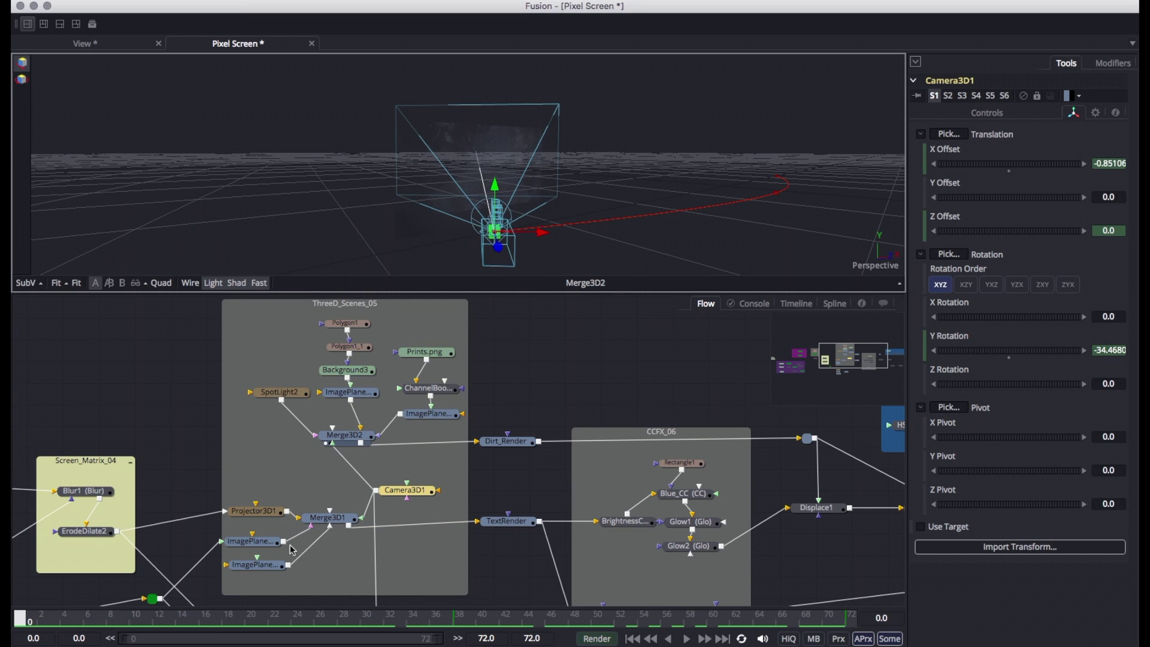
pyautogui.moveTo(85, 616); pyautogui.dragTo(724, 617)
pyautogui.click(702, 639)
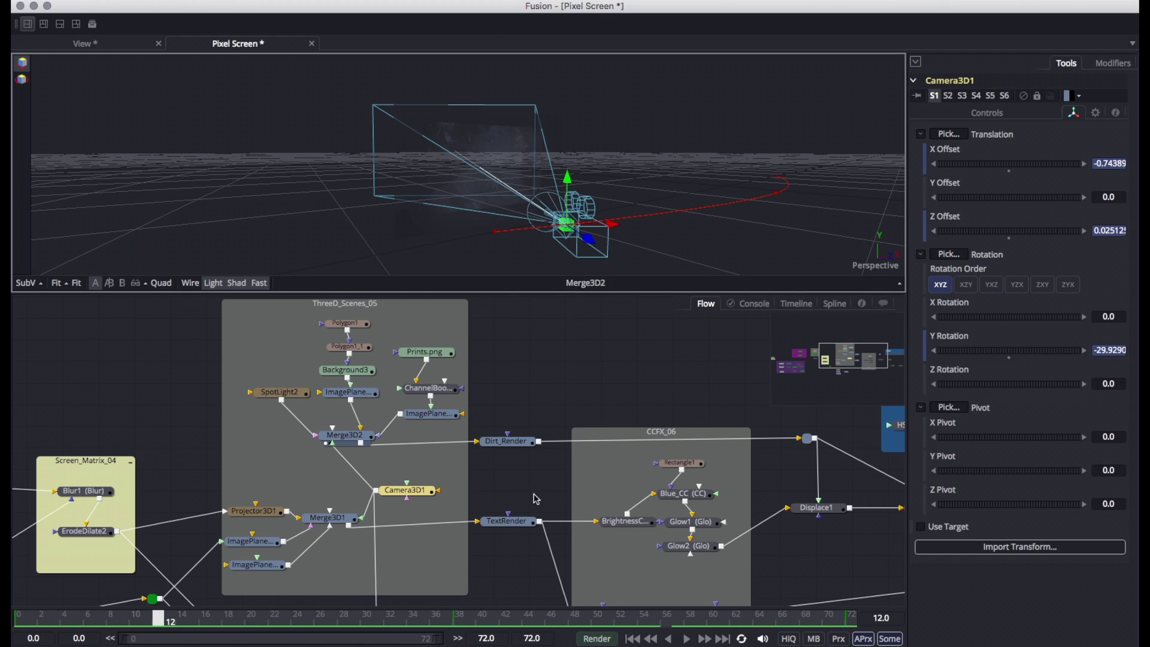
# Step: Compare the Merge3D1 scene with the TextRender output and scrub the rendered animation to frame 57
pyautogui.moveTo(544, 499); pyautogui.dragTo(320, 402)
pyautogui.click(283, 429)
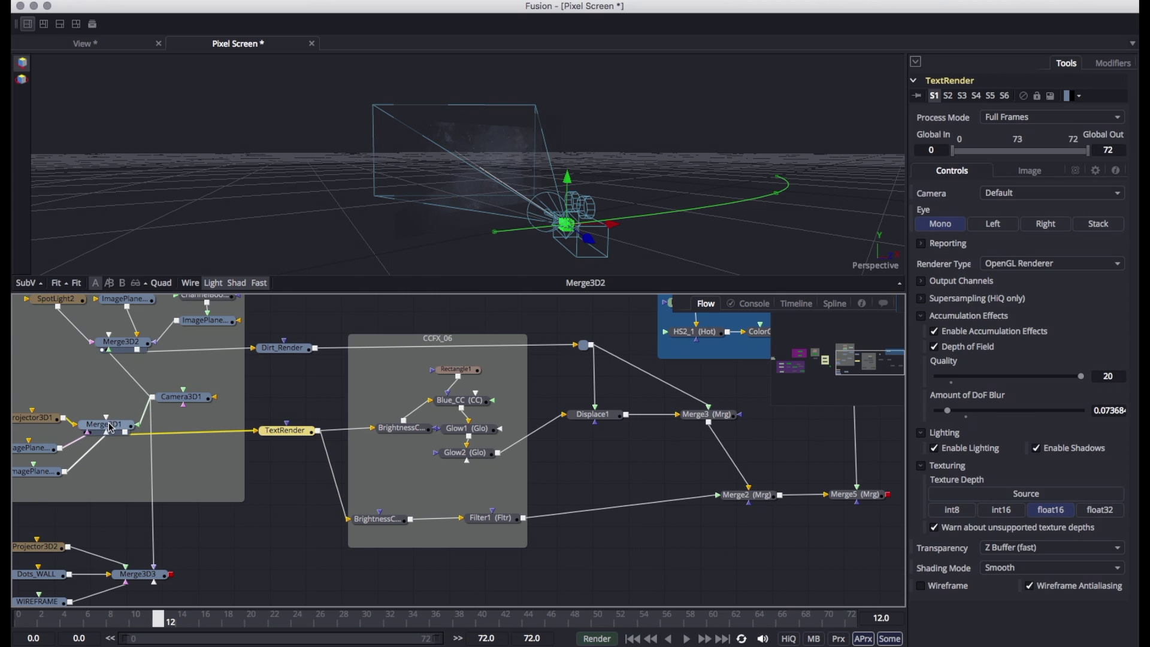
pyautogui.click(110, 427)
pyautogui.press('1')
pyautogui.moveTo(477, 253); pyautogui.dragTo(439, 250)
pyautogui.click(286, 430)
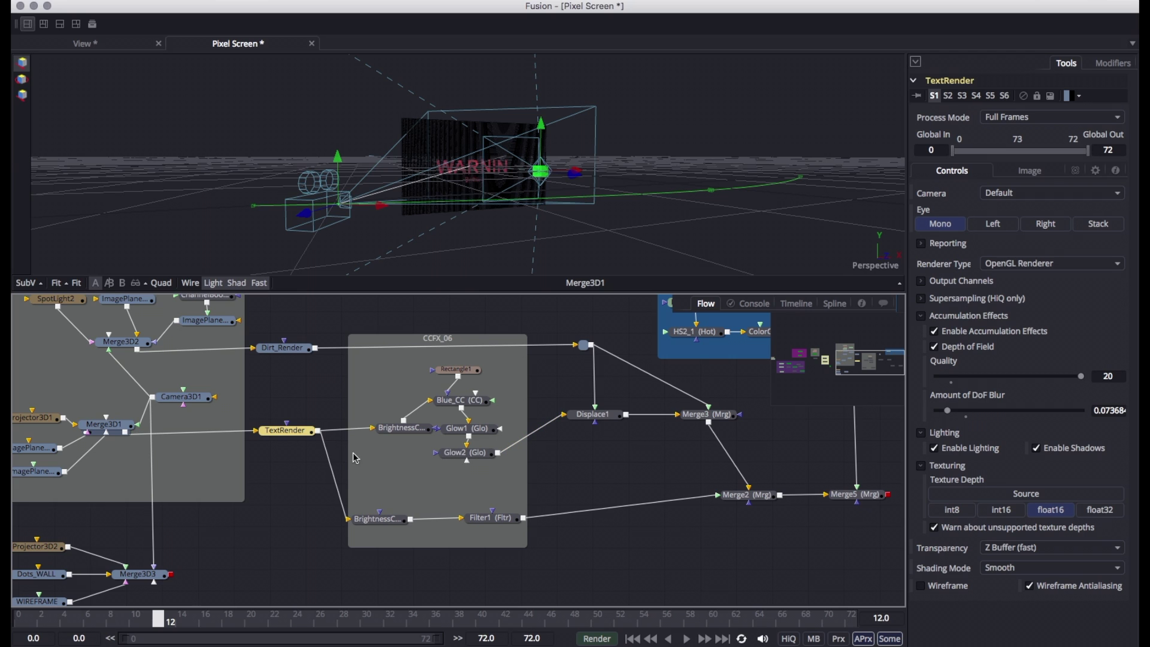
pyautogui.press('1')
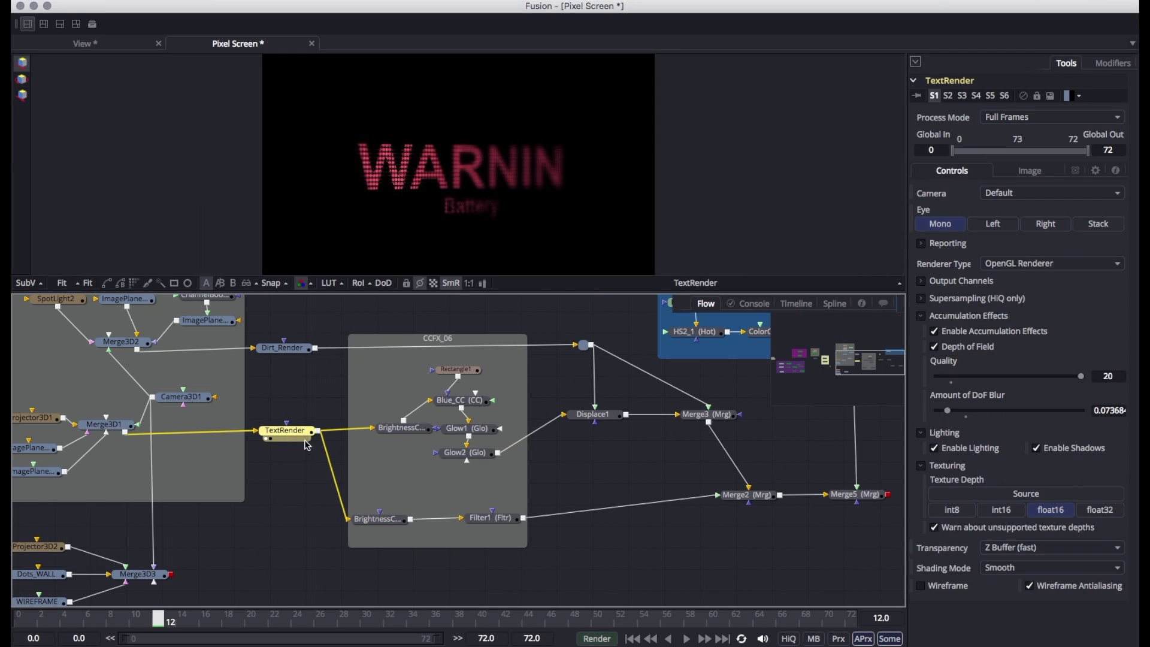
pyautogui.moveTo(68, 623); pyautogui.dragTo(679, 643)
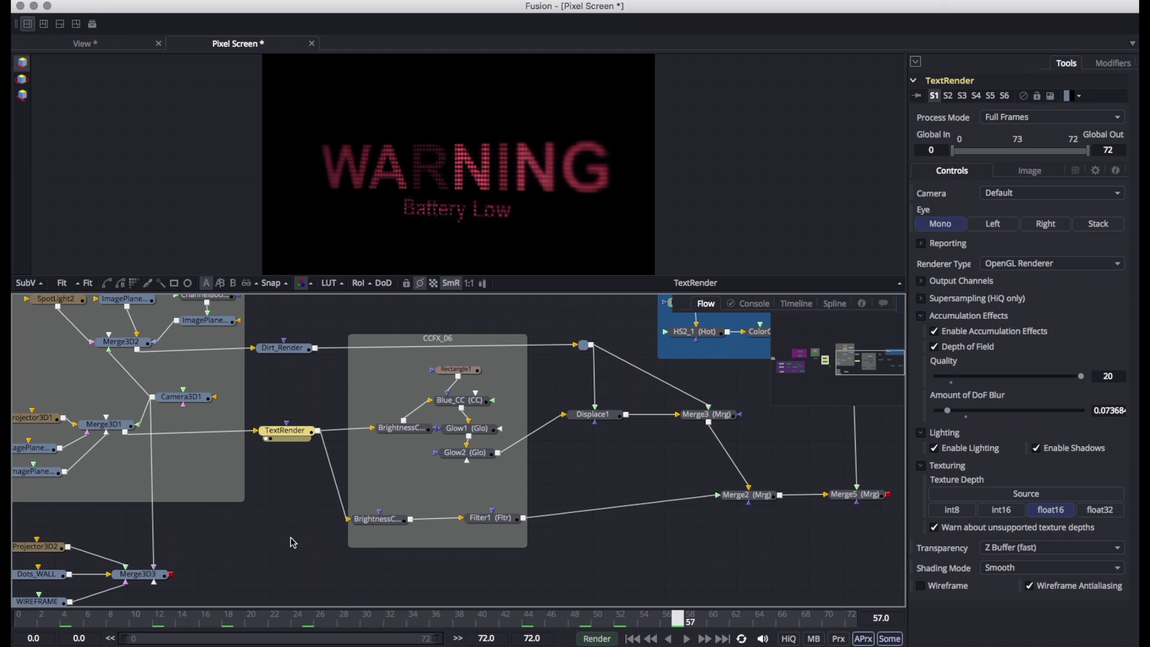
# Step: Add a Renderer 3D node below the CCFX_06 branch's TextRender, feed it from Merge3D1 and view its output
pyautogui.click(272, 559)
pyautogui.hotkey('shift', 'space')
pyautogui.write('re')
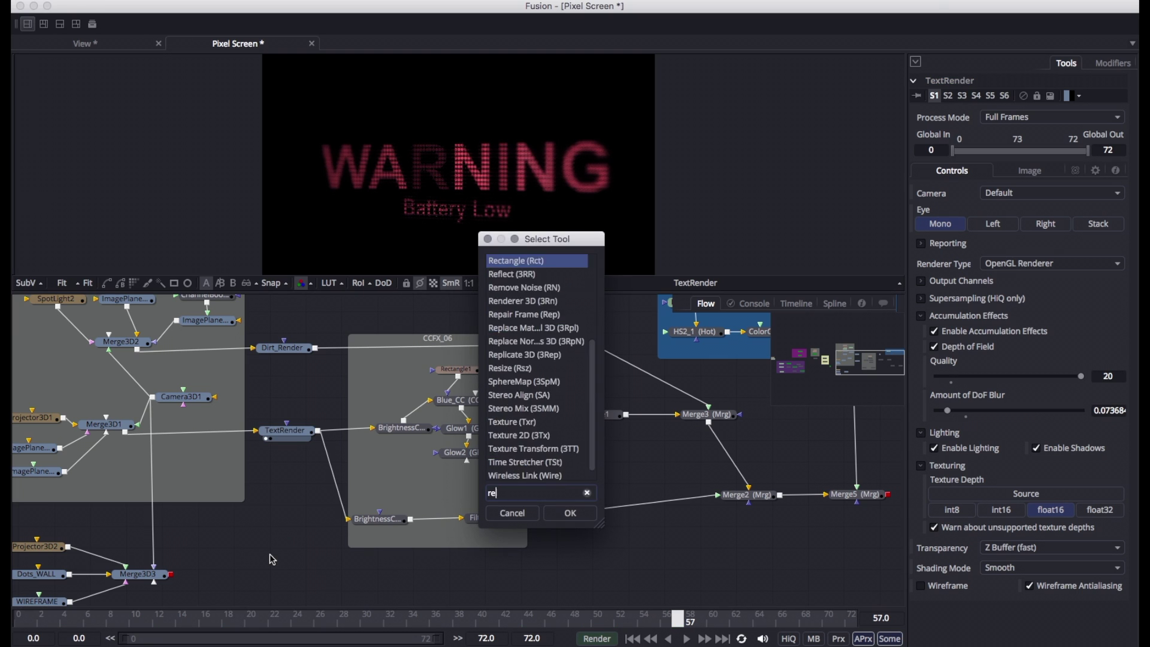
pyautogui.write('nd')
pyautogui.press('Return')
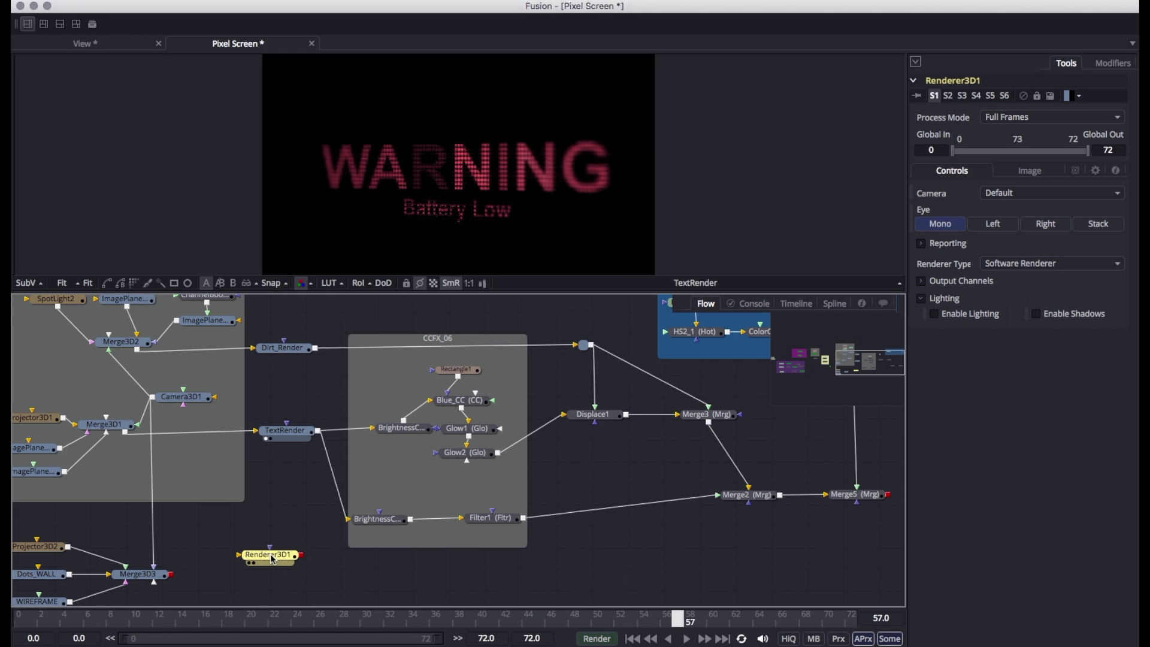
pyautogui.moveTo(125, 433); pyautogui.dragTo(258, 563)
pyautogui.click(251, 563)
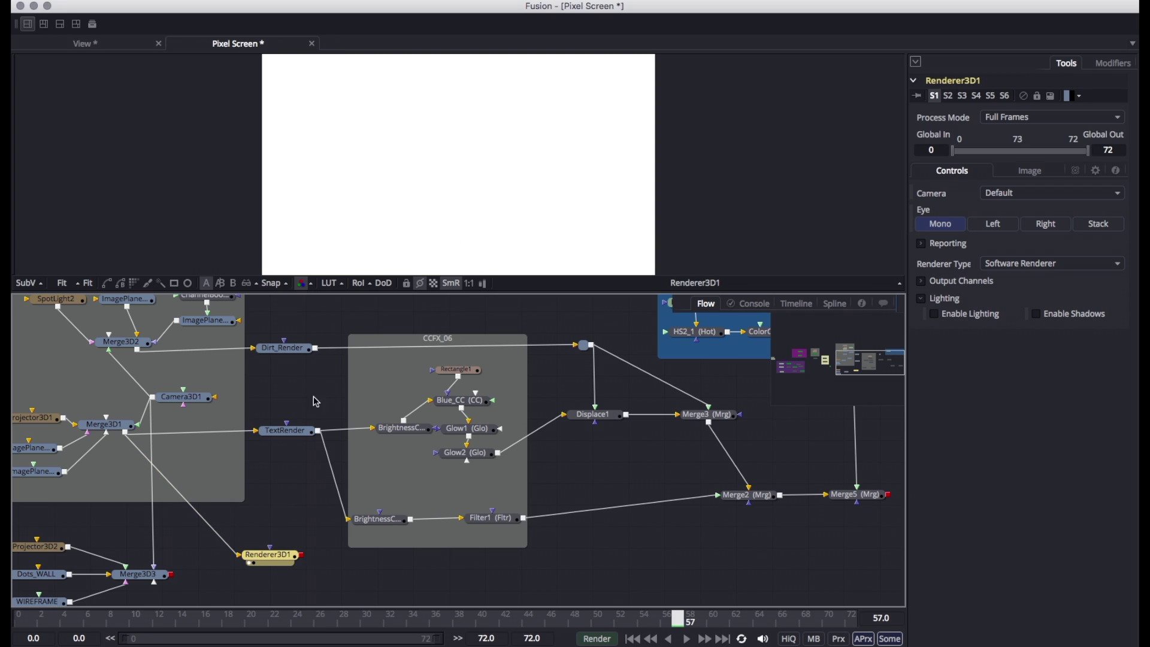
# Step: Align Renderer3D1 beneath TextRender and set its renderer type to OpenGL Renderer
pyautogui.moveTo(271, 555); pyautogui.dragTo(288, 552)
pyautogui.click(1006, 275)
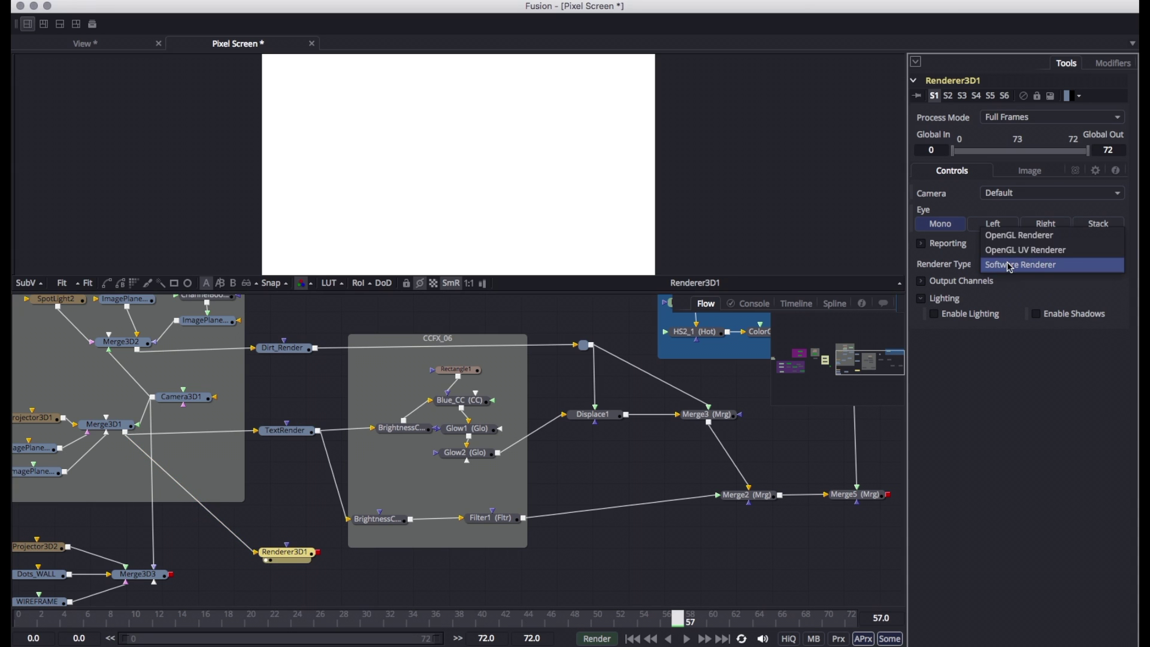
pyautogui.click(1011, 241)
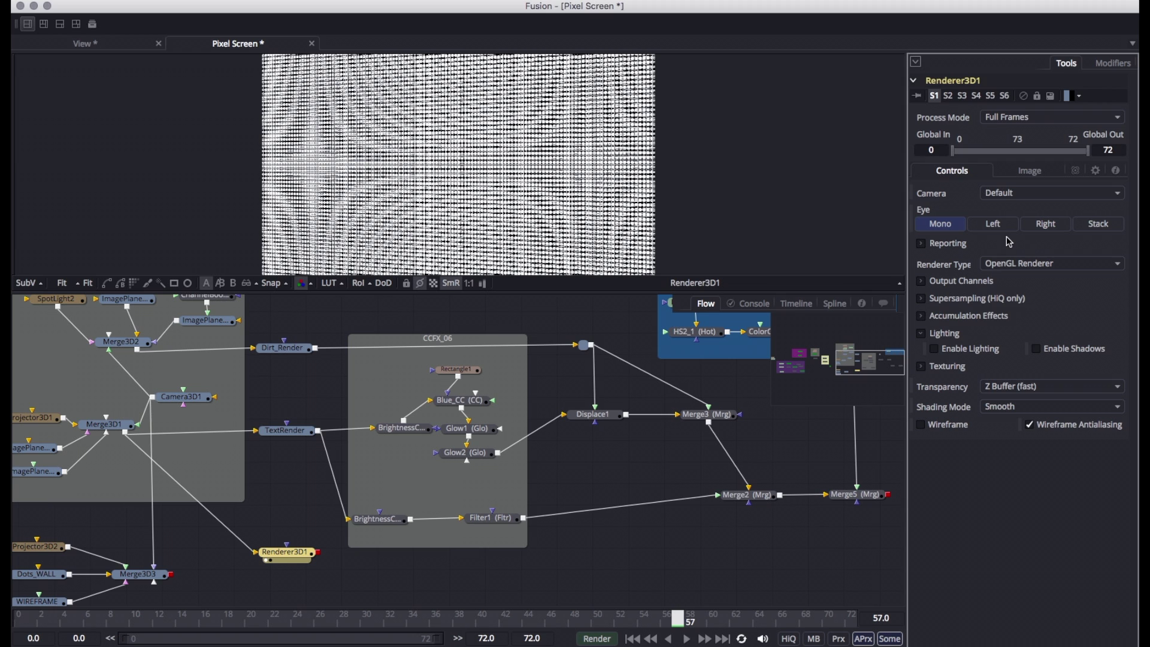
# Step: Enable lighting, shadows and accumulation effects with depth of field on Renderer3D1
pyautogui.click(969, 349)
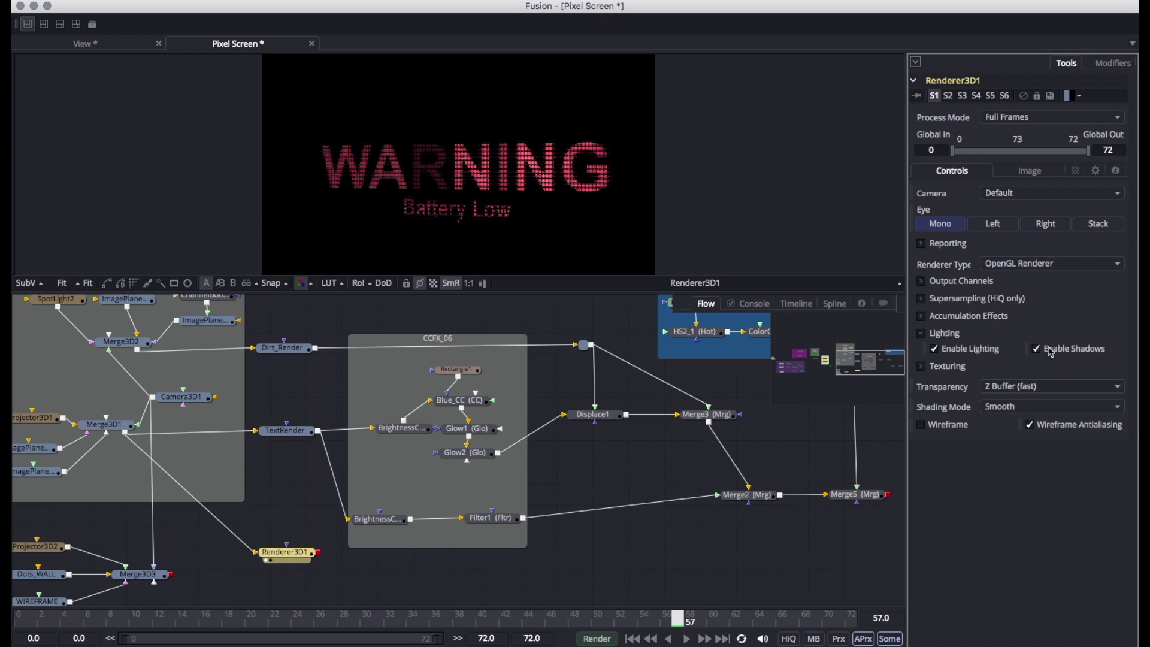
pyautogui.click(921, 317)
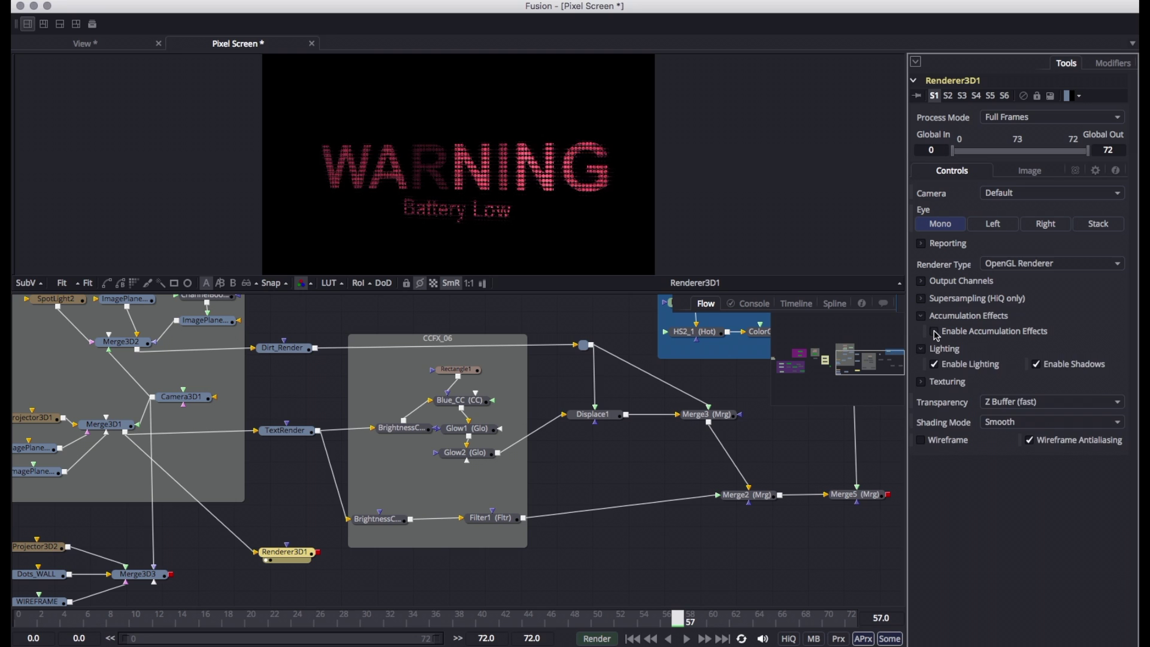
pyautogui.click(935, 332)
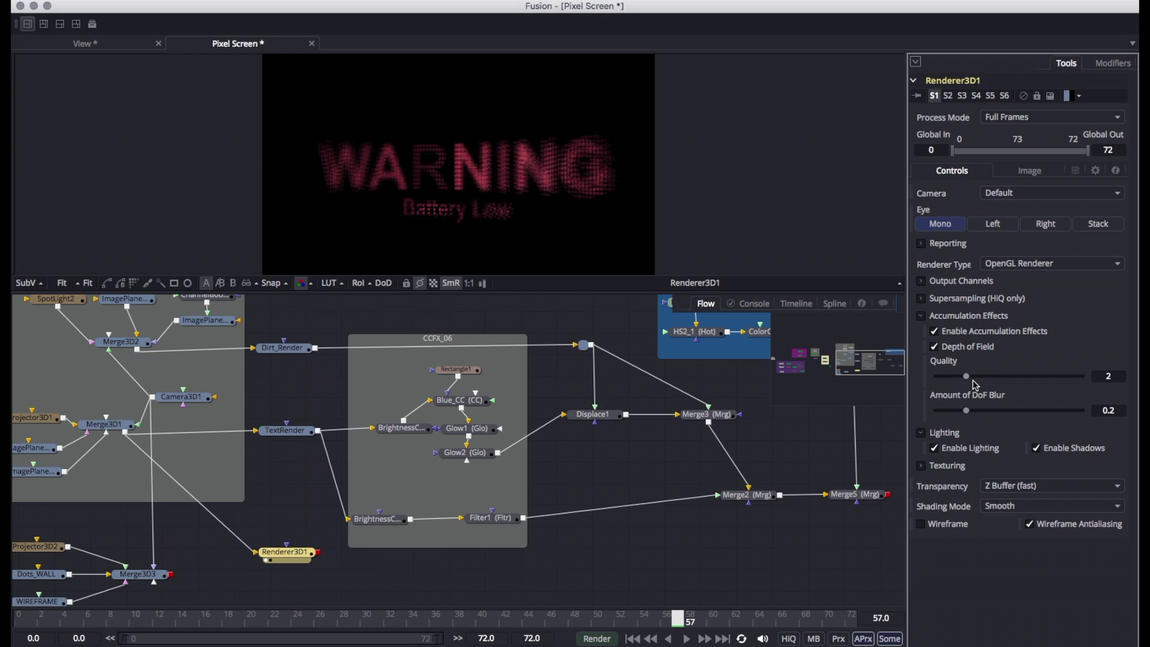
# Step: Set Renderer3D1's depth of field quality to 20 and its amount of DoF blur to 0.0765
pyautogui.click(1109, 377)
pyautogui.write('20')
pyautogui.press('Tab')
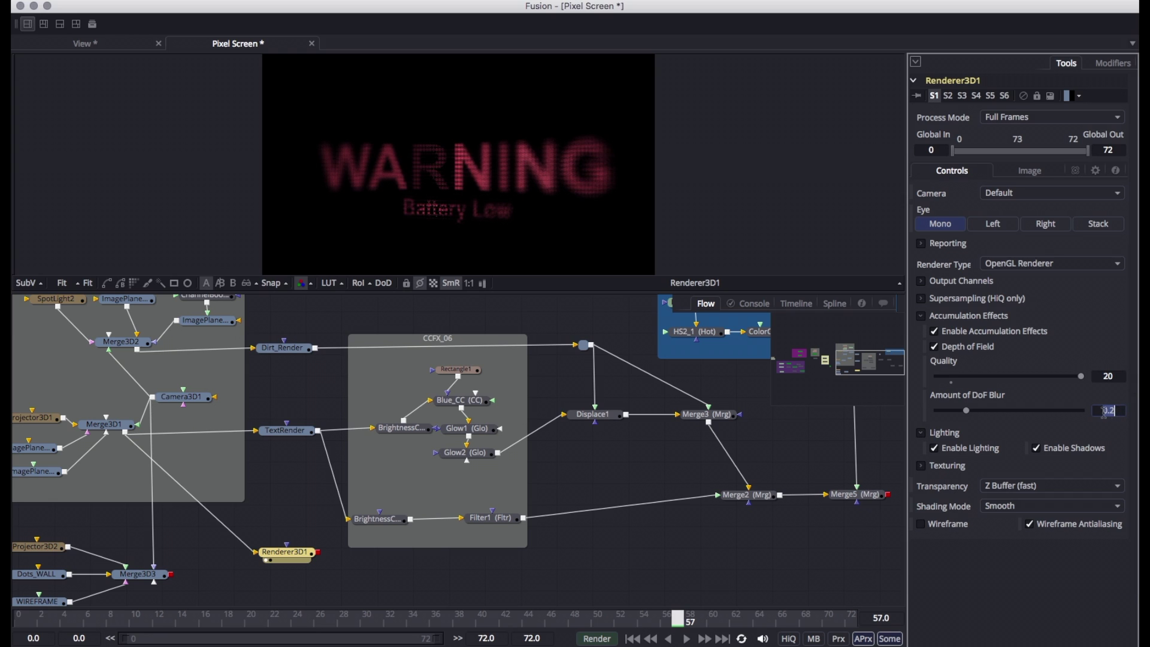
pyautogui.write('.0765')
pyautogui.press('Return')
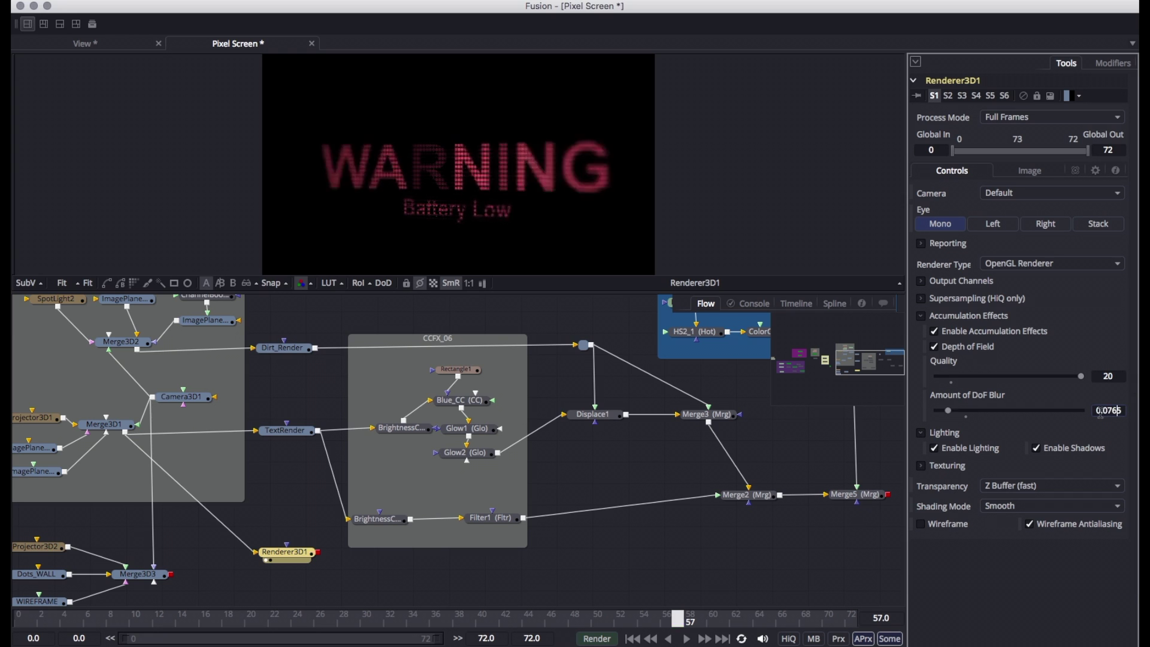
# Step: View the Merge3D1 scene, show Camera3D1's plane of focus and scrub the animation to frame 15
pyautogui.moveTo(233, 582); pyautogui.dragTo(345, 562)
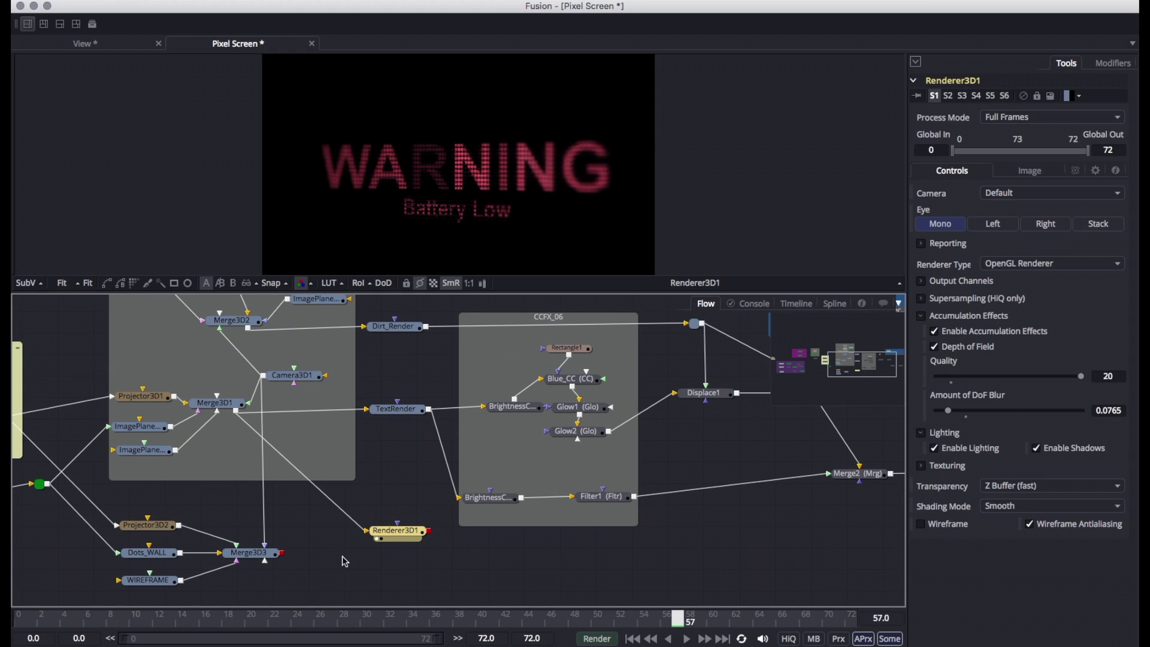
pyautogui.click(298, 376)
pyautogui.moveTo(216, 403); pyautogui.dragTo(552, 245)
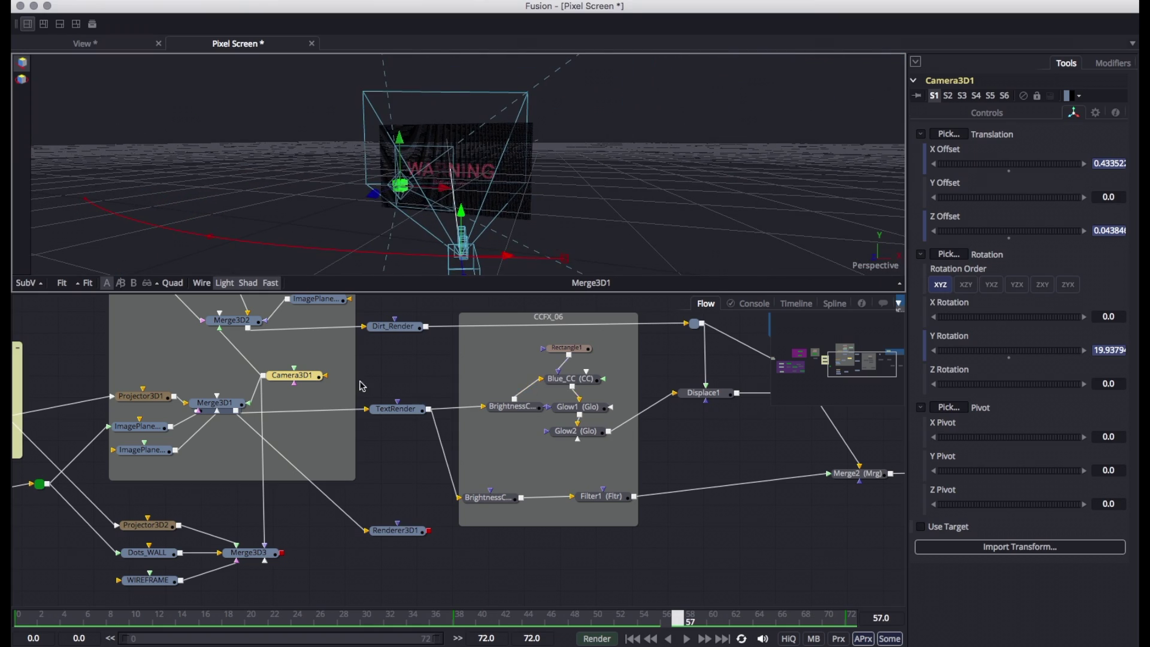
pyautogui.click(984, 118)
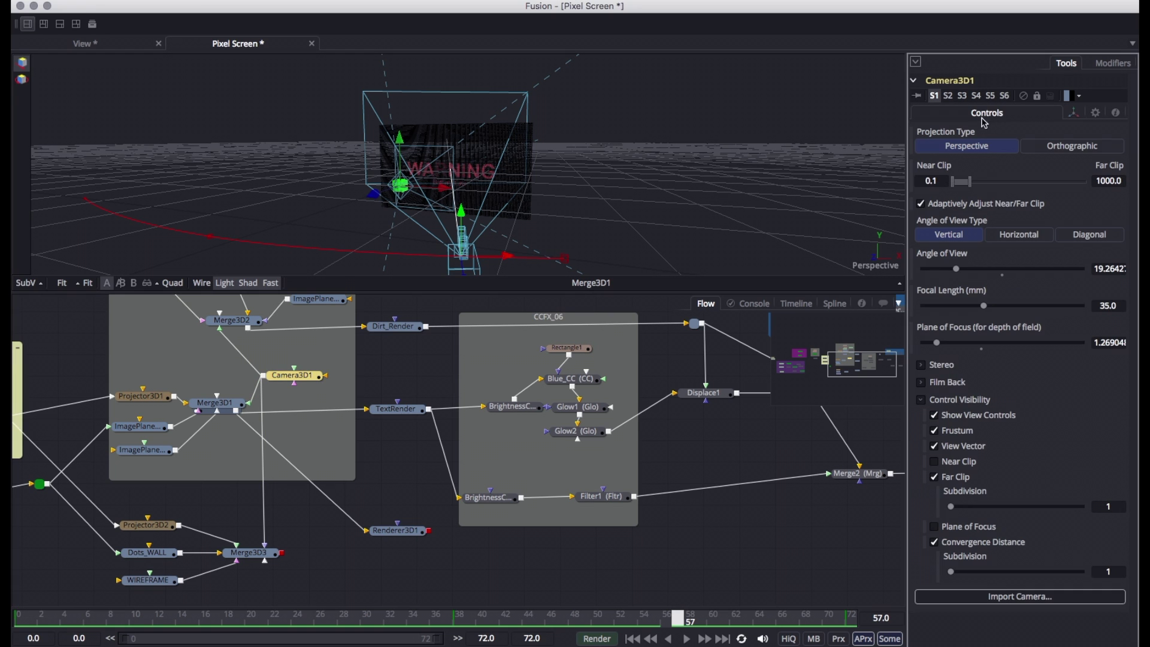
pyautogui.click(936, 527)
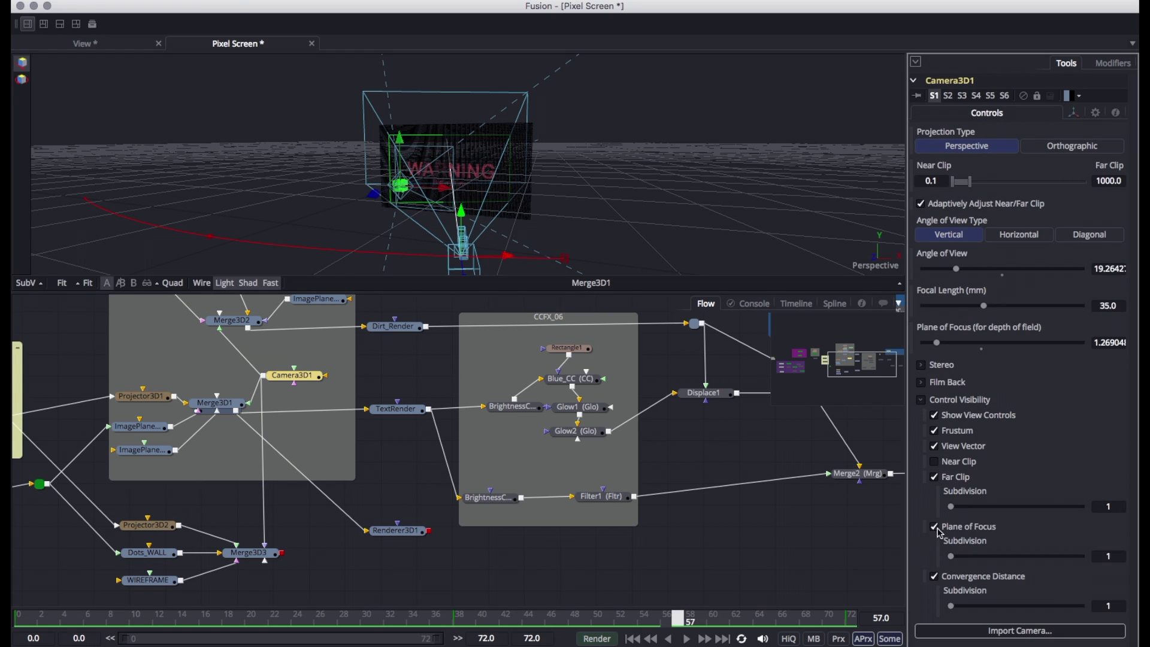
pyautogui.moveTo(674, 200); pyautogui.dragTo(710, 215)
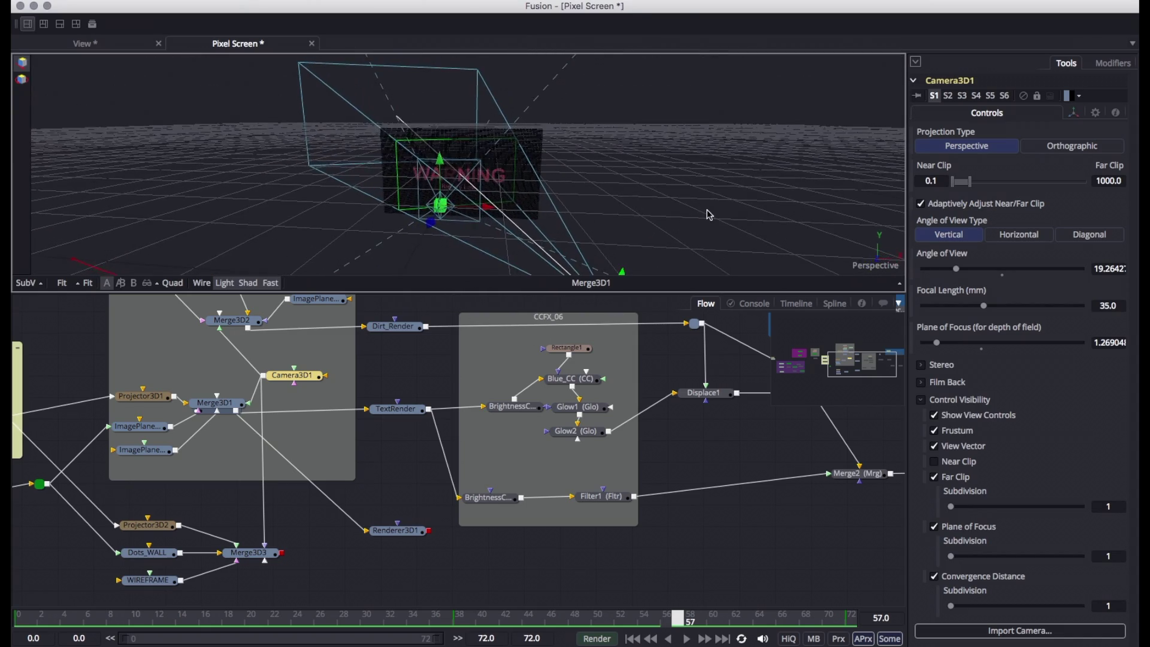
pyautogui.moveTo(336, 616); pyautogui.dragTo(151, 617)
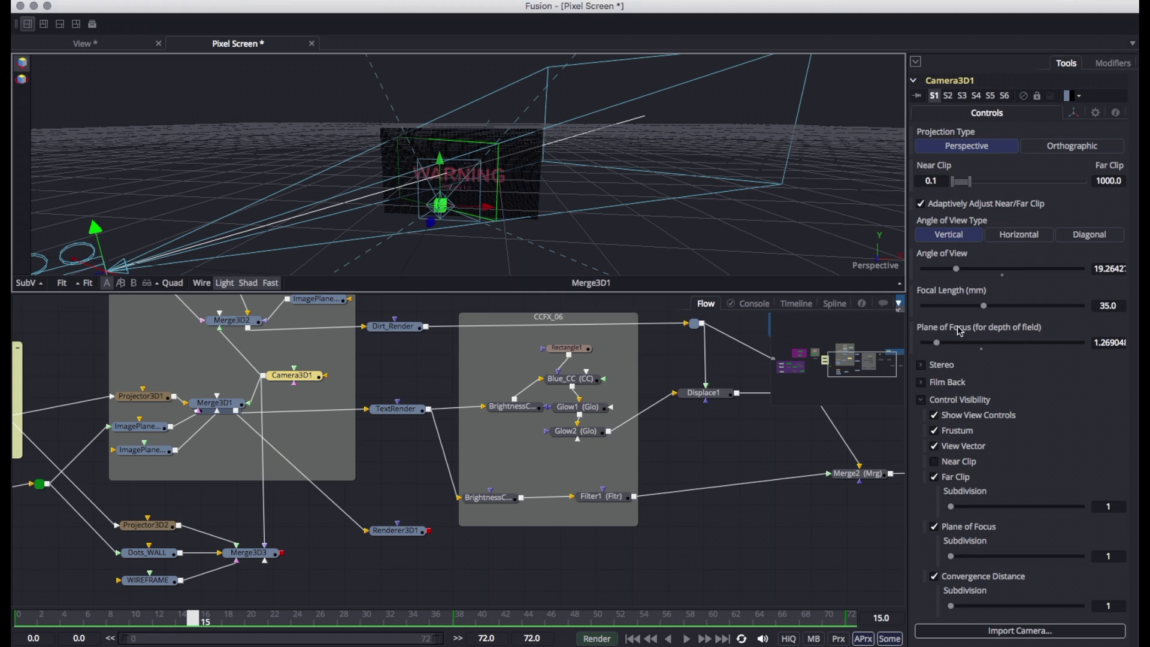
# Step: Try a shorter plane of focus distance on Camera3D1, undo it and view Renderer3D1's output
pyautogui.moveTo(937, 343)
pyautogui.mouseDown()
pyautogui.moveTo(990, 342)
pyautogui.moveTo(925, 341)
pyautogui.mouseUp()
pyautogui.press('super+z')
pyautogui.click(403, 532)
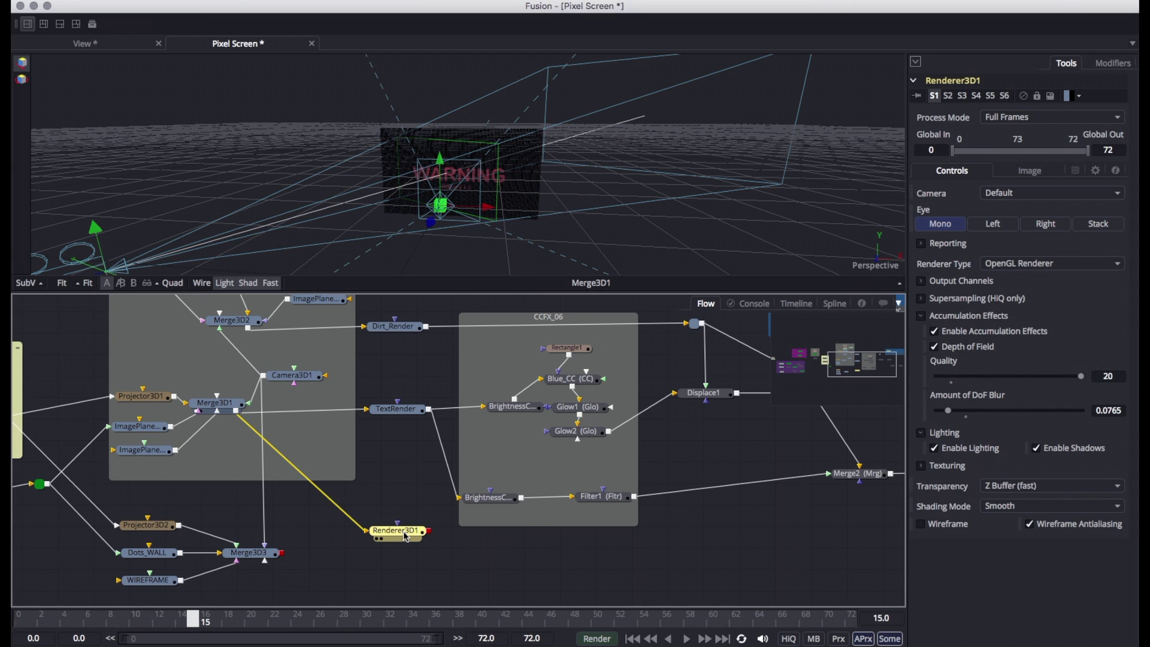
pyautogui.press('1')
pyautogui.moveTo(411, 522); pyautogui.dragTo(412, 525)
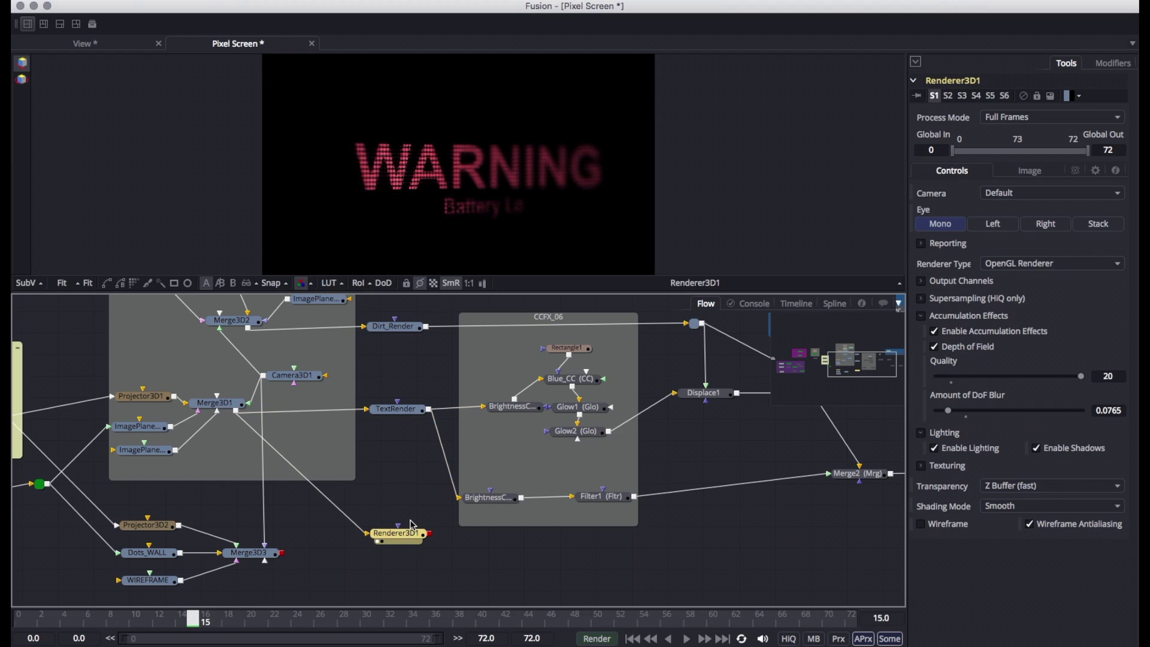
# Step: Review the Dirt_Render output up to frame 29 and the TextRender output up to frame 48
pyautogui.moveTo(460, 555); pyautogui.dragTo(359, 586)
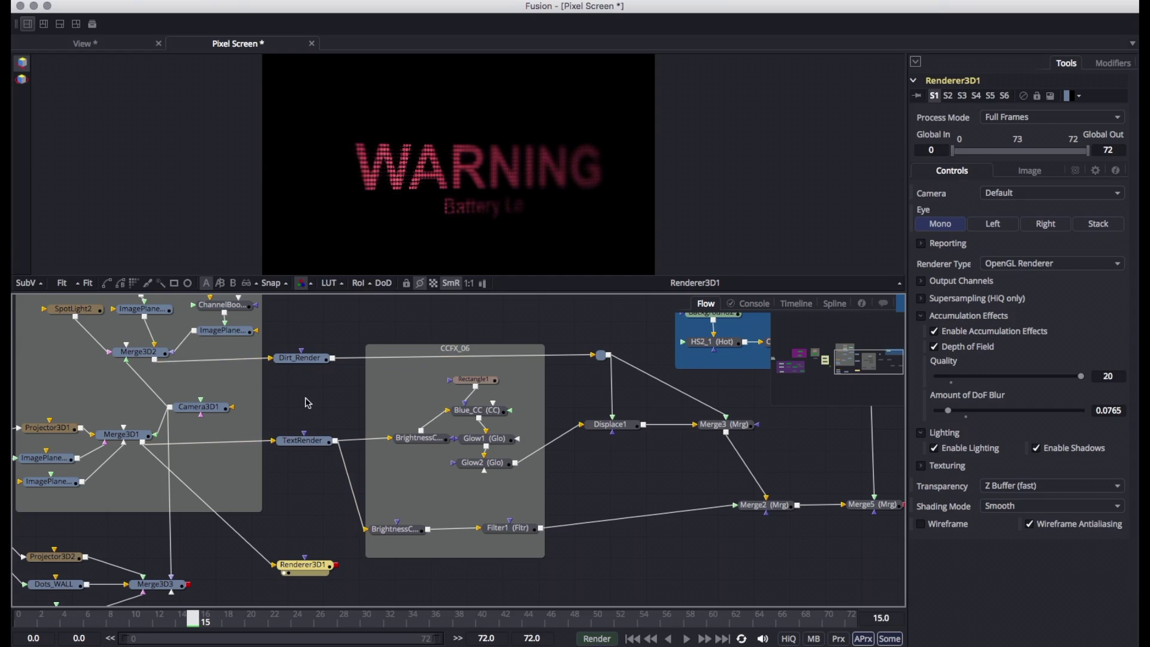
pyautogui.click(304, 365)
pyautogui.press('1')
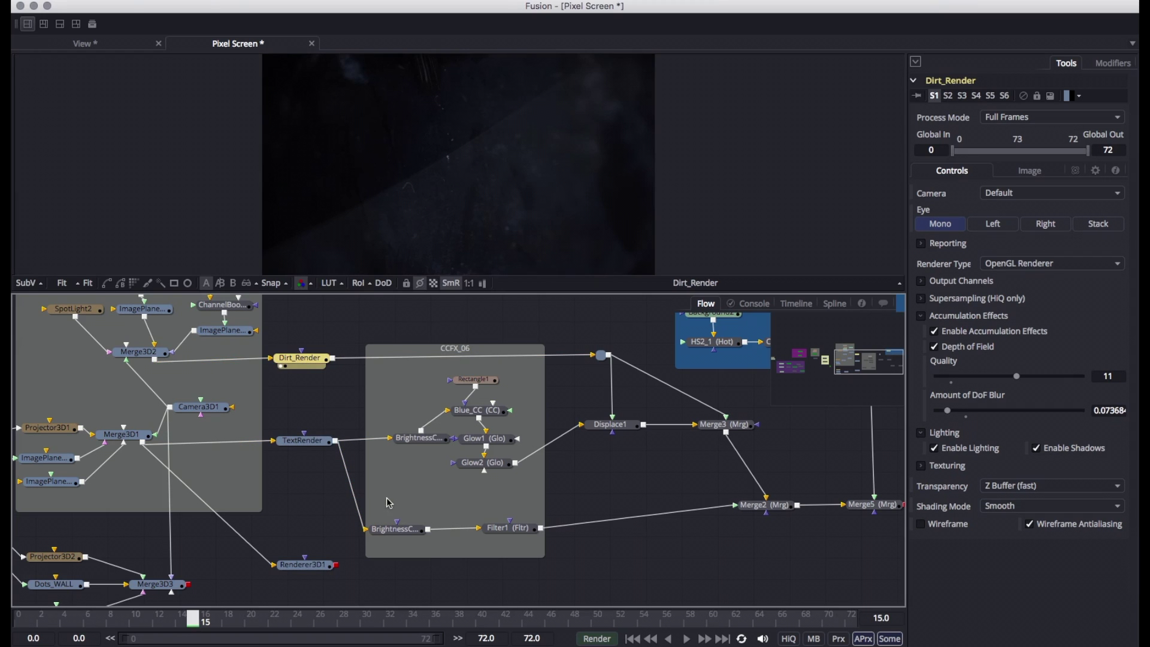
pyautogui.click(68, 627)
pyautogui.moveTo(67, 627); pyautogui.dragTo(354, 623)
pyautogui.click(308, 444)
pyautogui.press('1')
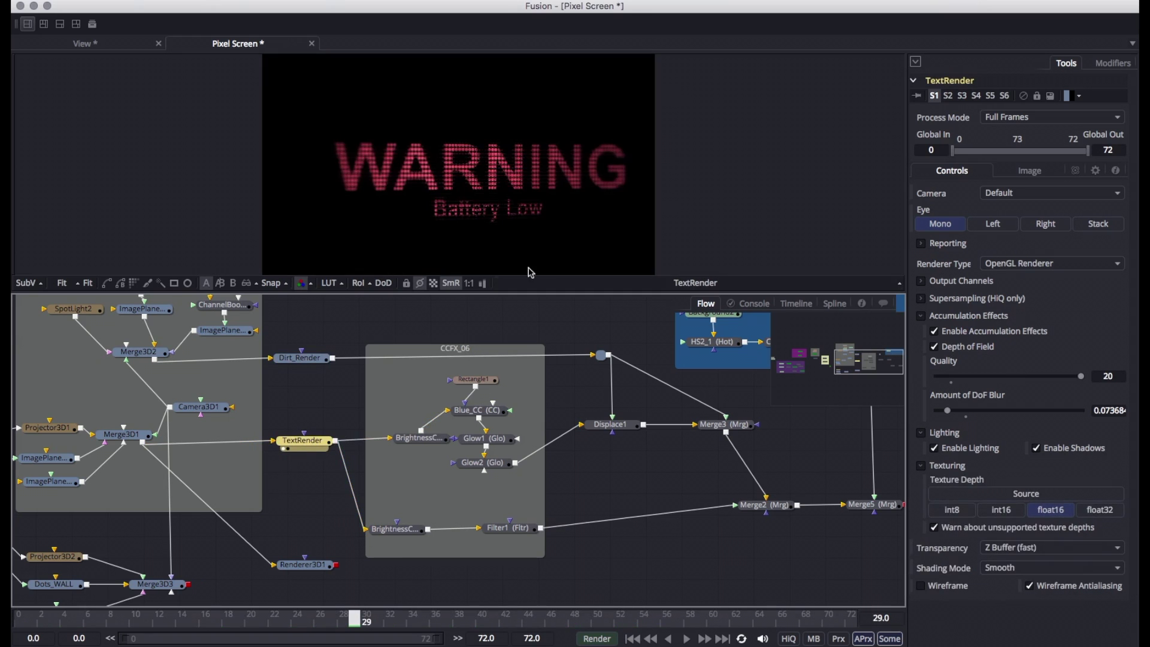
pyautogui.moveTo(197, 623); pyautogui.dragTo(577, 638)
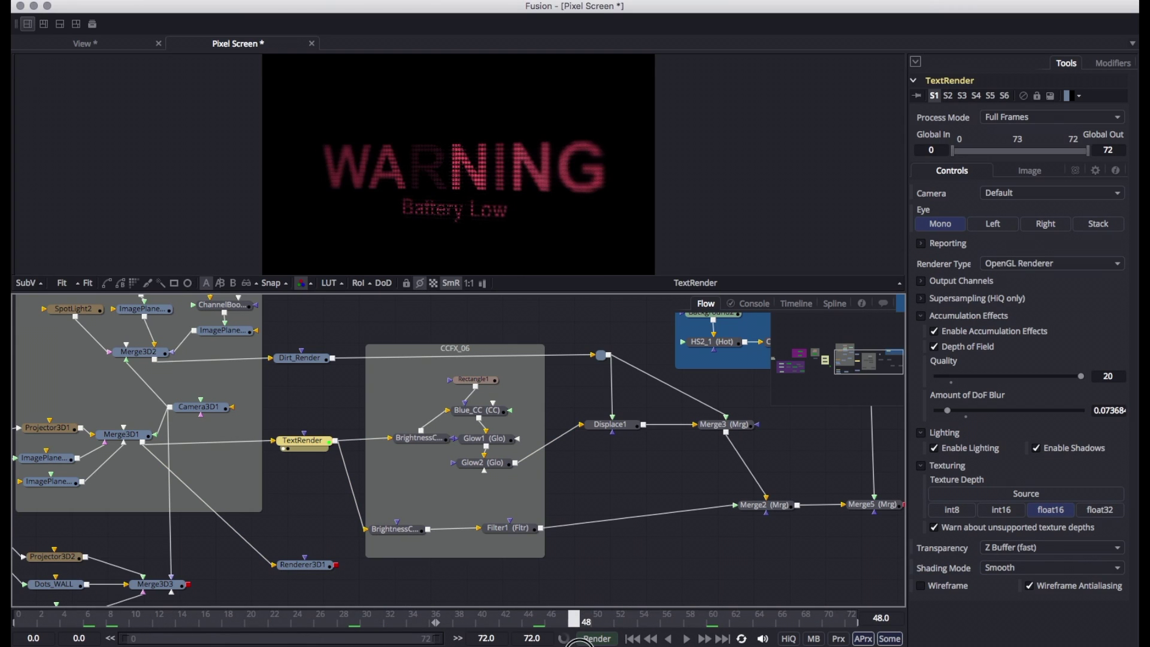
# Step: View BrightnessContrast1's output, scrub to frame 44 and move the node up level with Blue_CC
pyautogui.moveTo(566, 486); pyautogui.dragTo(390, 492)
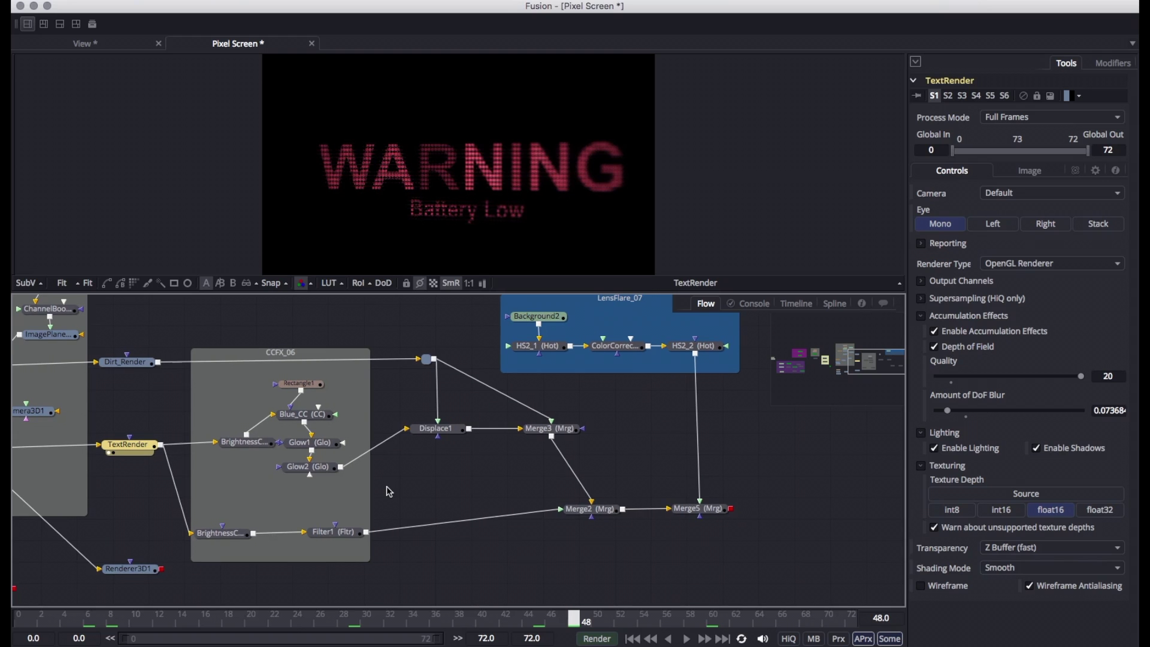
pyautogui.click(245, 443)
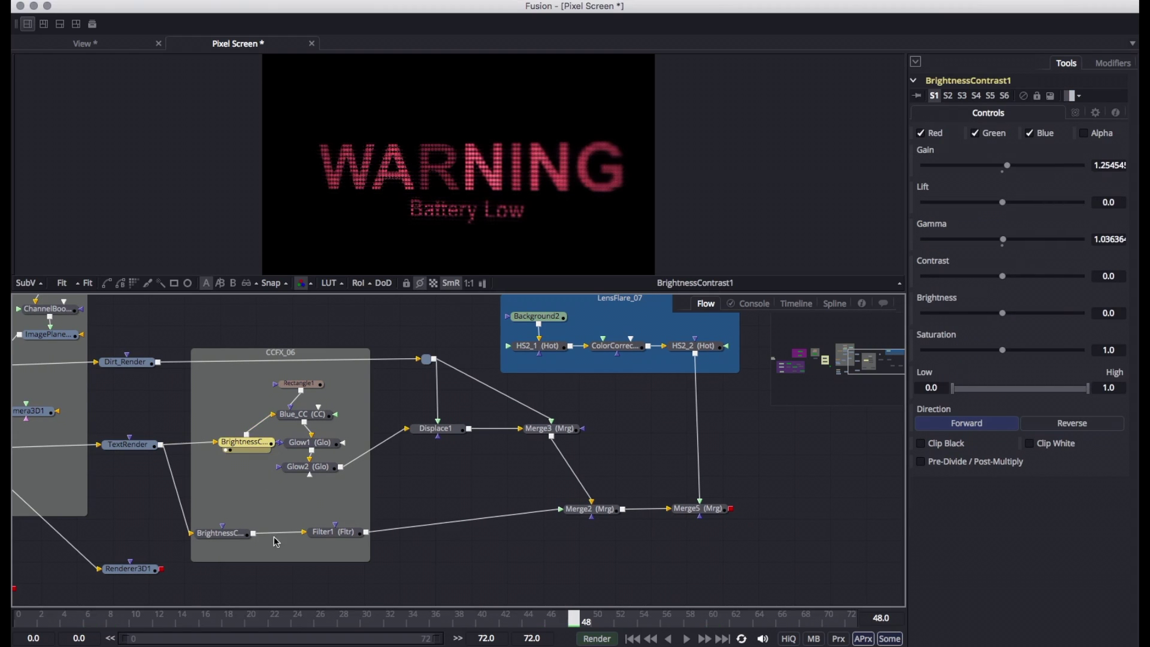
pyautogui.moveTo(208, 624); pyautogui.dragTo(529, 618)
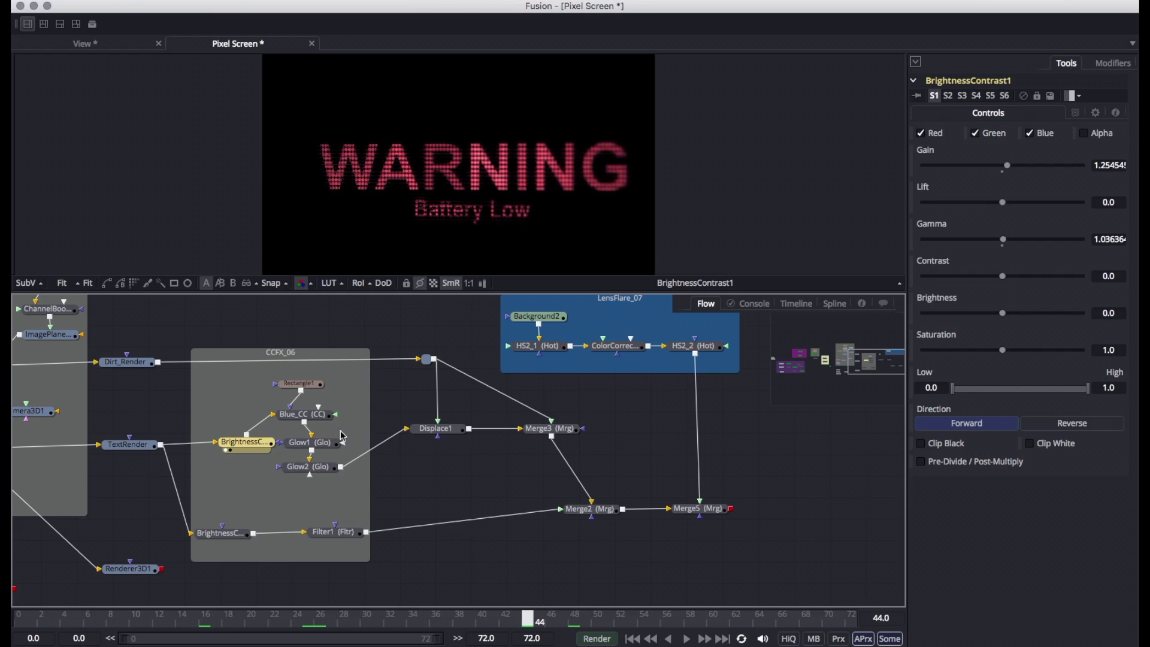
pyautogui.moveTo(246, 443); pyautogui.dragTo(229, 415)
# Step: Examine Blue_CC's output with and without its Rectangle1 mask, then check the mask's area while scrubbing to frame 40
pyautogui.click(312, 419)
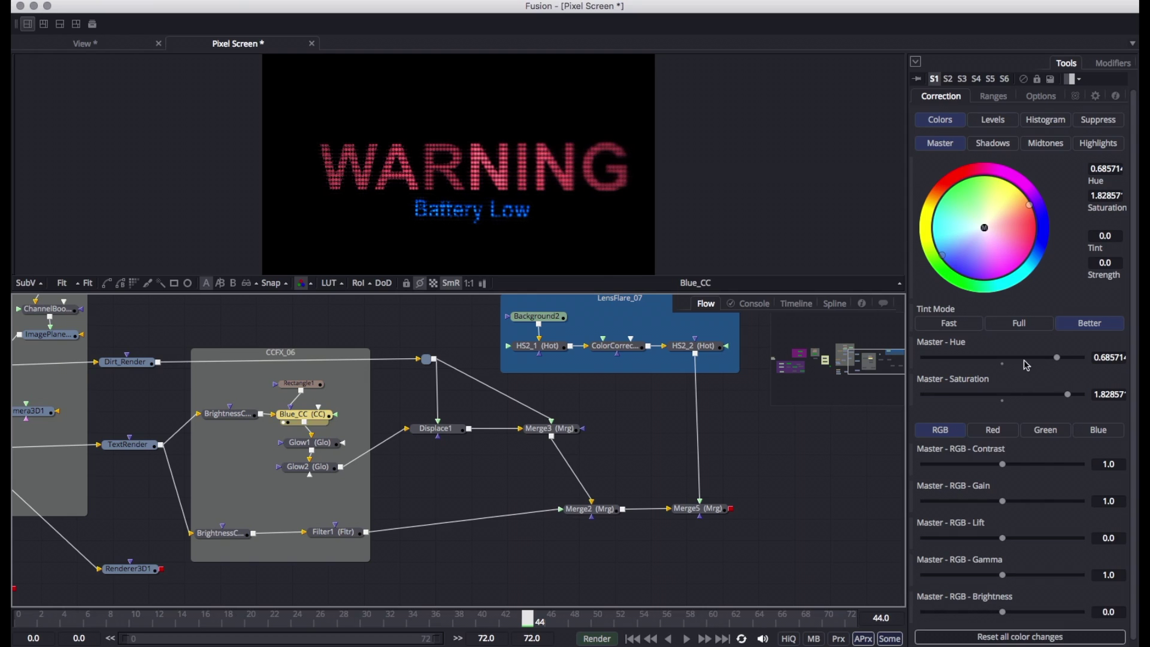
pyautogui.click(293, 408)
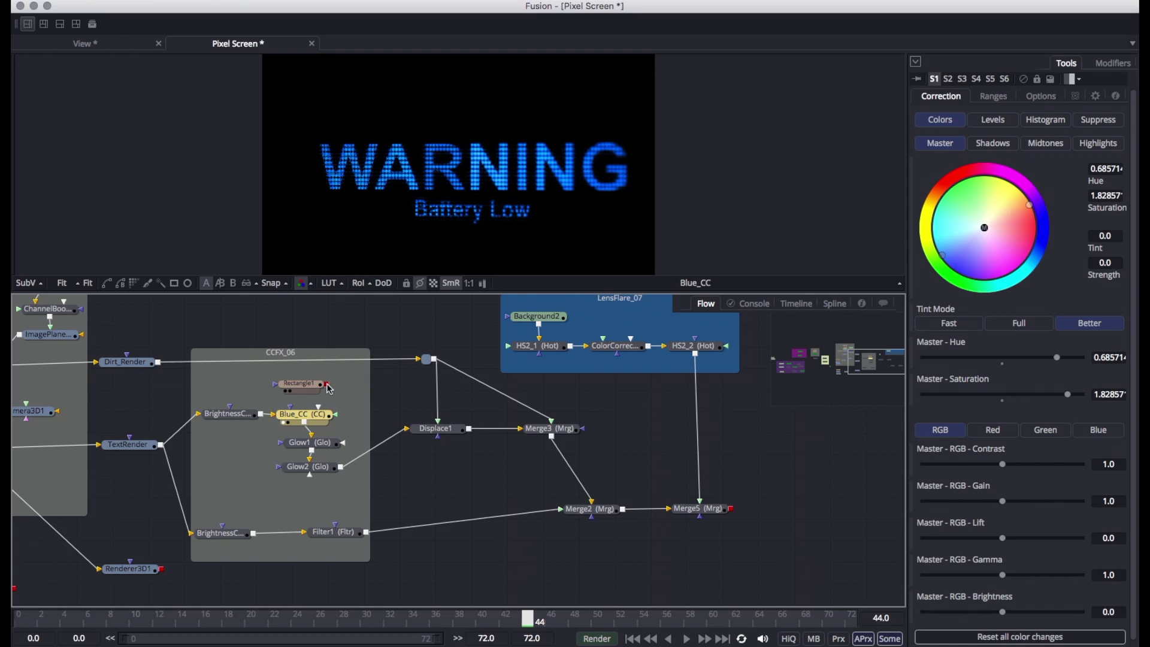
pyautogui.moveTo(329, 389); pyautogui.dragTo(292, 412)
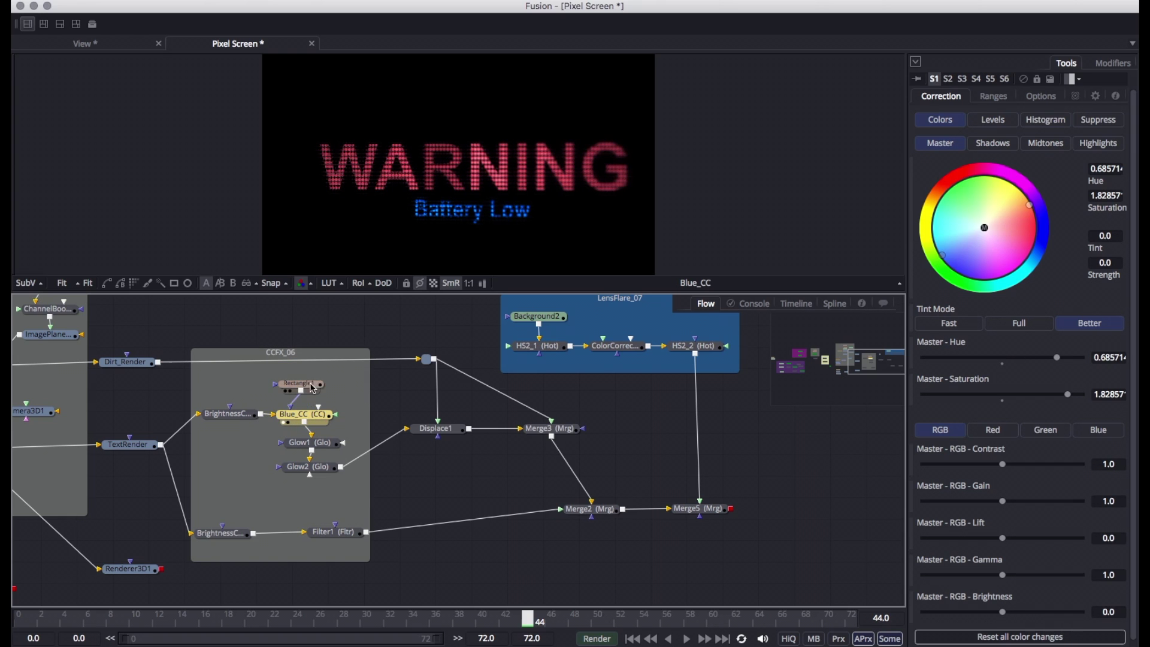
pyautogui.click(312, 388)
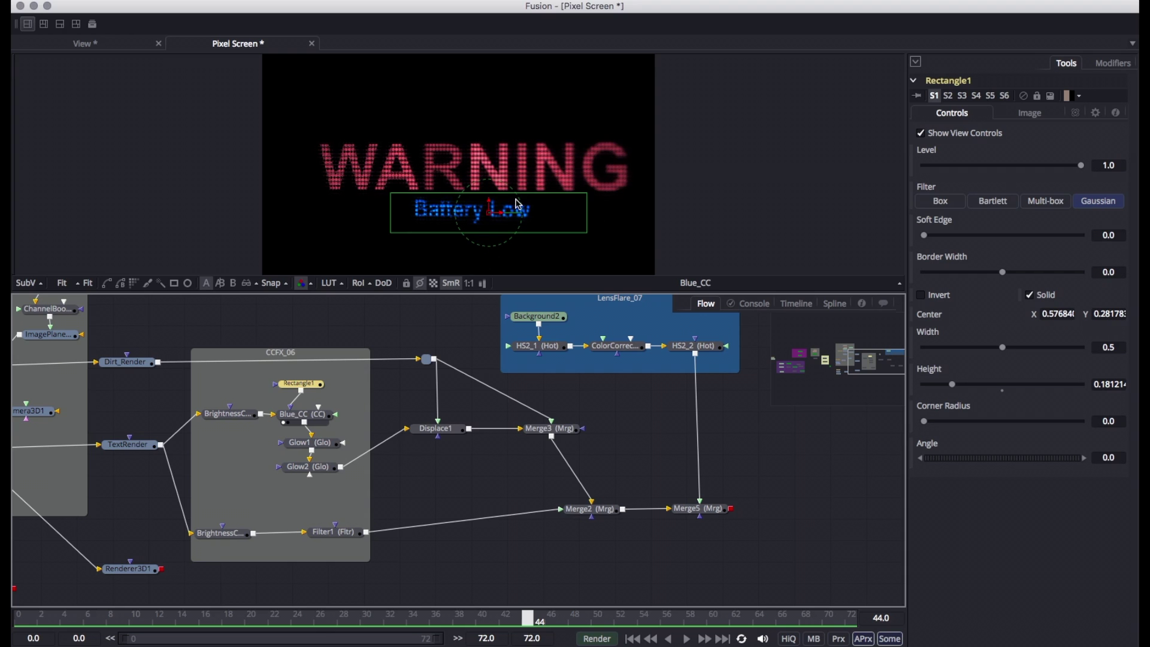
pyautogui.moveTo(234, 619); pyautogui.dragTo(484, 622)
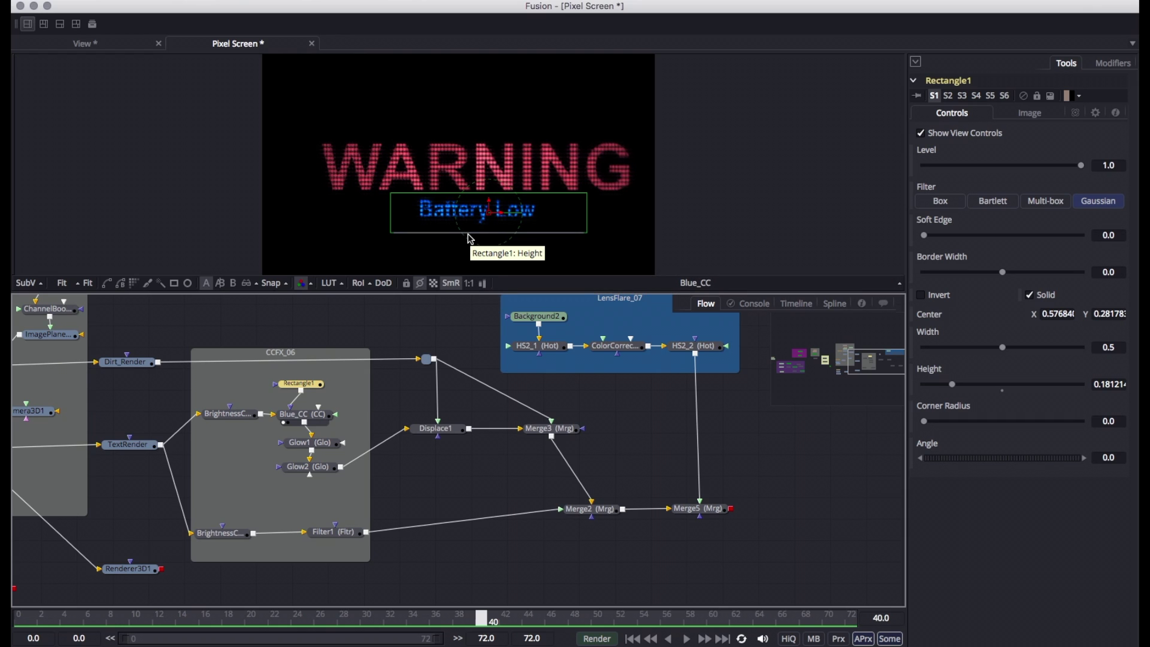
# Step: Compare the outputs and settings of Glow1 and Glow2 in the CCFX_06 group
pyautogui.click(321, 448)
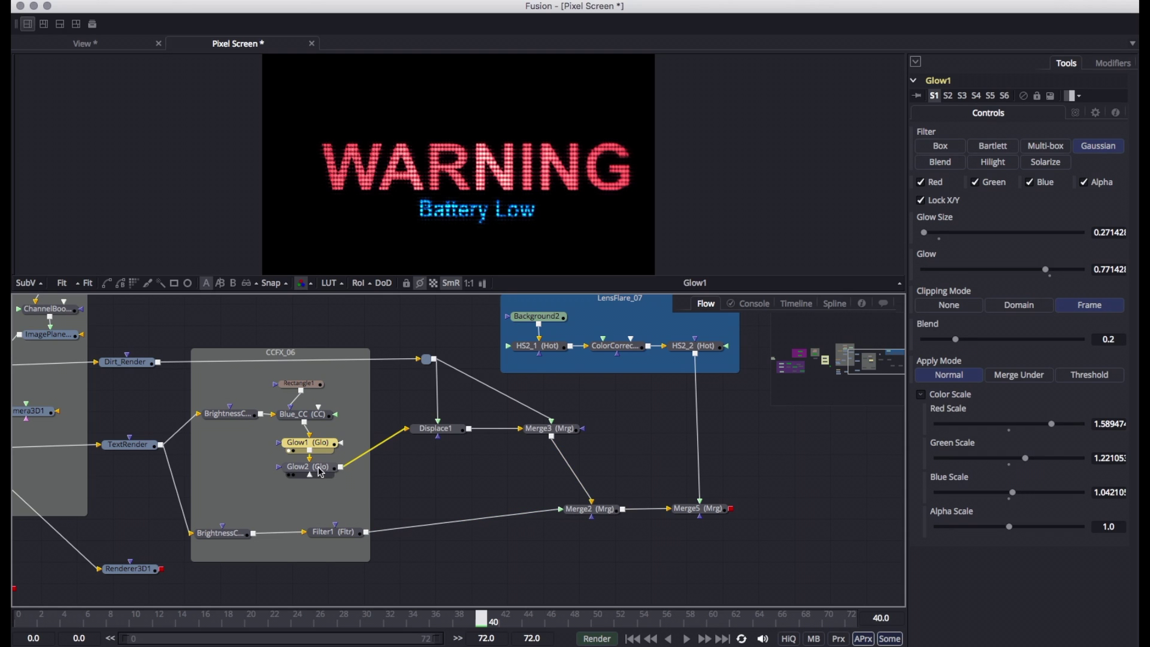
pyautogui.click(321, 473)
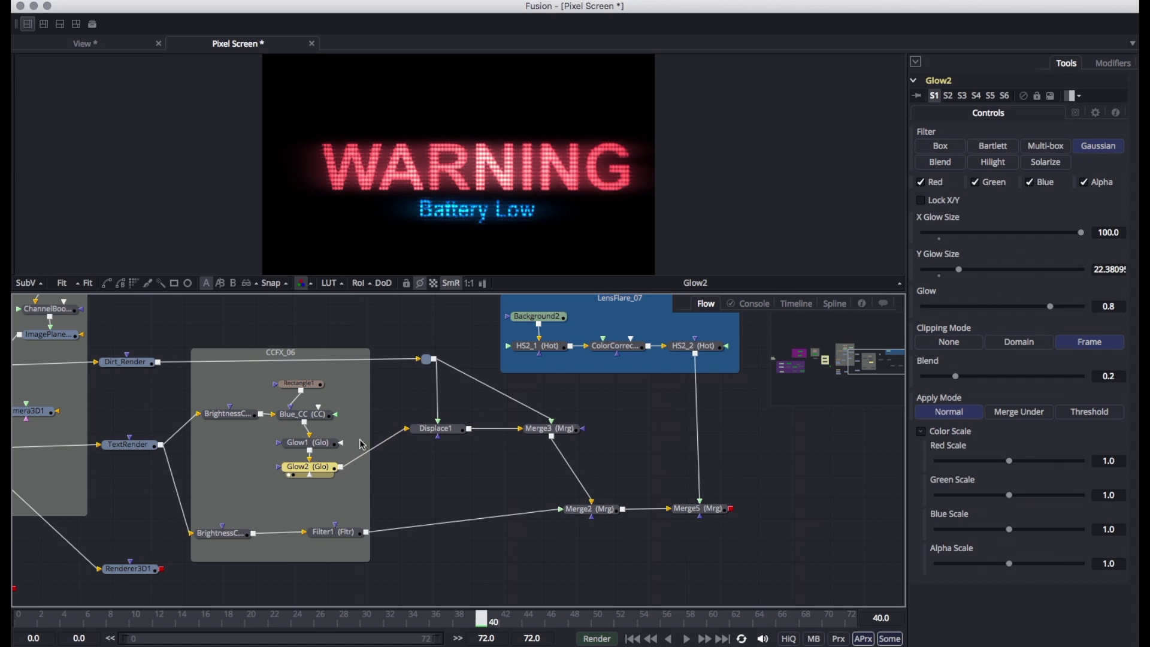
pyautogui.click(309, 443)
pyautogui.press('1')
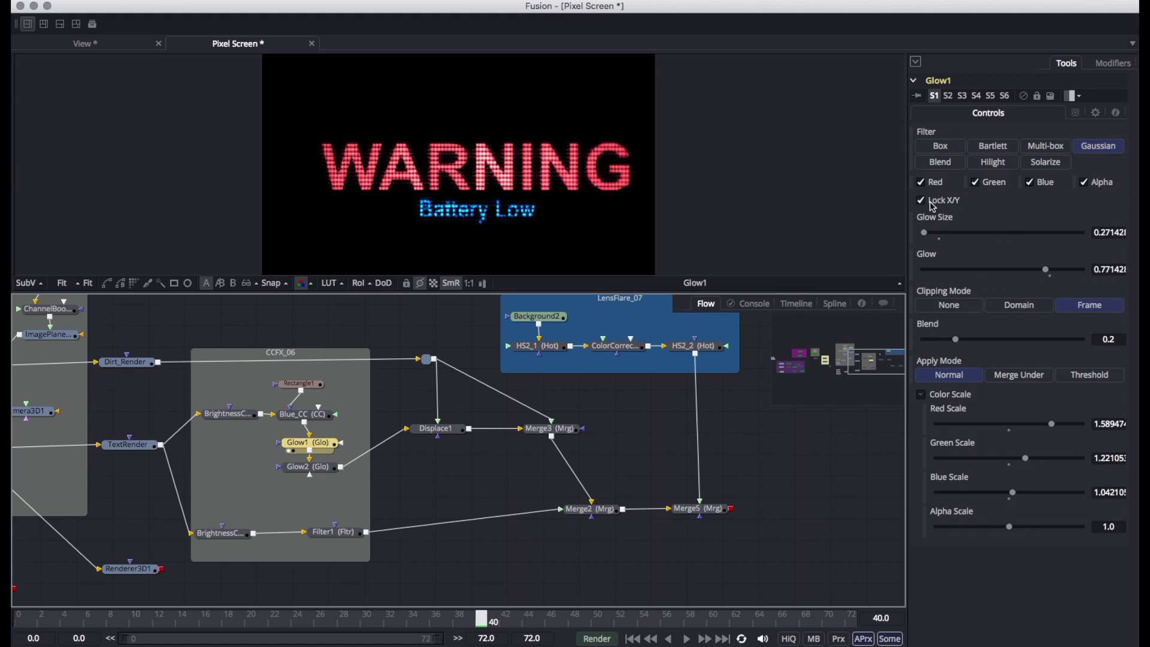
pyautogui.click(322, 471)
pyautogui.press('1')
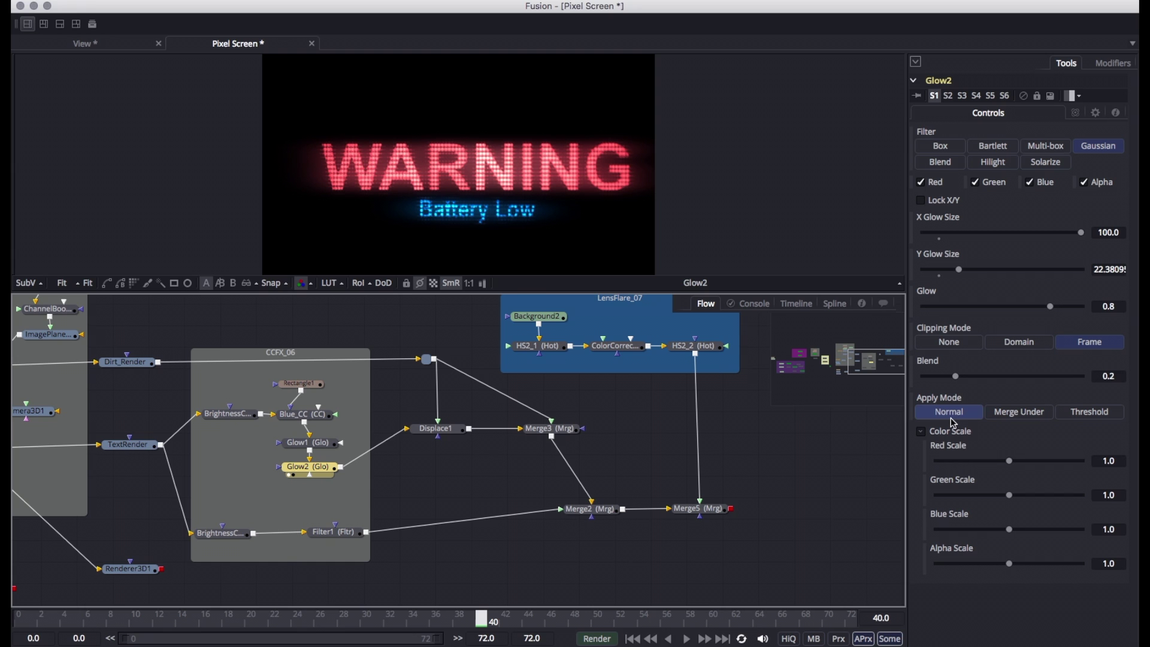
# Step: Move Displace1 down level with Glow2 and examine its output across the animation at frame 40
pyautogui.moveTo(391, 504); pyautogui.dragTo(306, 520)
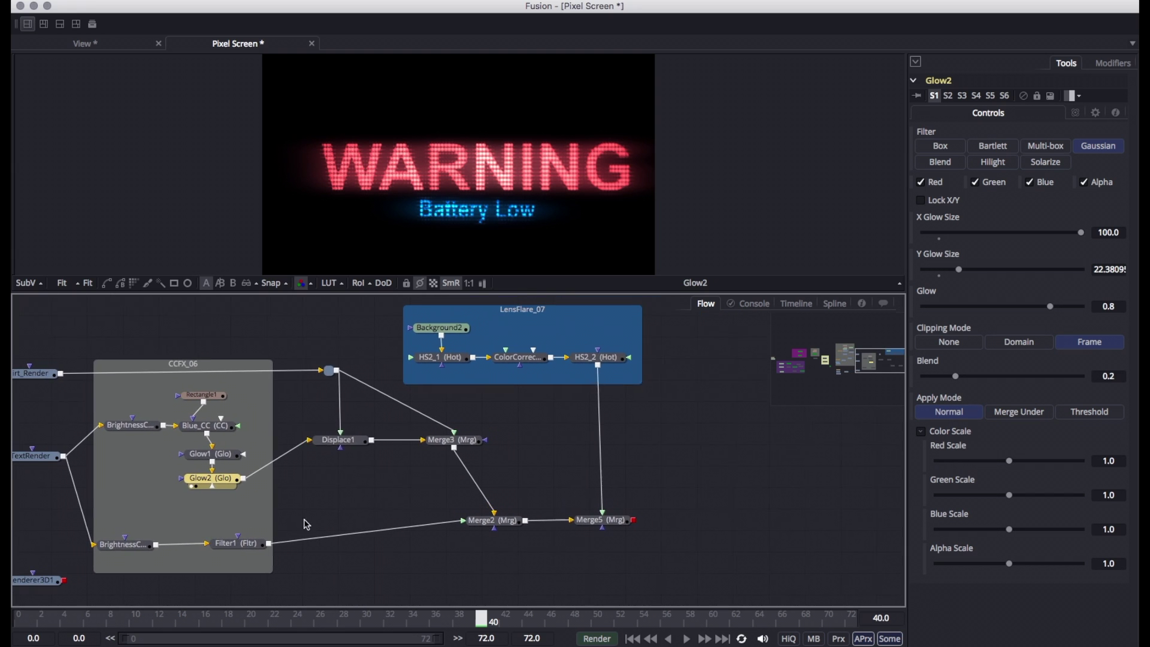
pyautogui.moveTo(357, 446); pyautogui.dragTo(353, 483)
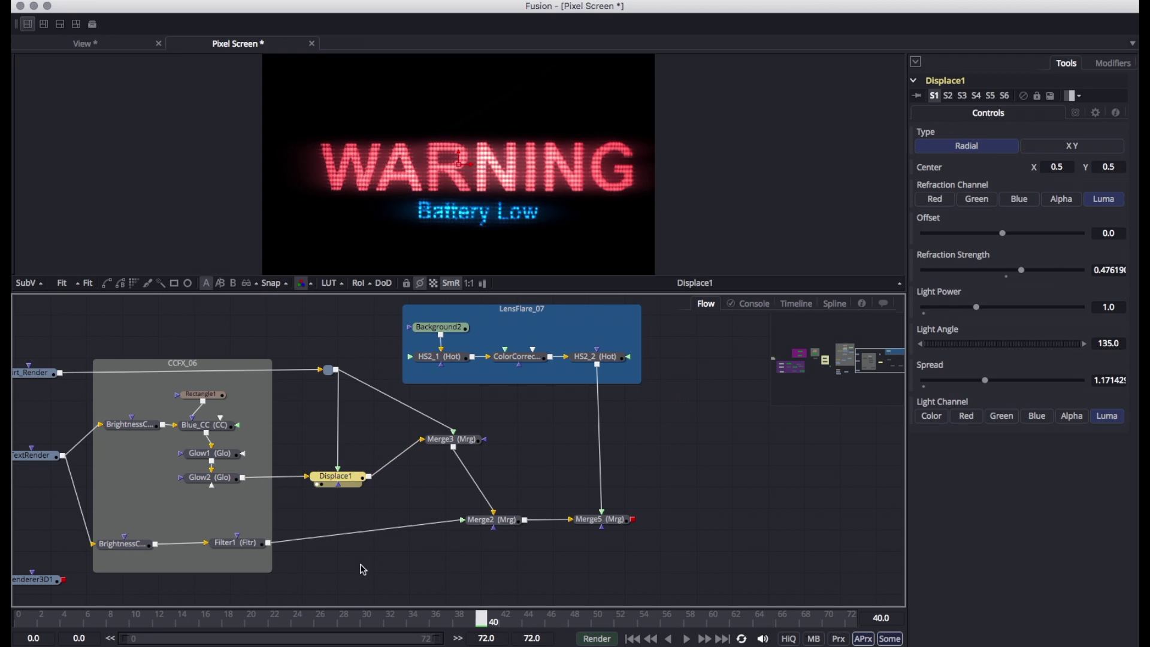
pyautogui.moveTo(421, 623); pyautogui.dragTo(477, 641)
# Step: Review the Dirt_Render output that feeds Displace1, scrub to frame 33 and show Displace1's settings
pyautogui.moveTo(294, 501); pyautogui.dragTo(396, 510)
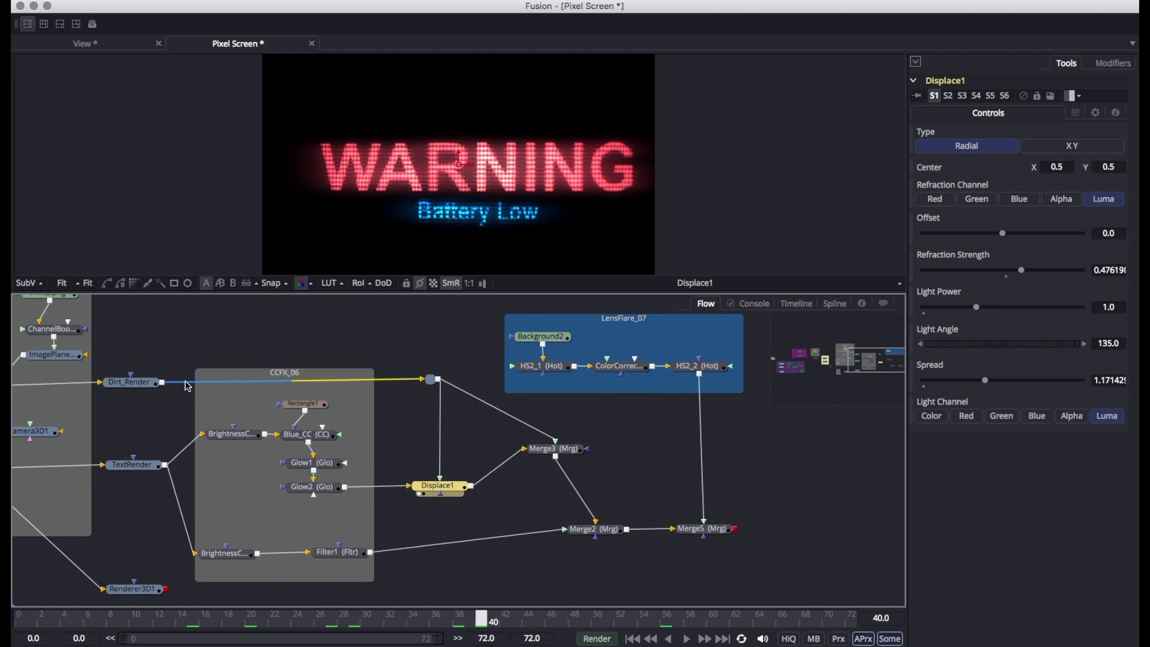
pyautogui.click(132, 383)
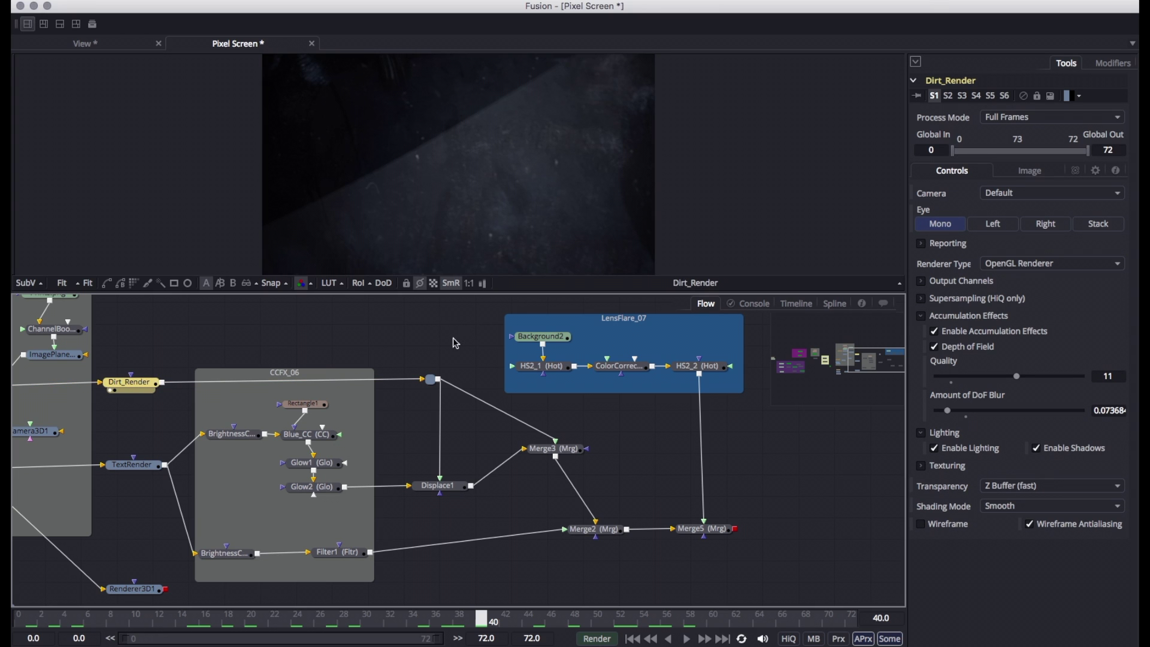
pyautogui.click(297, 619)
pyautogui.moveTo(296, 619); pyautogui.dragTo(400, 632)
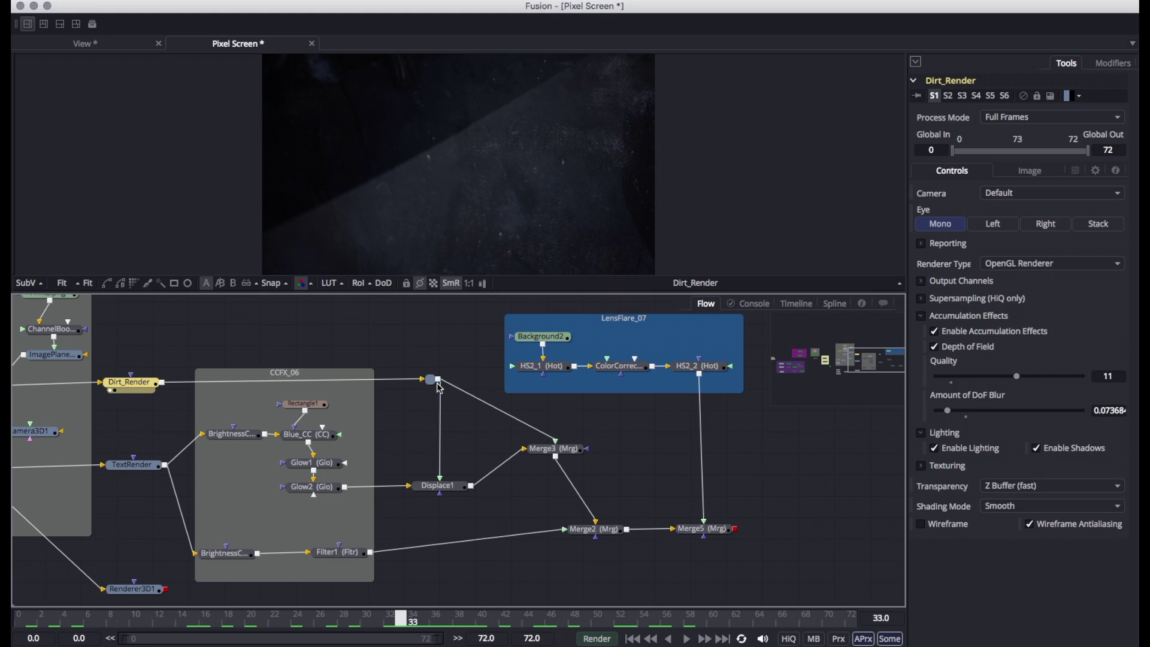
pyautogui.click(441, 490)
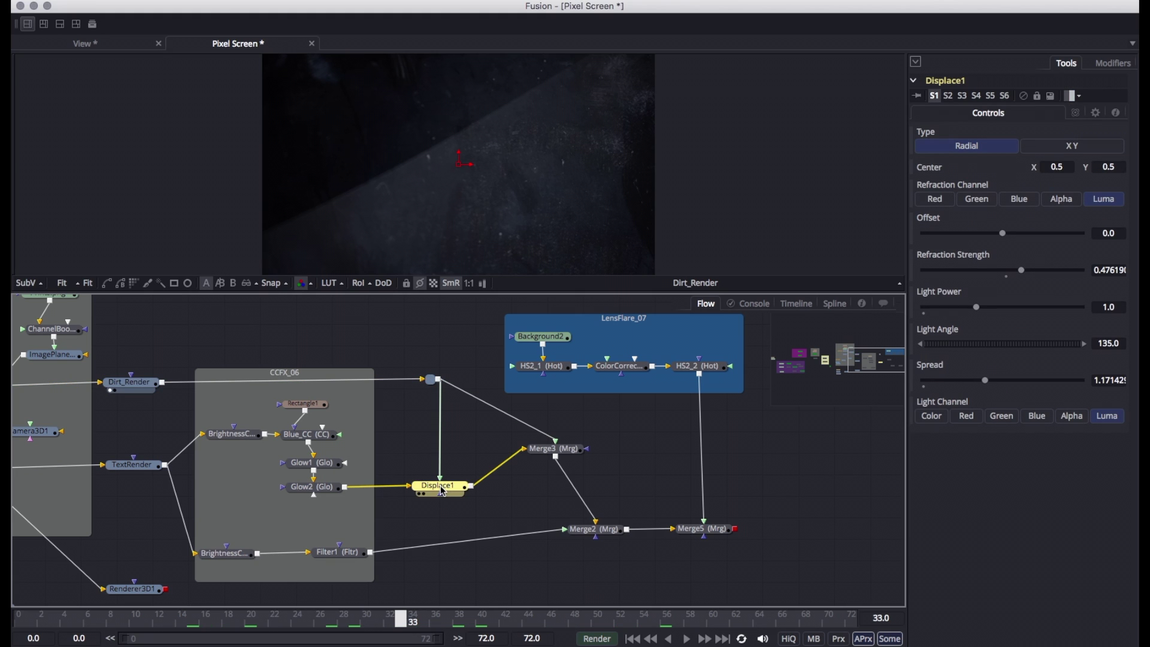
# Step: Compare Displace1's output with the Dirt_Render image that drives its displacement at frame 33
pyautogui.press('1')
pyautogui.moveTo(398, 621)
pyautogui.mouseDown()
pyautogui.moveTo(276, 623)
pyautogui.moveTo(402, 623)
pyautogui.mouseUp()
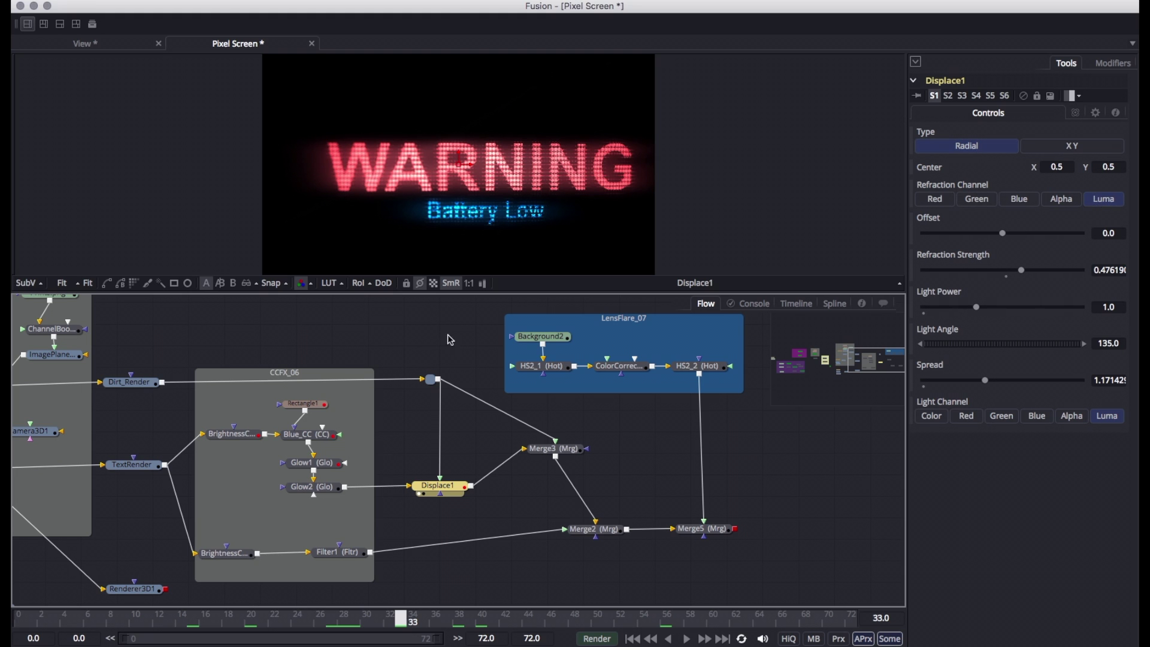
pyautogui.moveTo(104, 383); pyautogui.dragTo(503, 167)
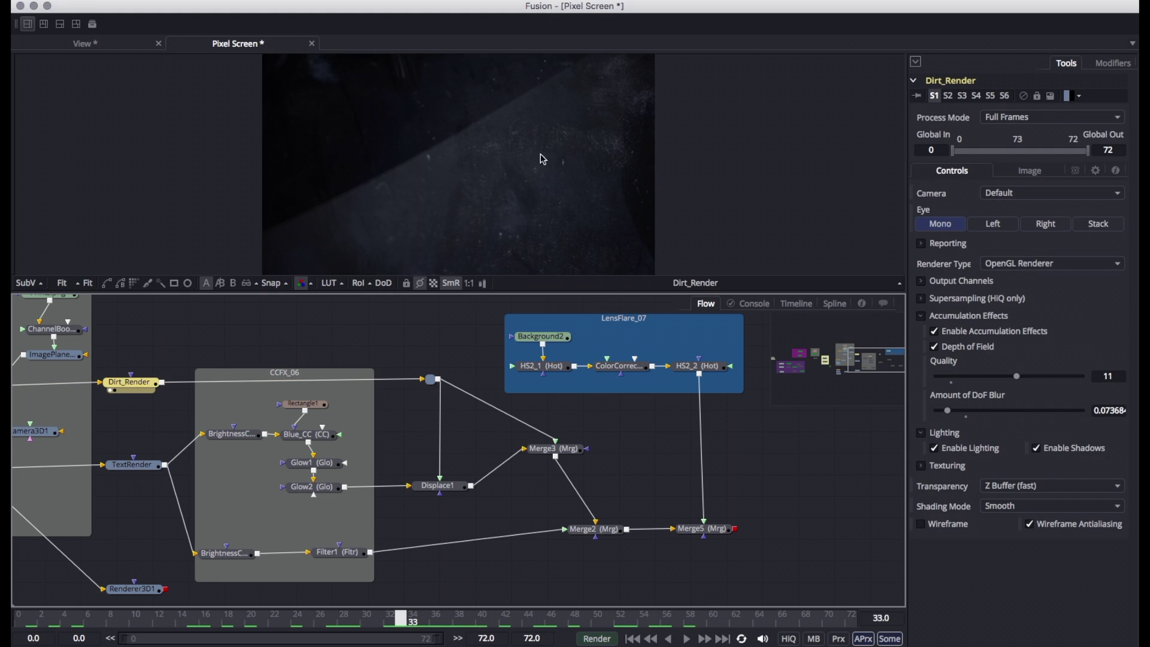
pyautogui.click(444, 488)
pyautogui.press('1')
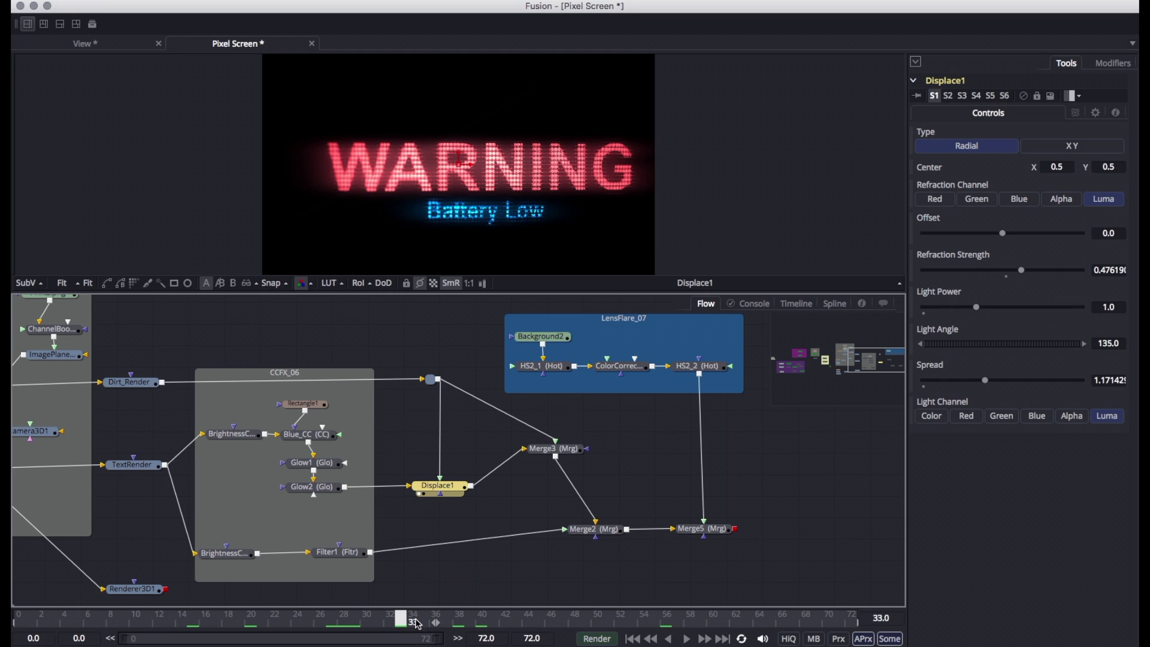
pyautogui.moveTo(519, 505); pyautogui.dragTo(416, 496)
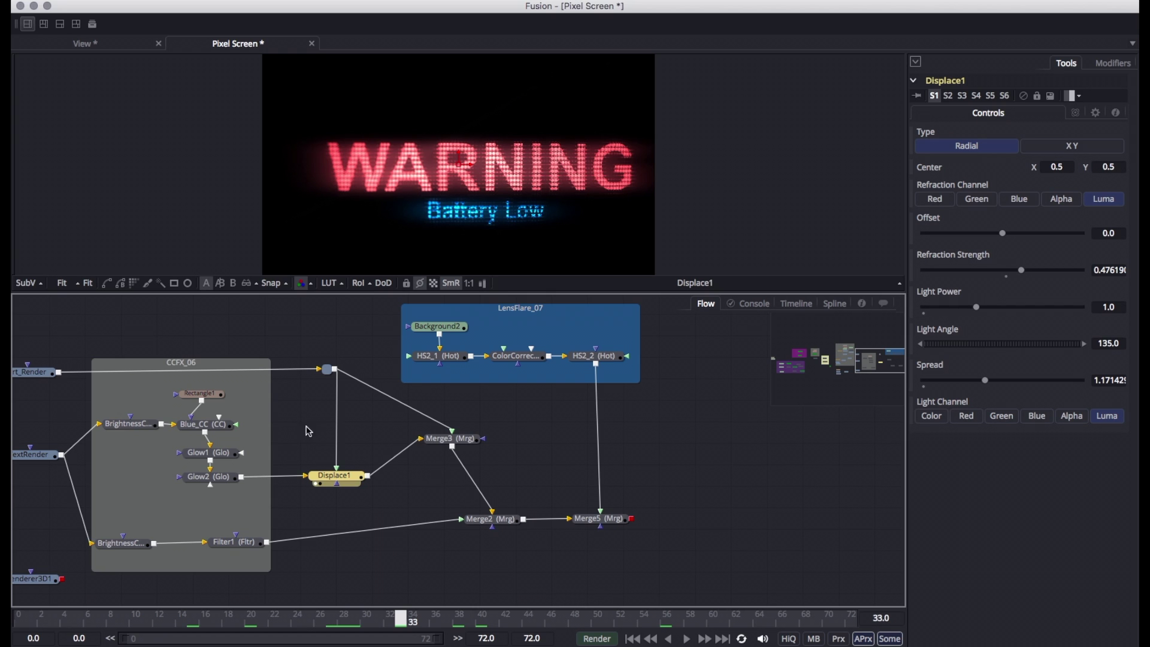
pyautogui.moveTo(307, 426); pyautogui.dragTo(420, 432)
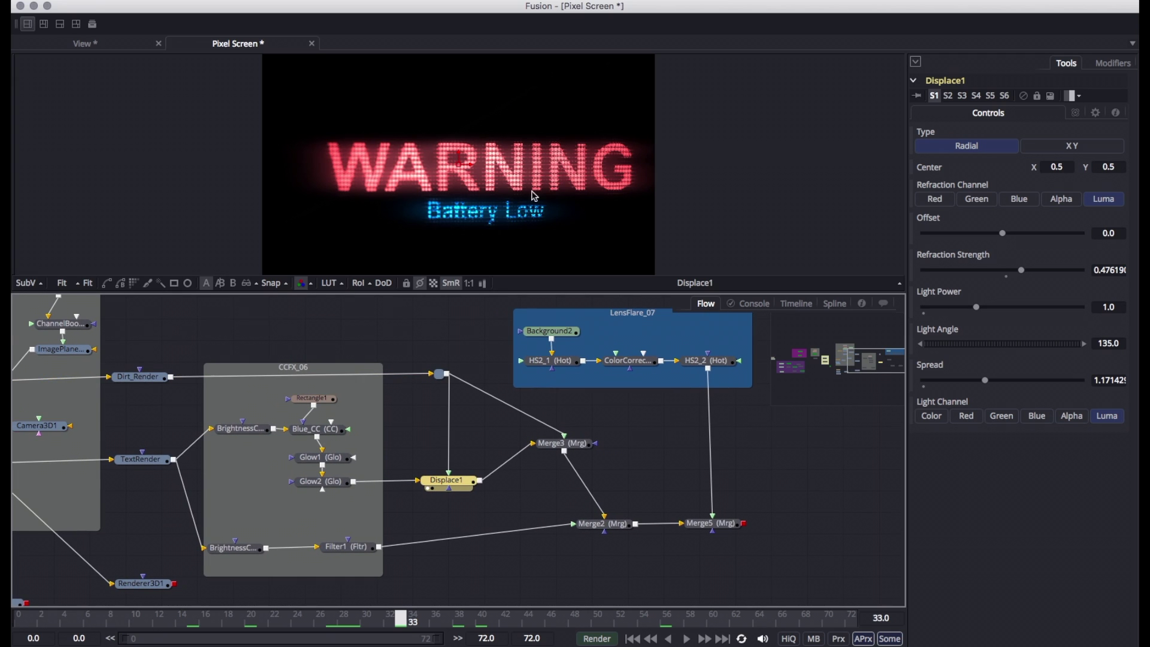
# Step: Move Merge3 down level with Displace1 and examine its output, its Additive setting and the Dirt_Render settings
pyautogui.moveTo(563, 446); pyautogui.dragTo(566, 484)
pyautogui.press('1')
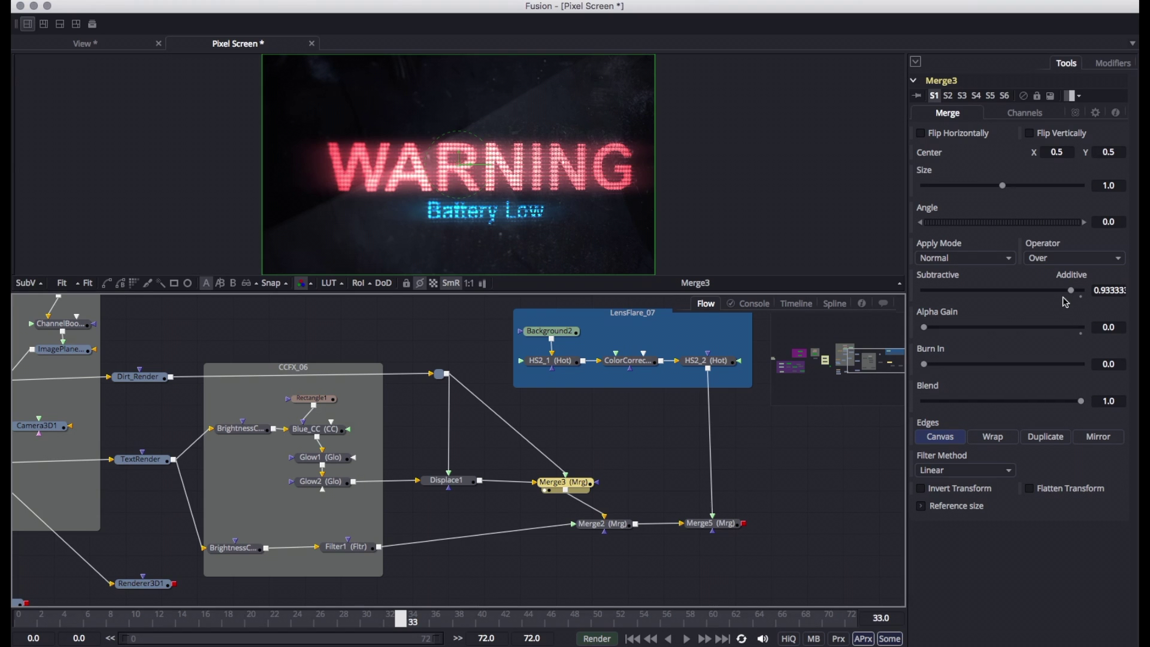
pyautogui.moveTo(1072, 294)
pyautogui.mouseDown()
pyautogui.moveTo(1099, 287)
pyautogui.moveTo(904, 290)
pyautogui.moveTo(1073, 291)
pyautogui.mouseUp()
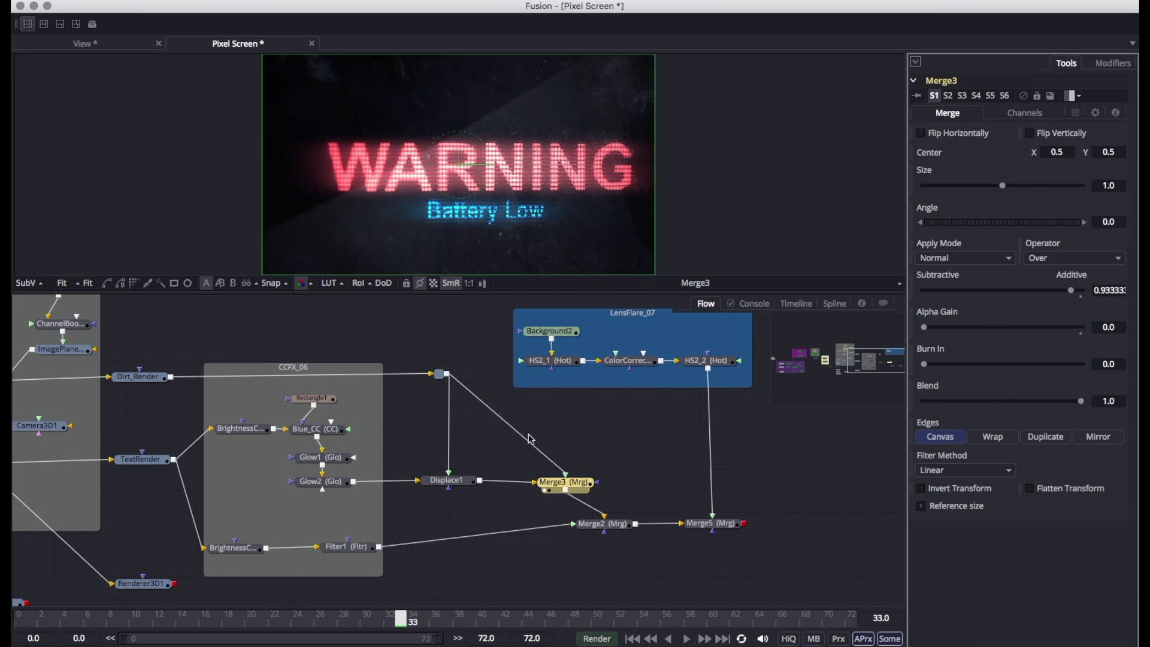
pyautogui.click(143, 376)
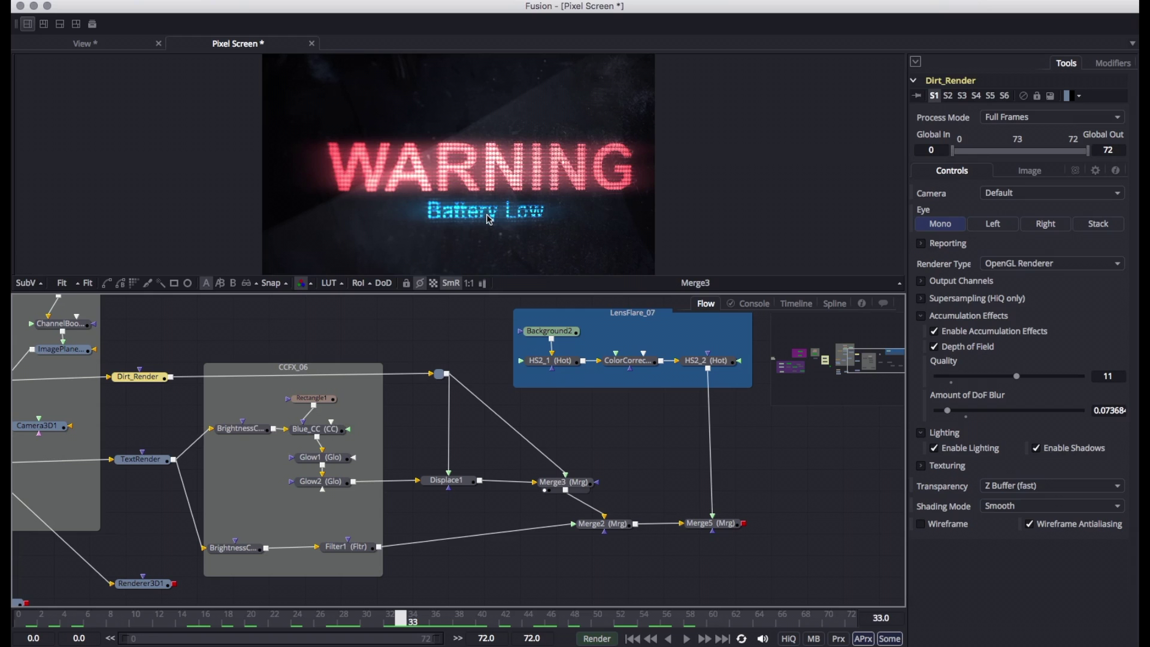
# Step: Review Merge2's Multiply settings and the outputs of BrightnessContrast2 and Filter1 that feed it
pyautogui.click(604, 524)
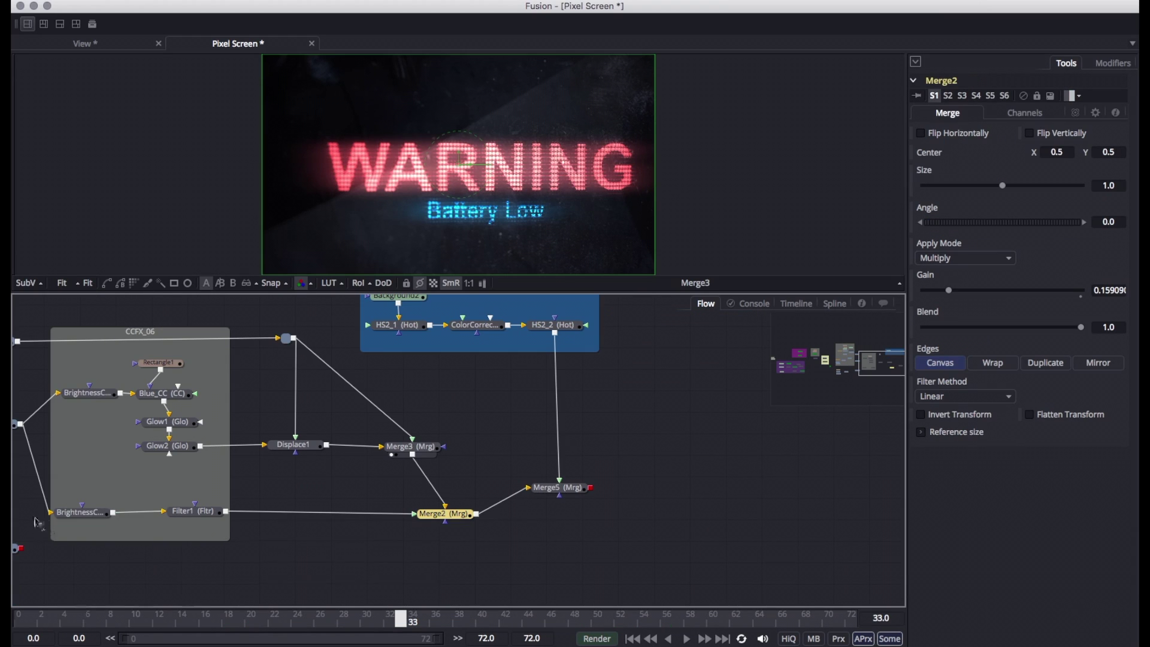
pyautogui.click(71, 514)
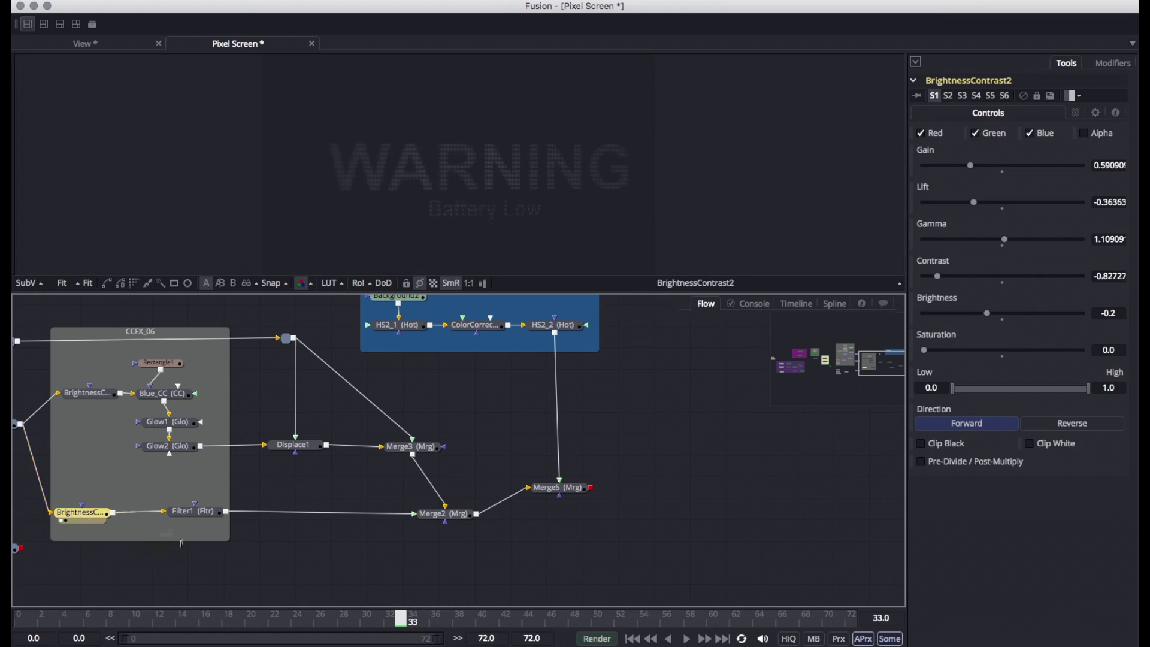
pyautogui.click(200, 514)
pyautogui.press('1')
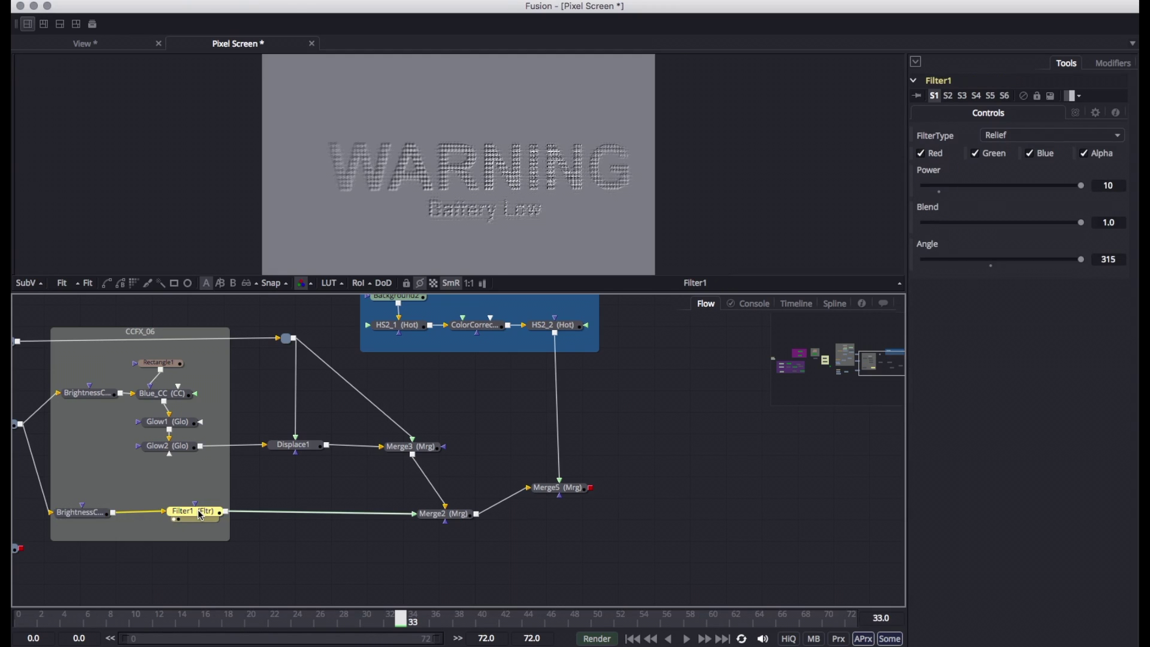
# Step: Compare the outputs of Merge2 and Merge3, and align Merge2 directly beneath Merge3
pyautogui.click(448, 517)
pyautogui.press('1')
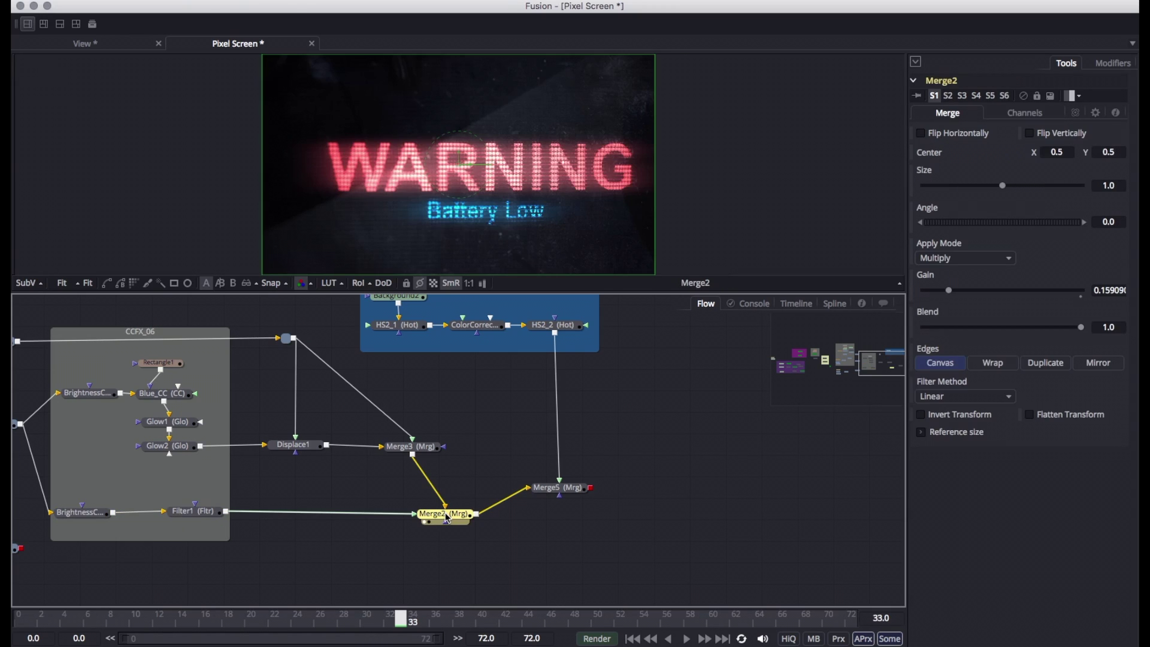
pyautogui.click(414, 448)
pyautogui.press('1')
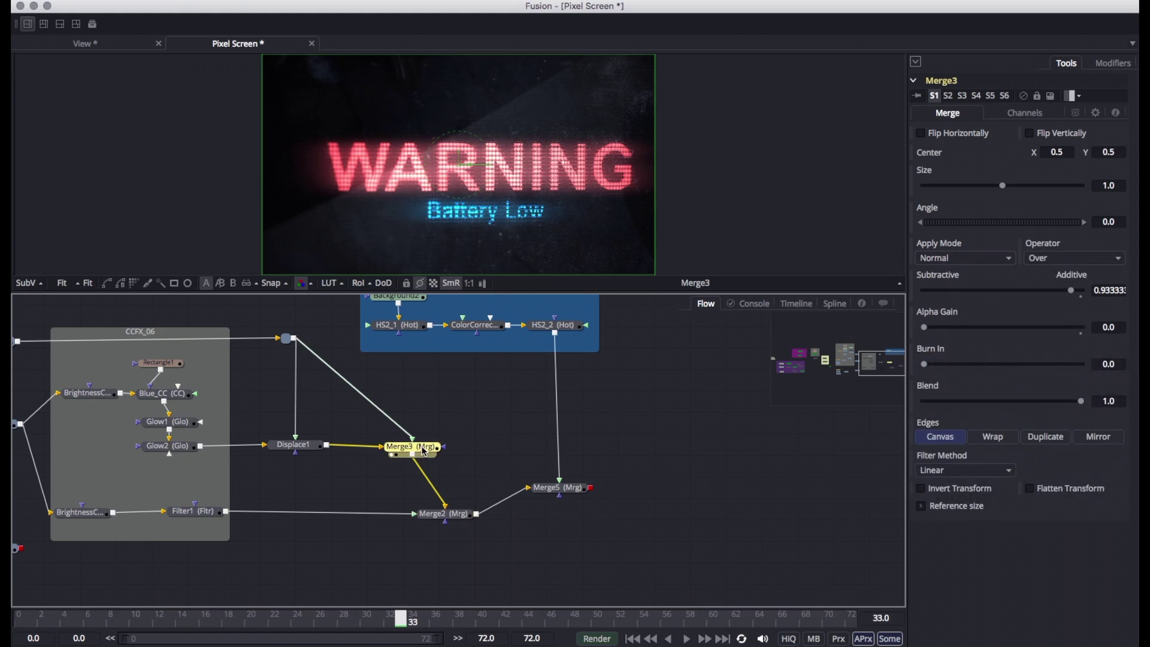
pyautogui.moveTo(447, 514); pyautogui.dragTo(416, 514)
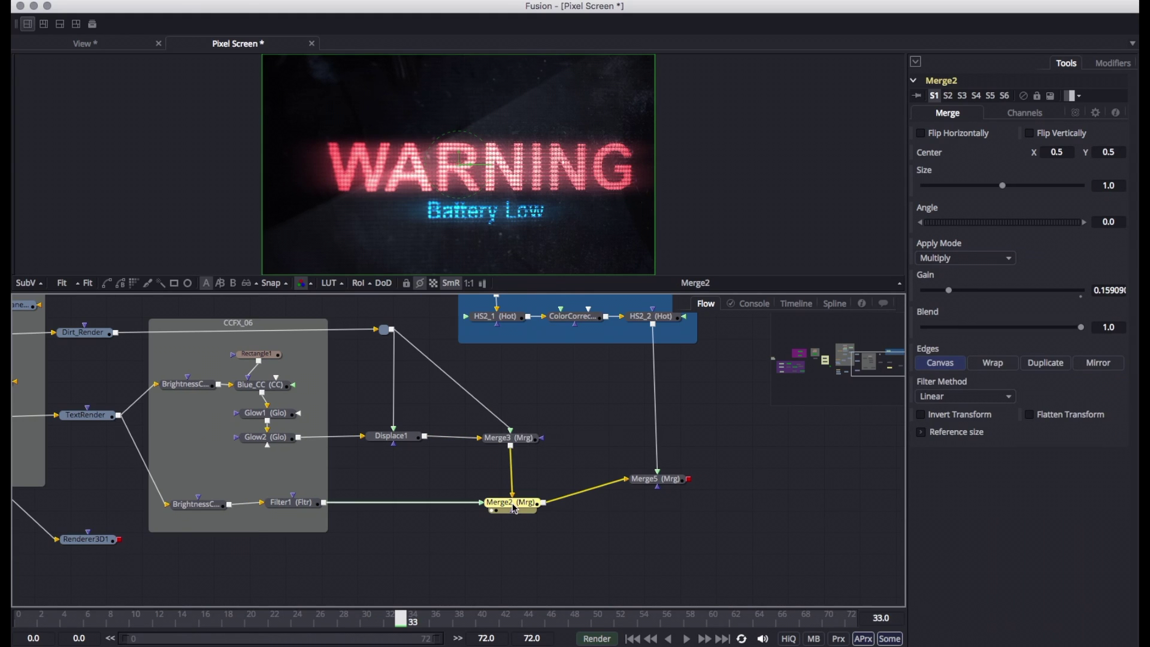
pyautogui.click(512, 438)
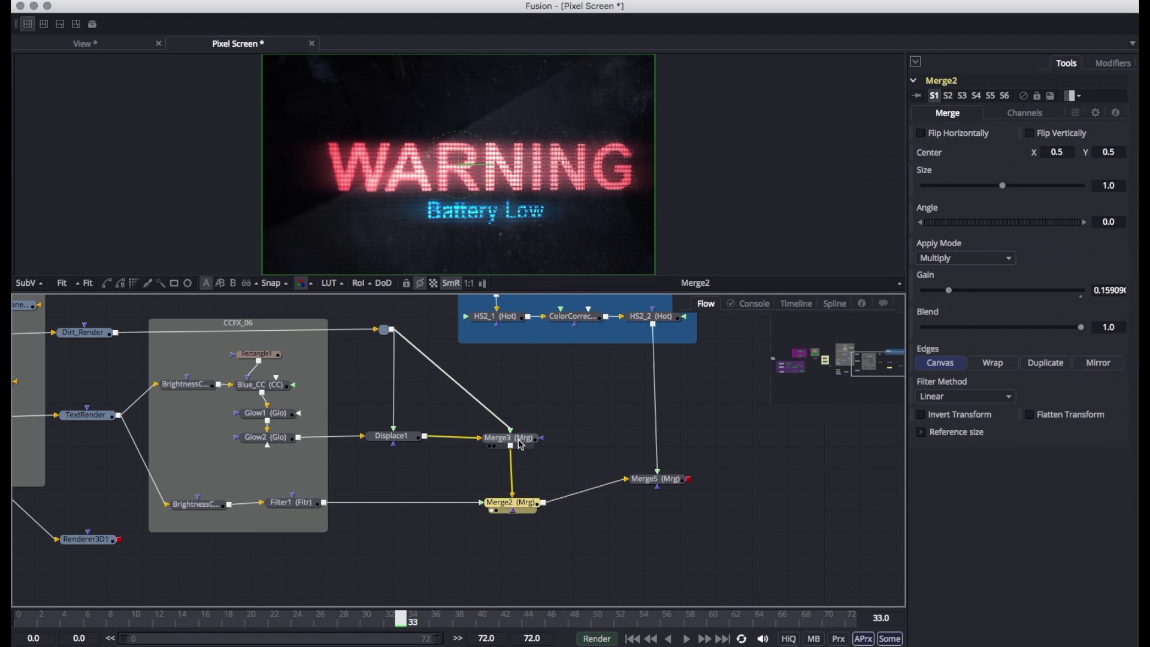
pyautogui.click(518, 517)
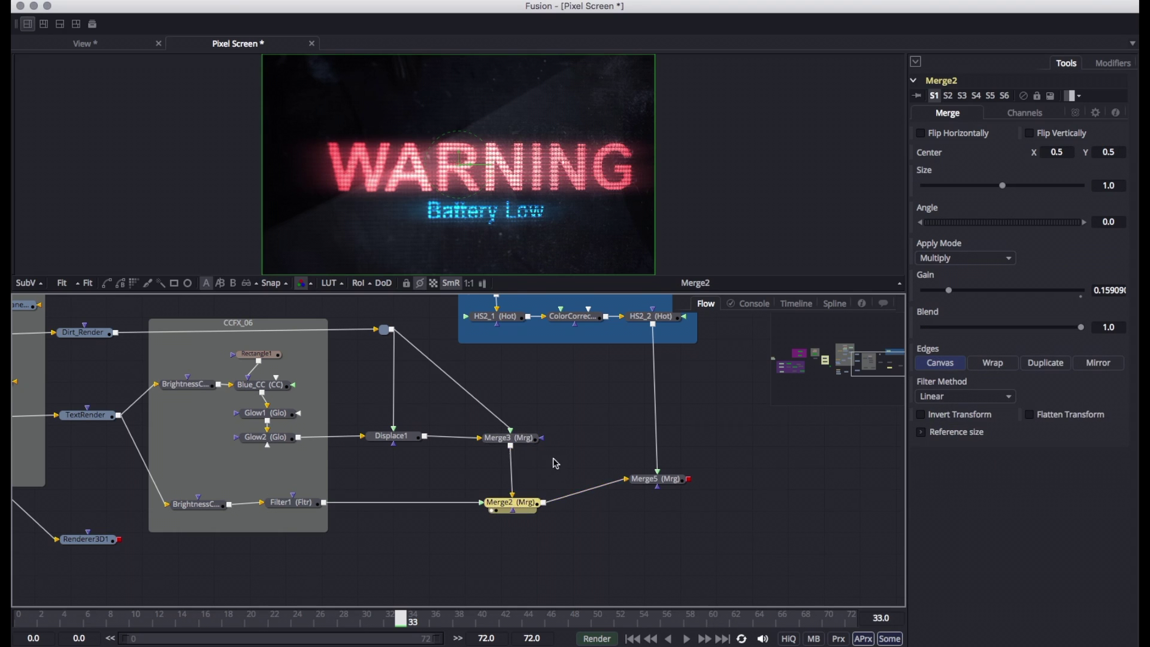
# Step: Check the LensFlare_07 group, move Merge5 down level with Merge2 and view its output while scrubbing through the animation
pyautogui.moveTo(546, 459); pyautogui.dragTo(244, 506)
pyautogui.click(290, 325)
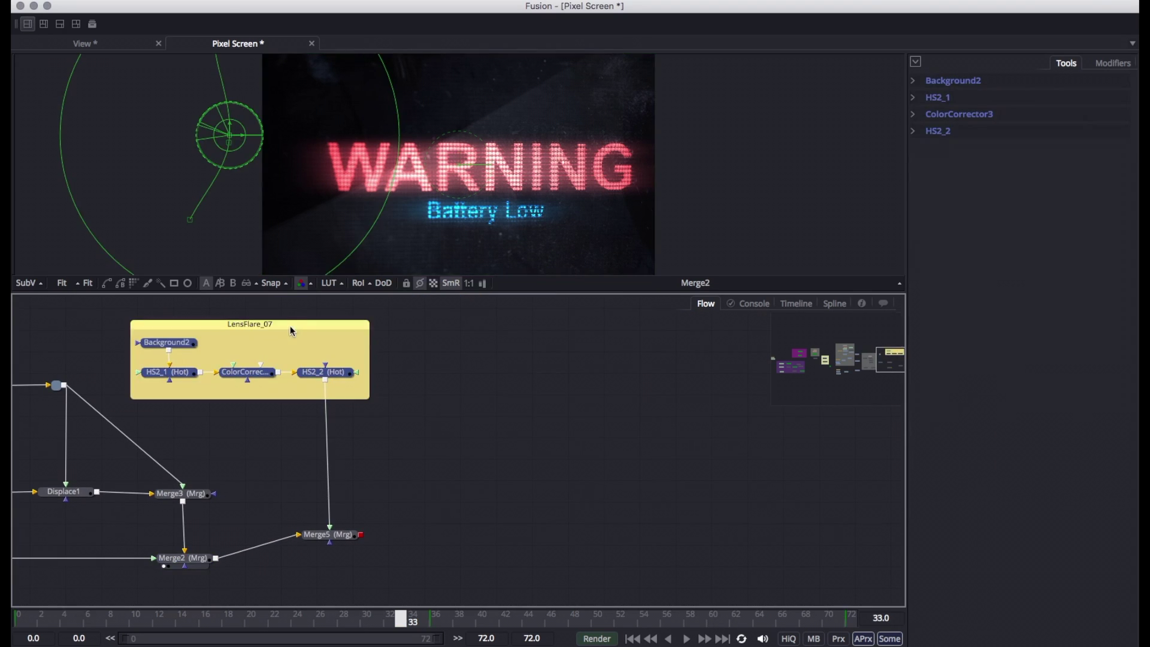
pyautogui.moveTo(330, 534); pyautogui.dragTo(330, 554)
pyautogui.moveTo(322, 621); pyautogui.dragTo(193, 623)
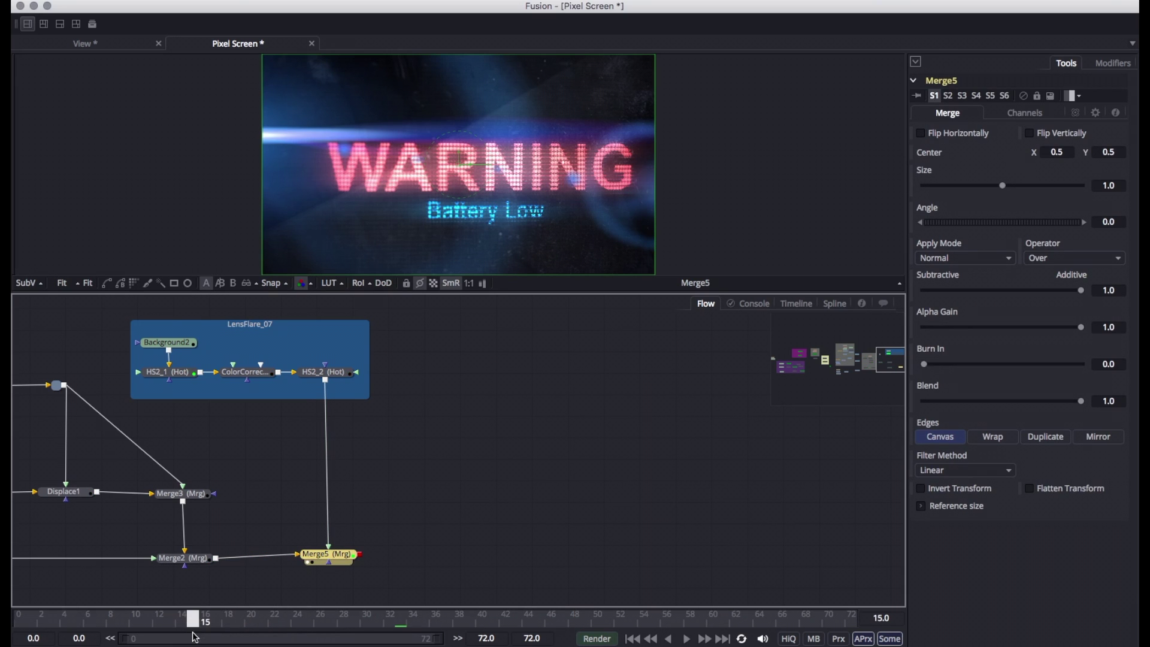
pyautogui.click(90, 623)
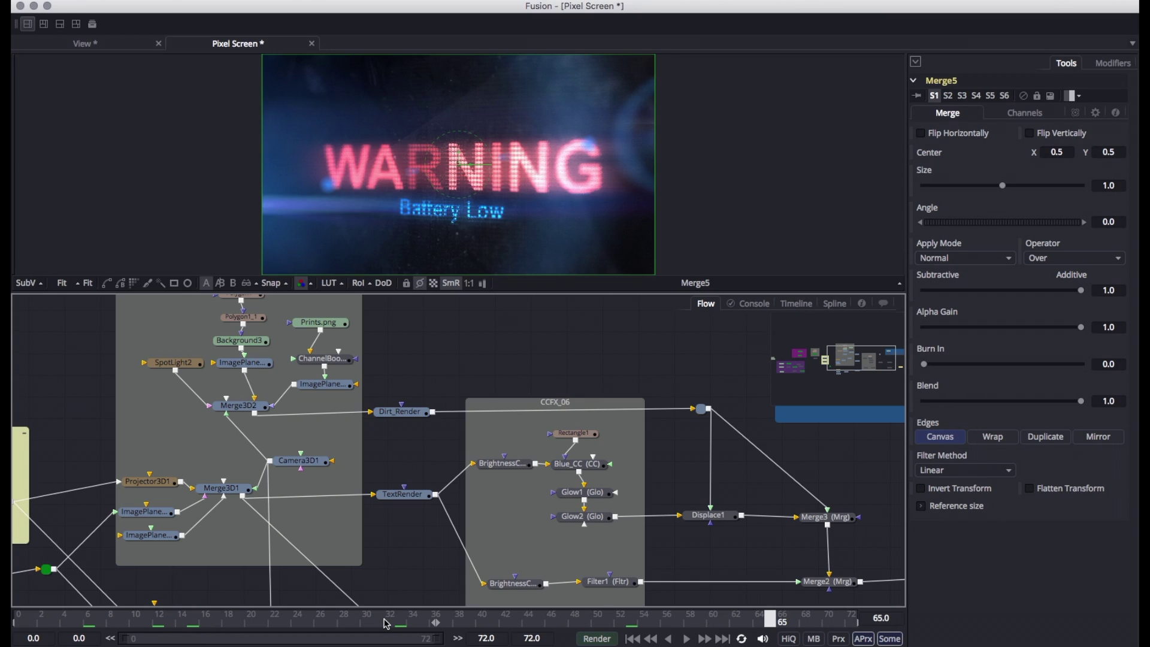